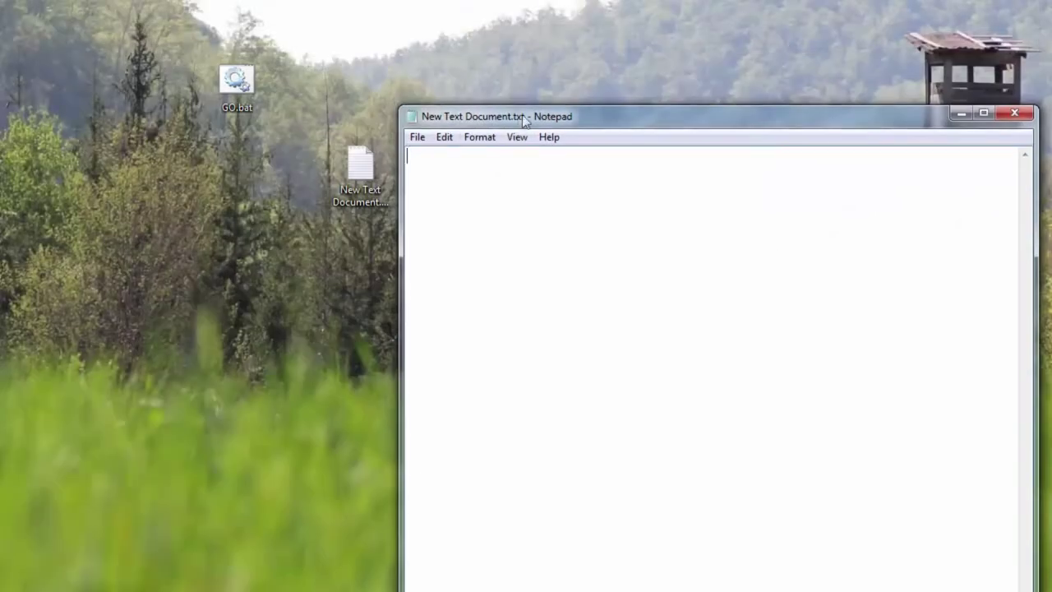
Step: Shrink the Notepad window and move it to the top right of the screen
drag(523, 105, 542, 205)
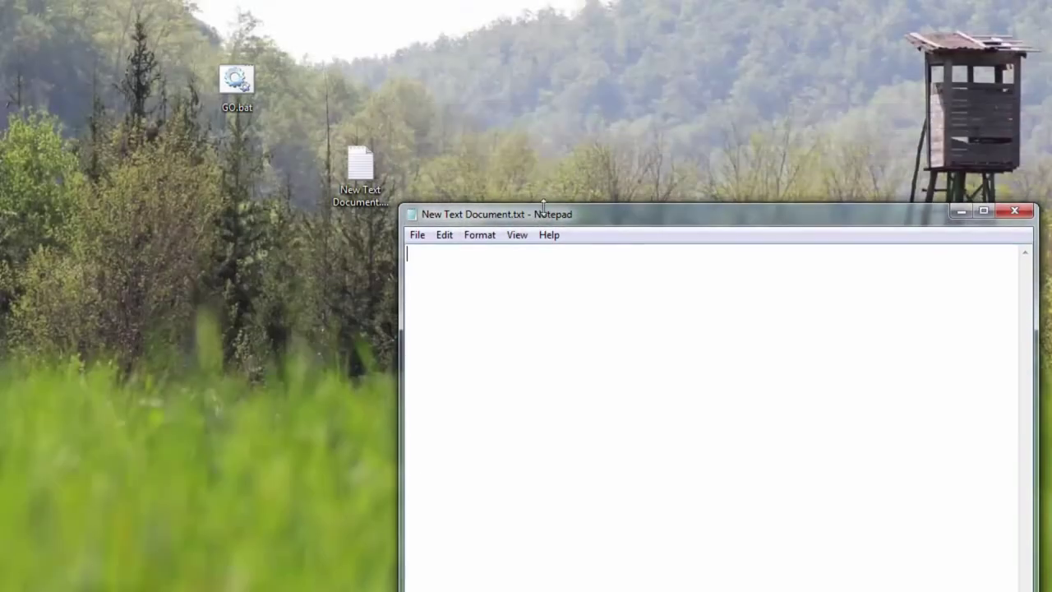
drag(1045, 278, 841, 277)
drag(611, 215, 766, 38)
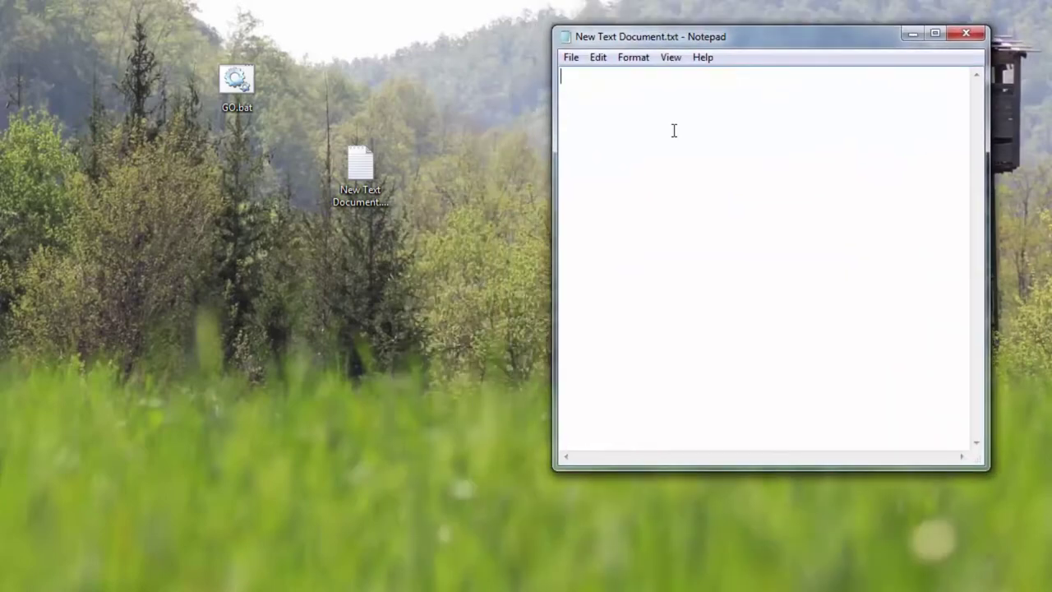
Step: Type '1. Get wallet' with 'jaxx.io' on the line below, then select jaxx.io
text(1. Get wallet)
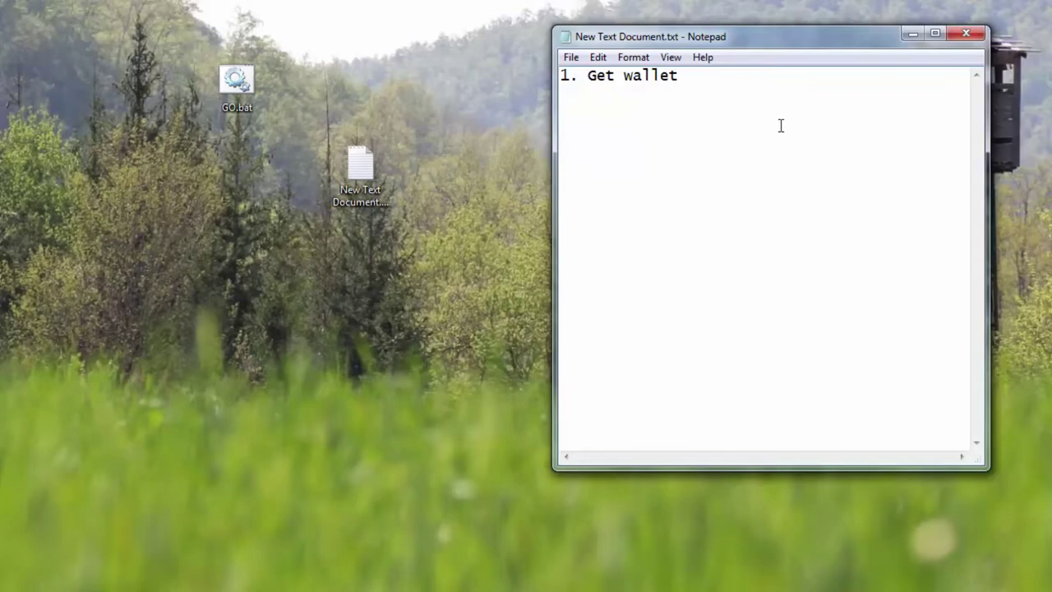
text(jaxx.io)
drag(624, 109, 538, 121)
click(649, 120)
Step: Go from jaxx.io to the Get Jaxx Free page and open the Windows download options
drag(628, 120, 561, 125)
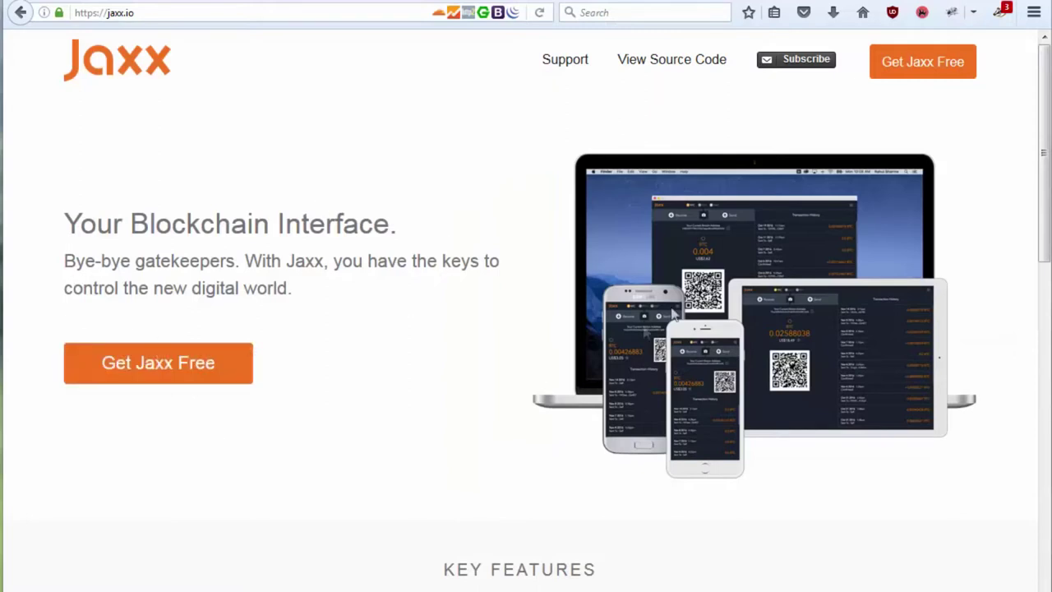
click(165, 376)
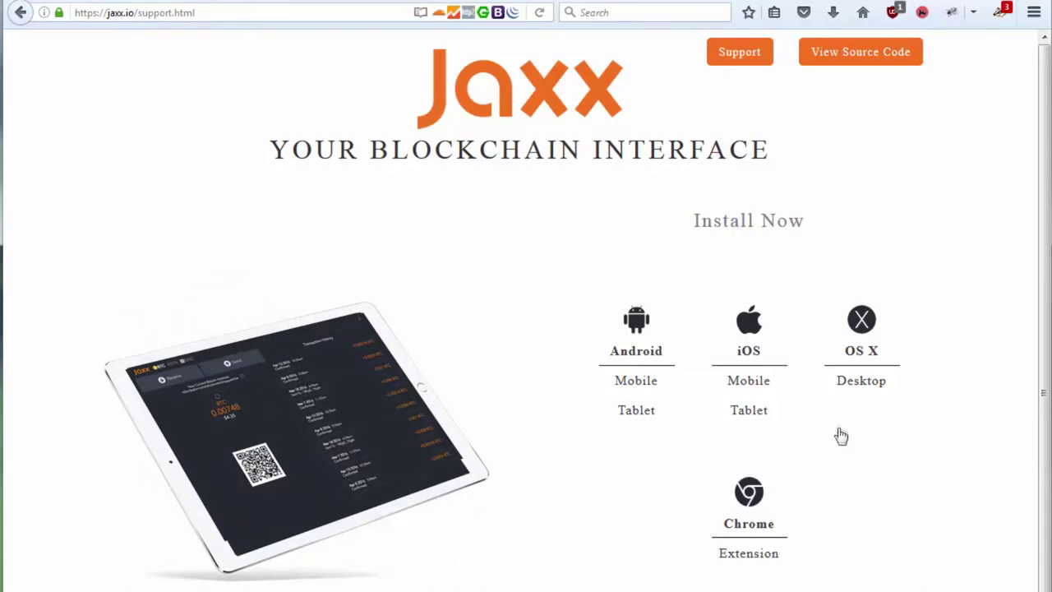
scroll(838, 415, down, 4)
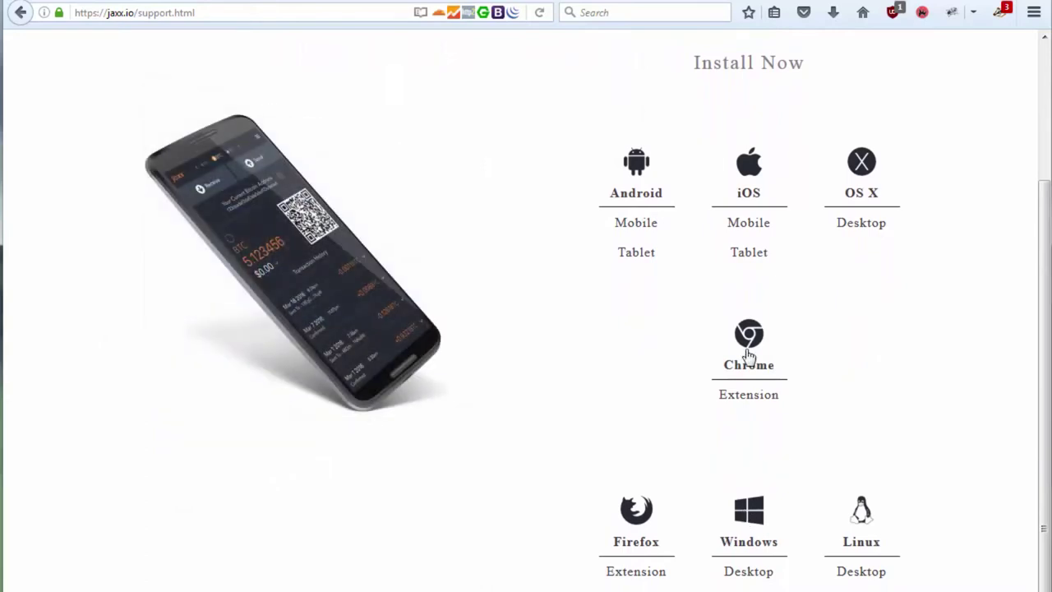
click(728, 530)
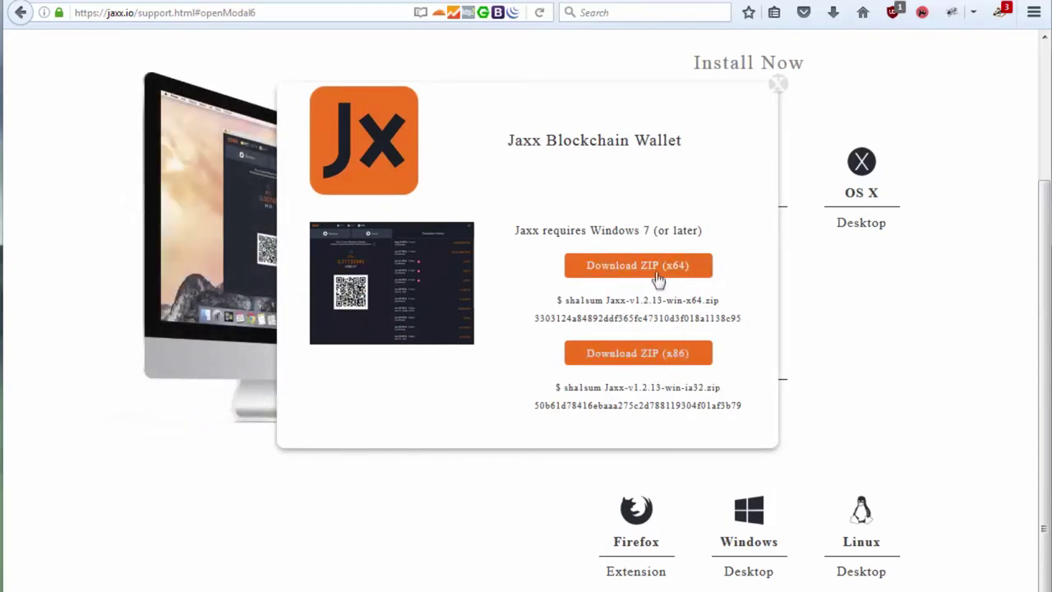
Step: Download Jaxx-v1.2.13-win-x64.zip and open it in 7-Zip File Manager
click(655, 270)
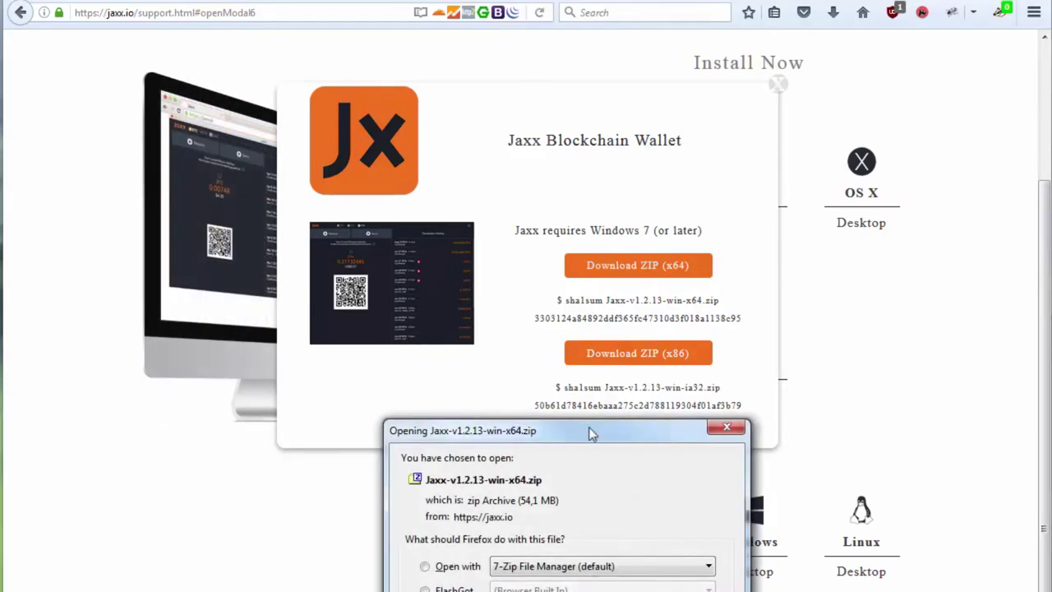
click(411, 319)
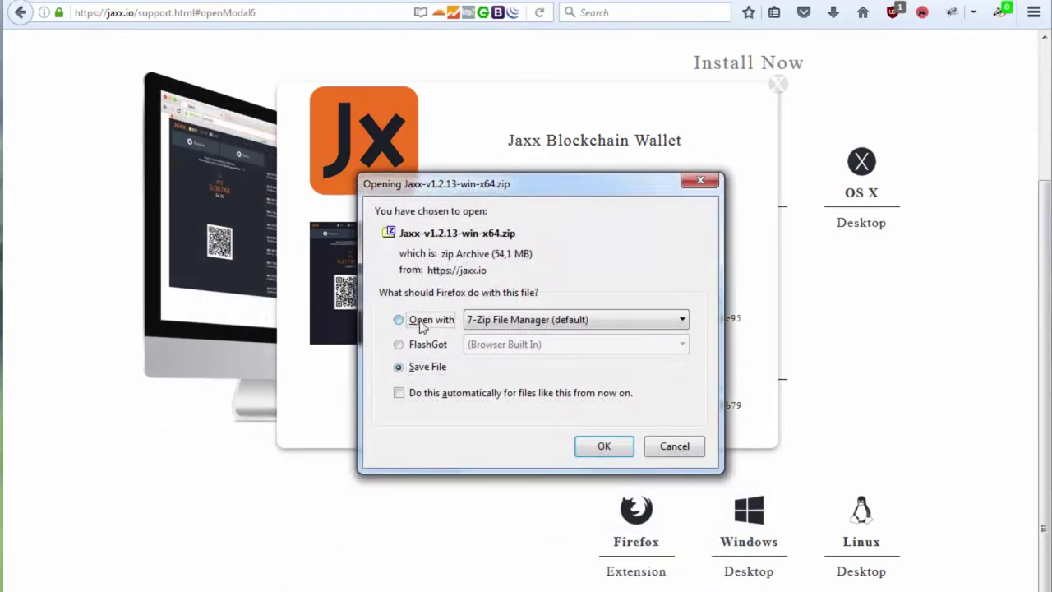
click(587, 452)
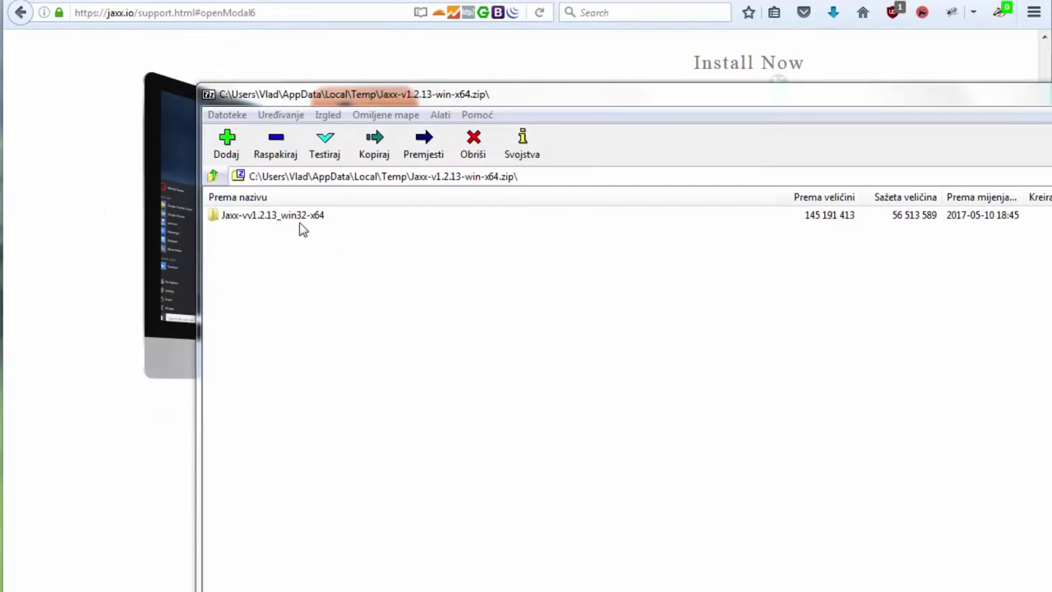
Step: Extract Jaxx-vv1.2.13_win32-x64 to the desktop, close 7-Zip, and open the extracted folder
drag(277, 218, 82, 247)
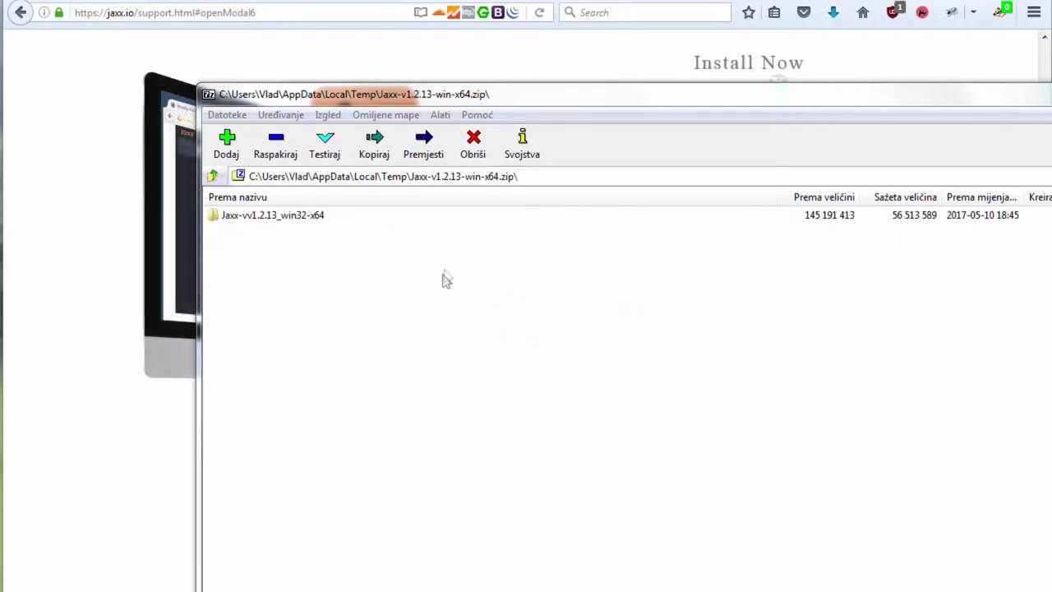
key(alt+F4)
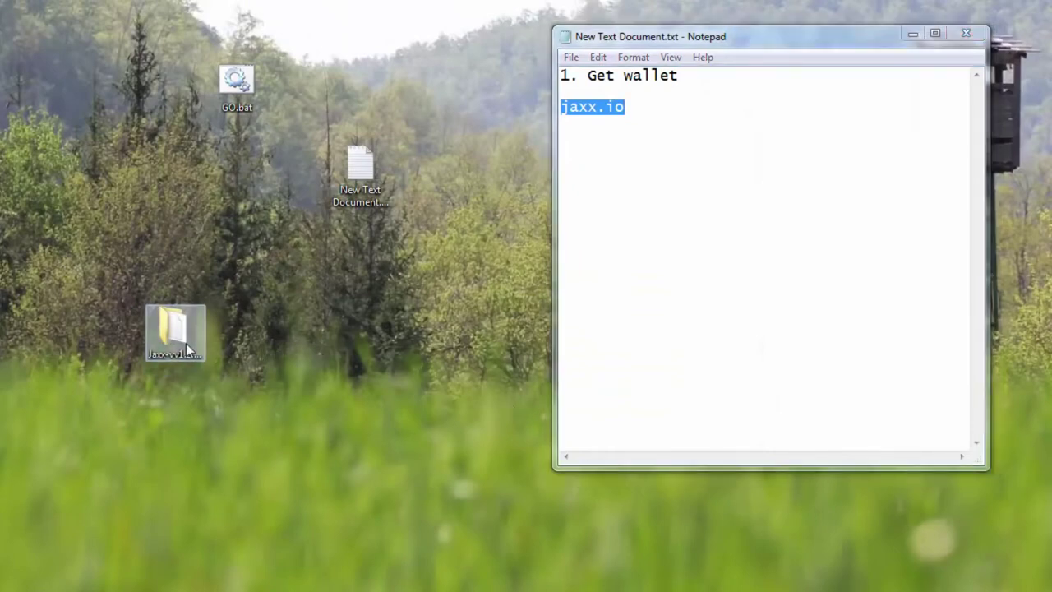
double_click(186, 342)
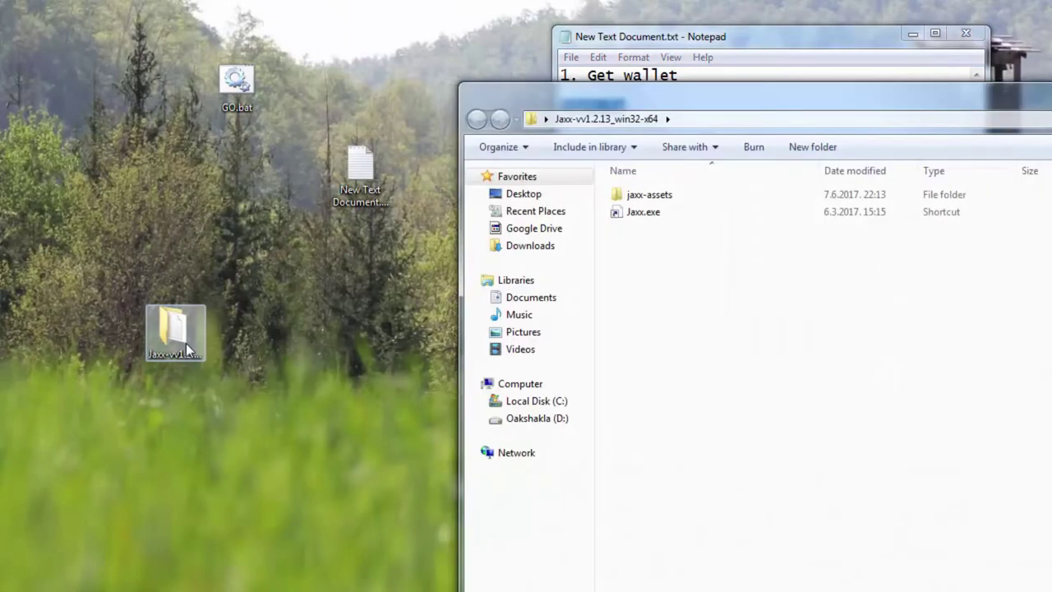
Step: Launch Jaxx.exe, skip the release notes, accept the licence, and choose Create New Wallet
double_click(650, 214)
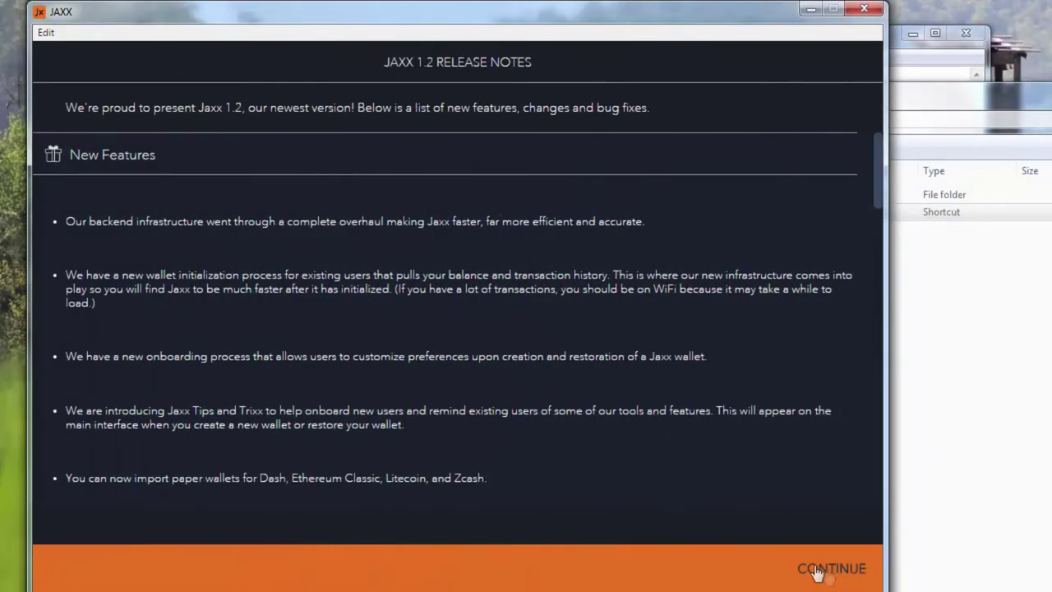
click(818, 571)
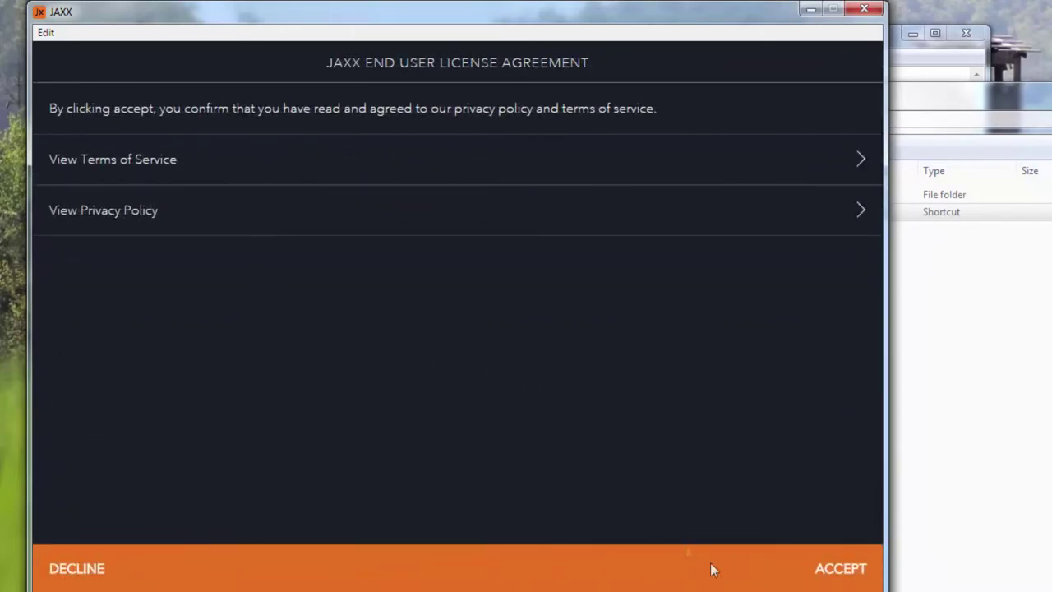
click(842, 567)
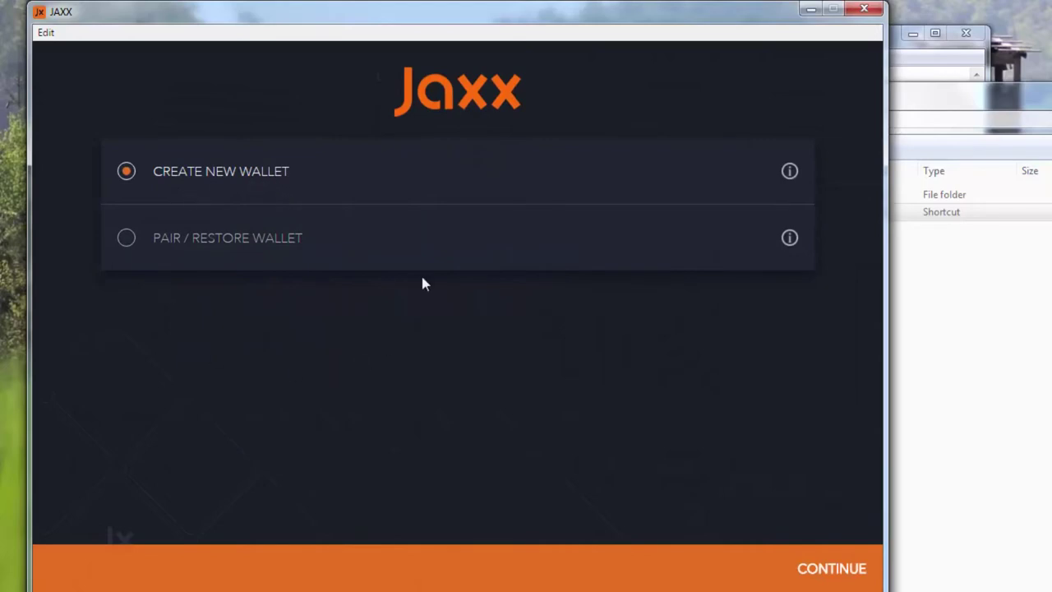
click(200, 238)
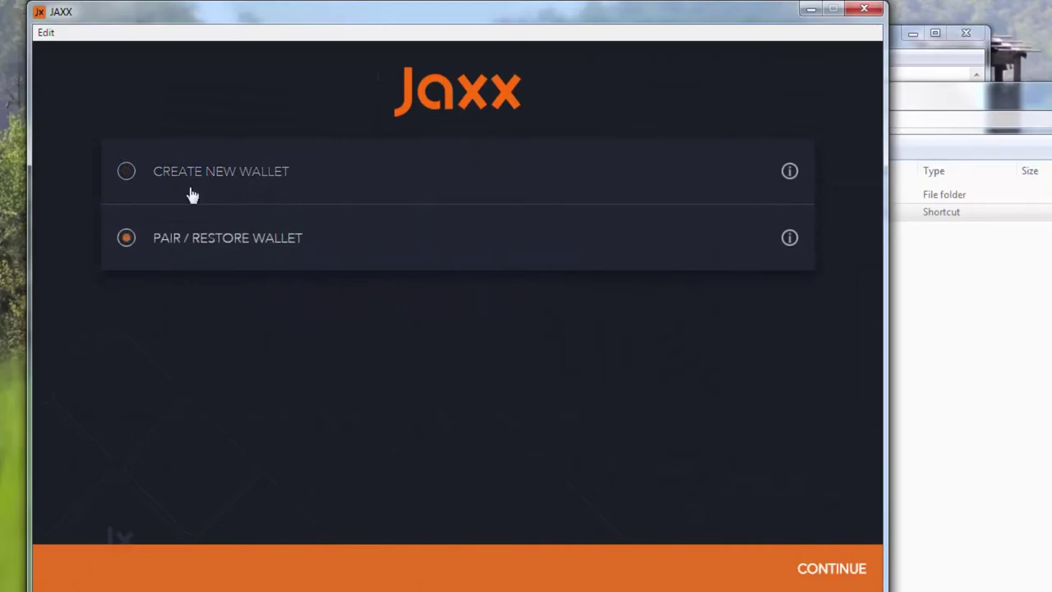
click(205, 185)
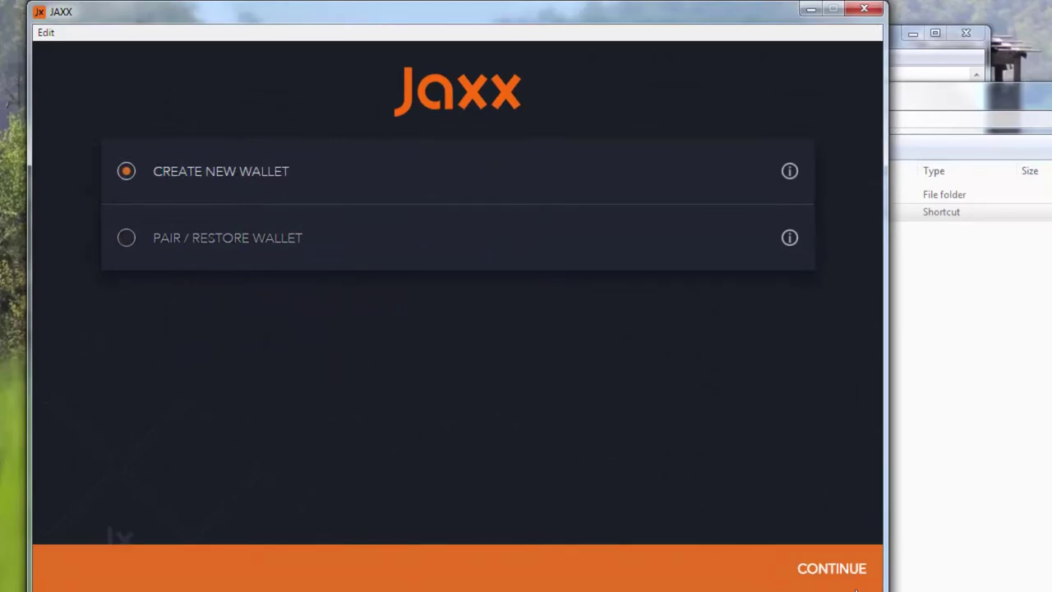
Step: Choose the custom wallet setup and activate the BTC and ETH wallets
click(833, 567)
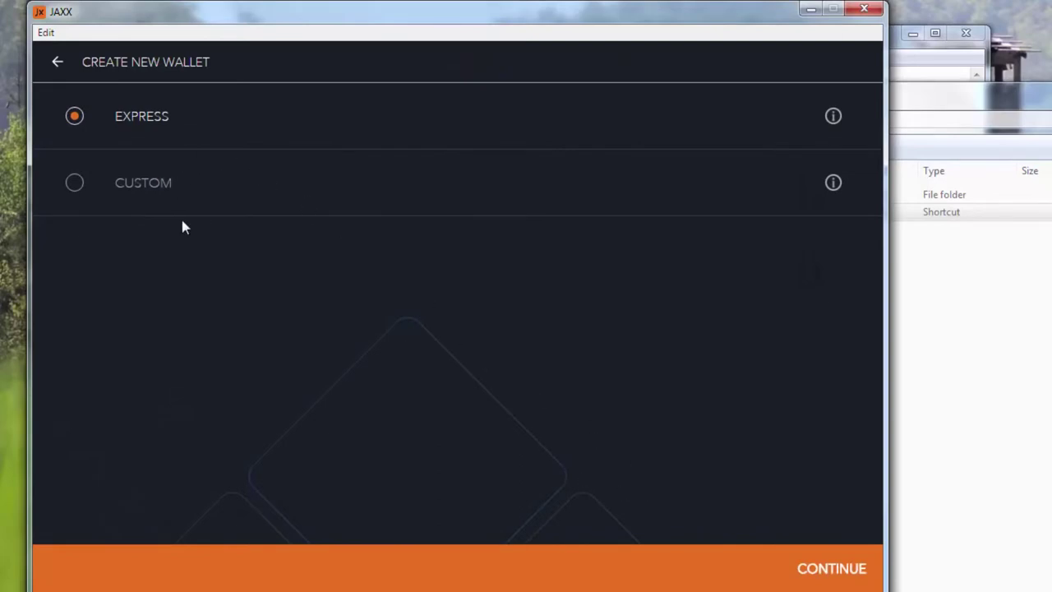
click(172, 195)
click(822, 580)
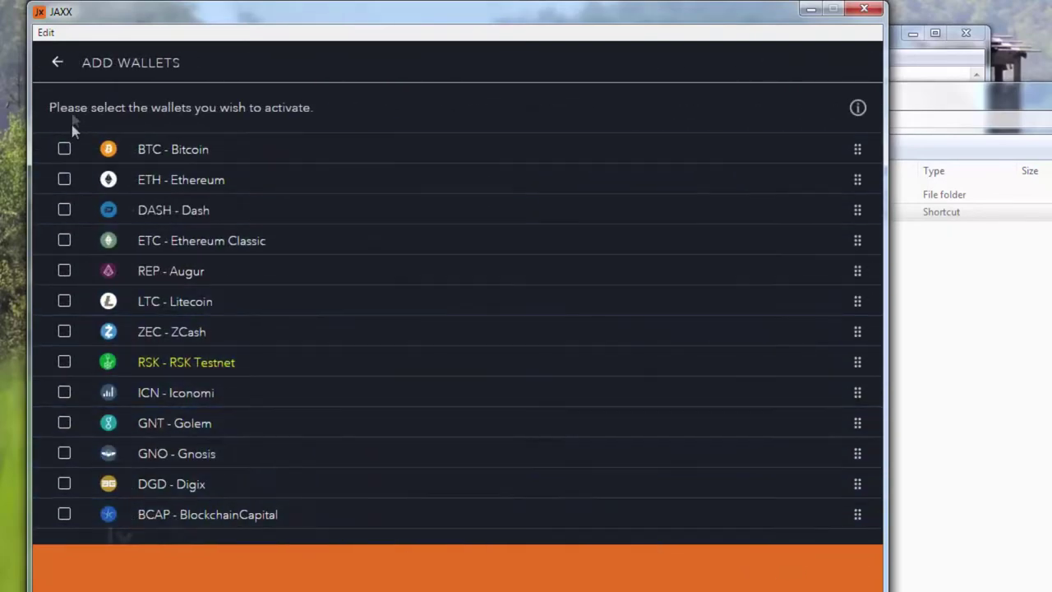
click(64, 149)
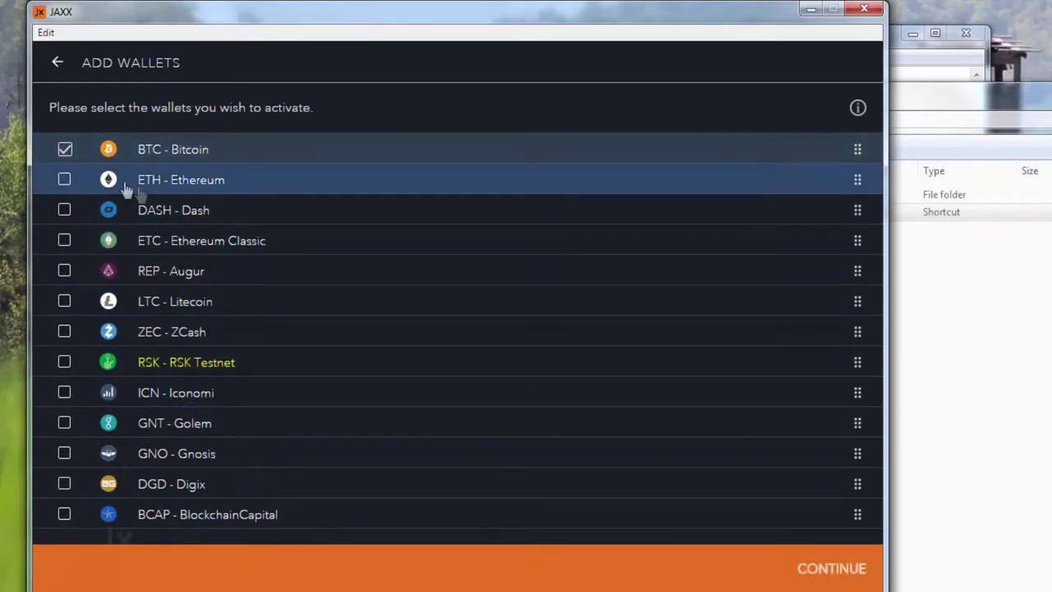
click(65, 179)
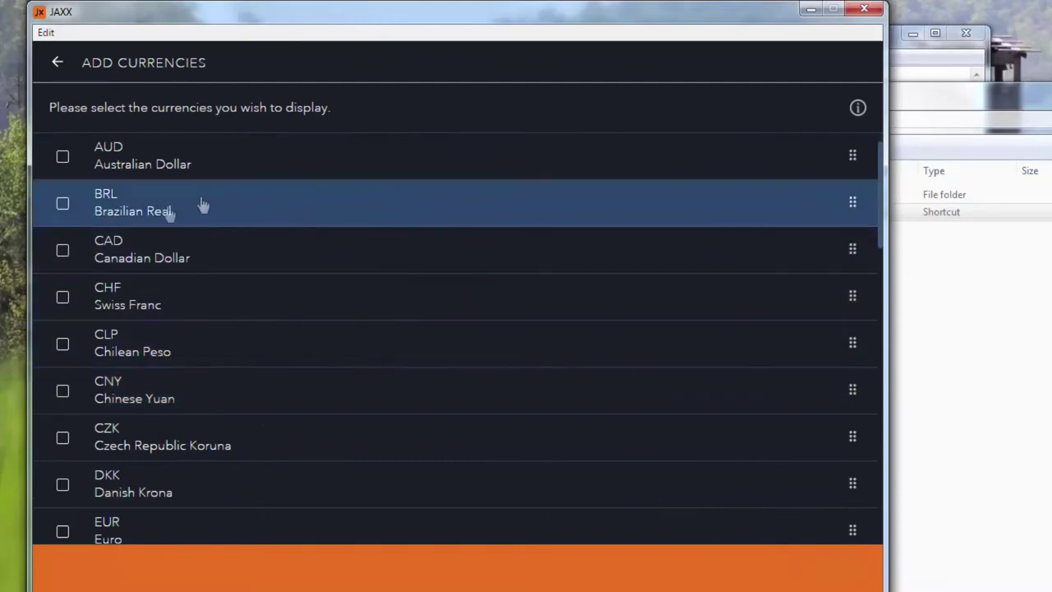
Step: Select US Dollar as the display currency and continue to the backup step
scroll(90, 329, down, 1)
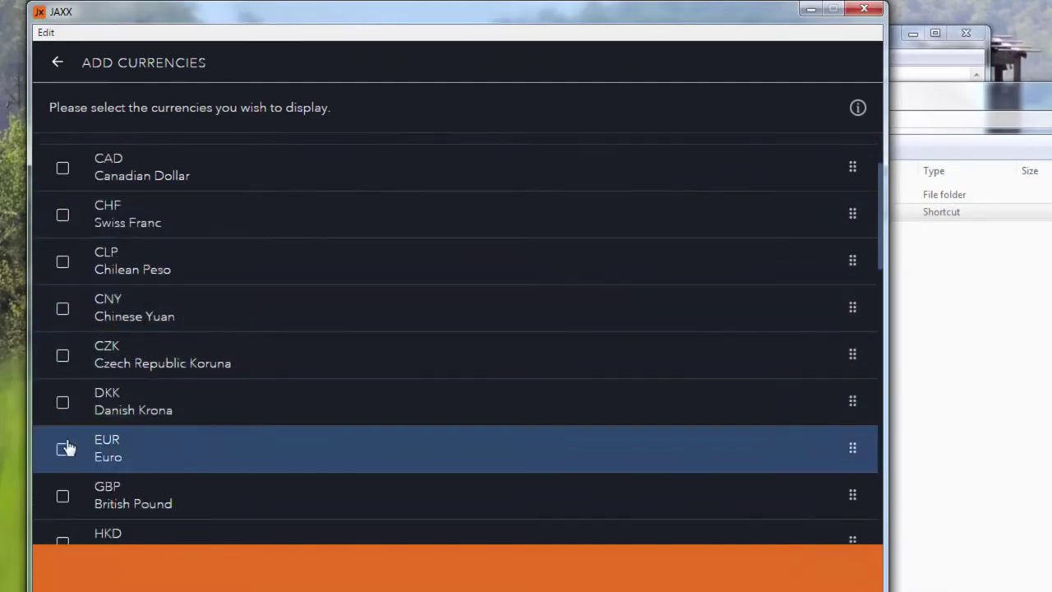
click(65, 448)
scroll(206, 399, down, 10)
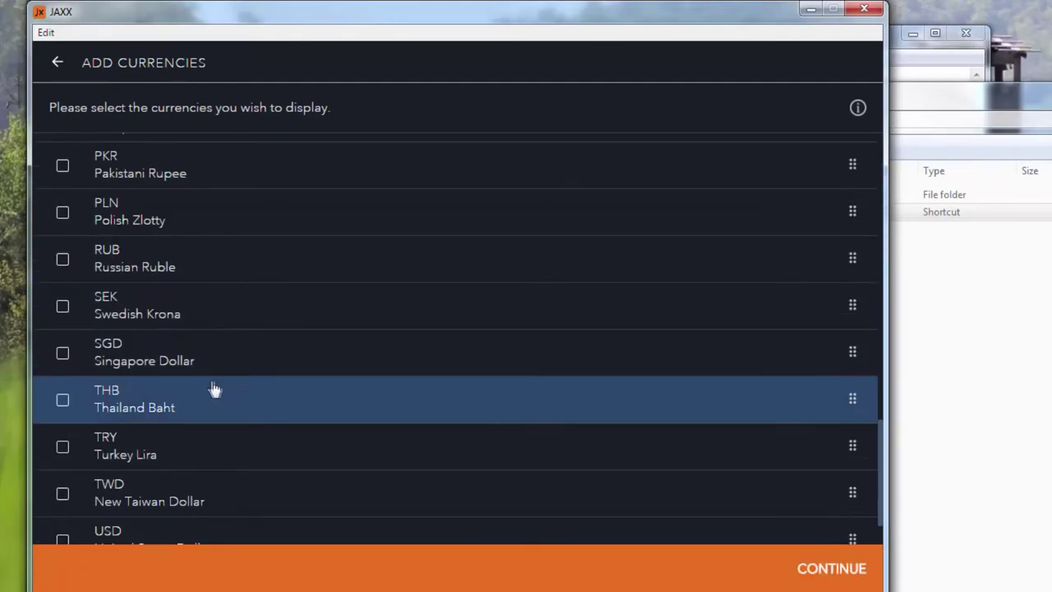
scroll(210, 391, down, 1)
scroll(74, 263, up, 2)
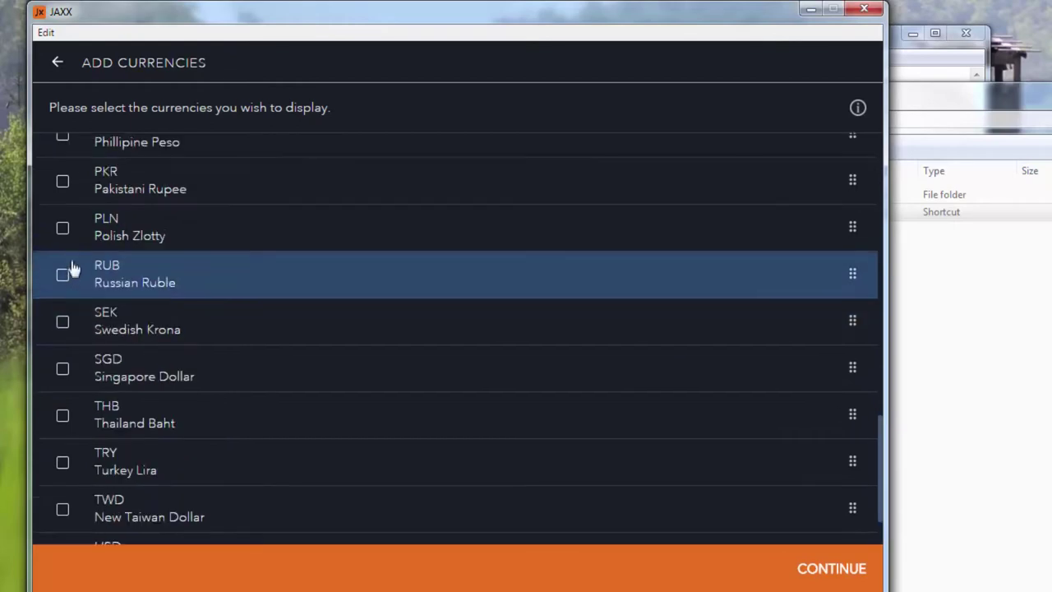
scroll(71, 329, down, 2)
click(62, 474)
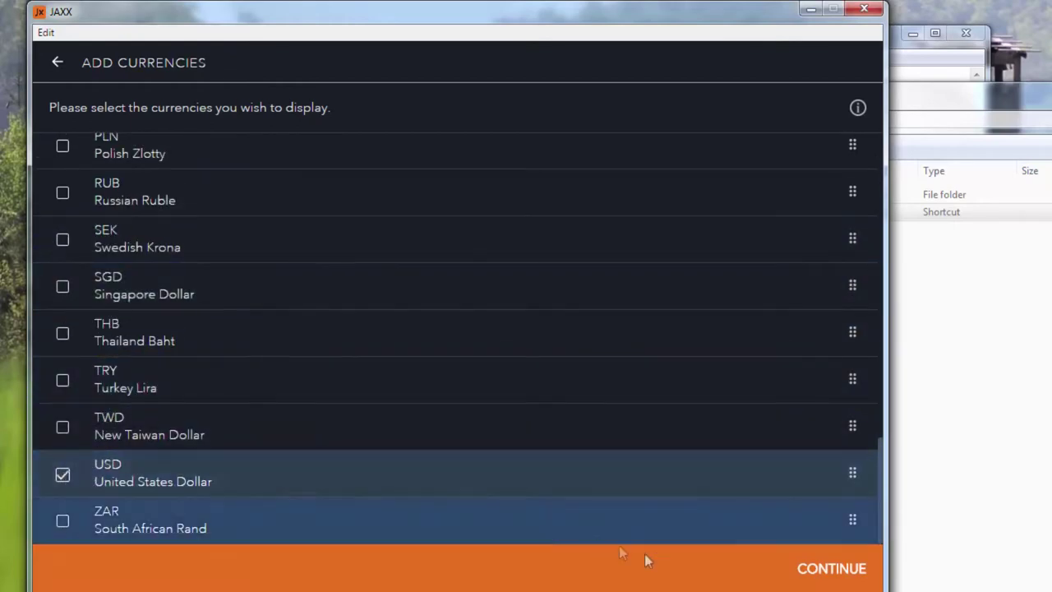
click(820, 577)
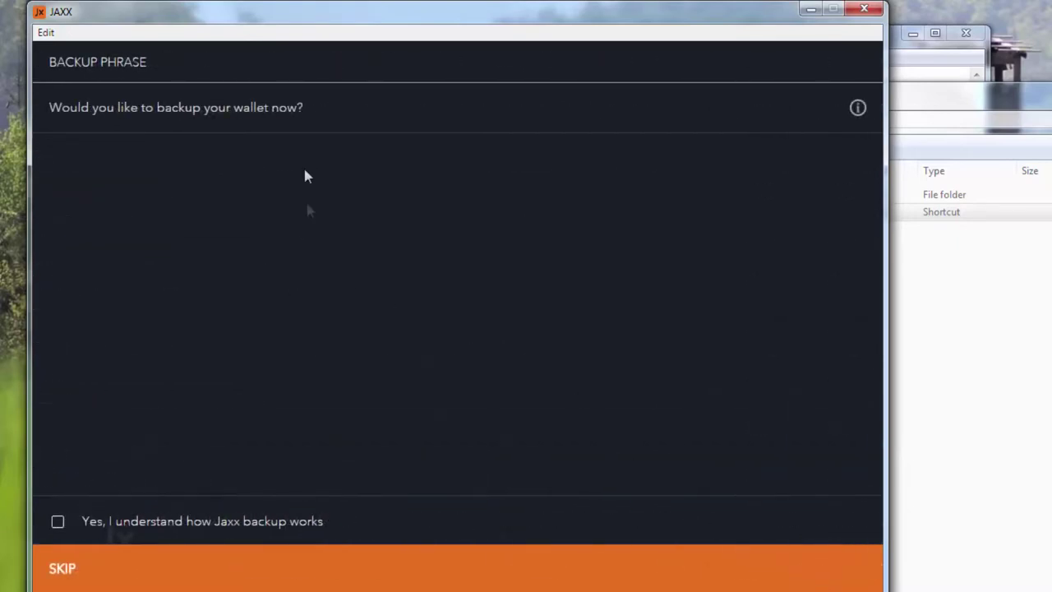
Step: Reveal the 12-word backup phrase, then paste it into the confirmation box and submit
click(57, 522)
click(824, 565)
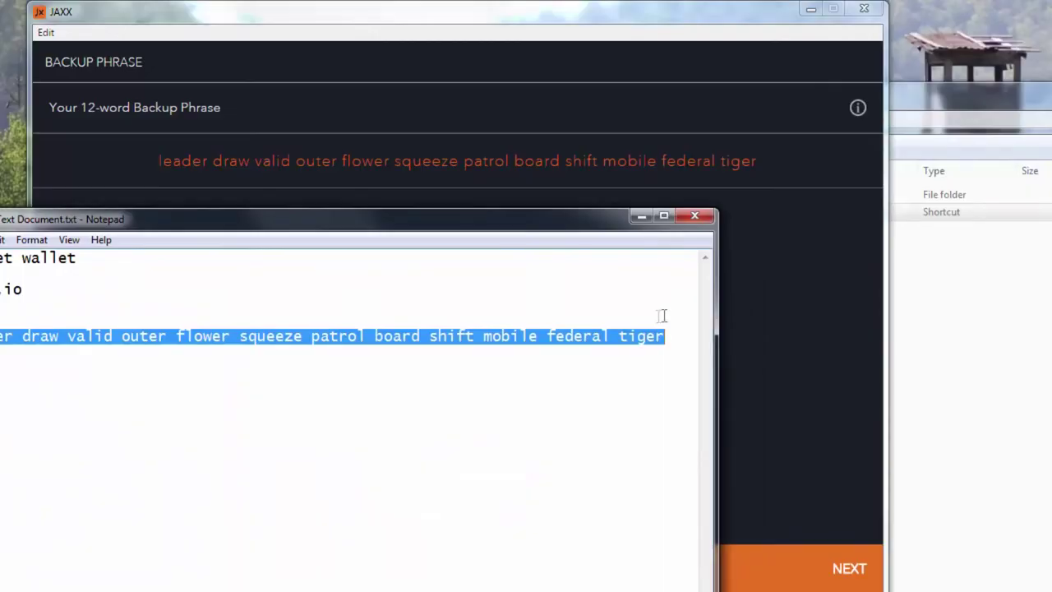
click(786, 345)
click(848, 567)
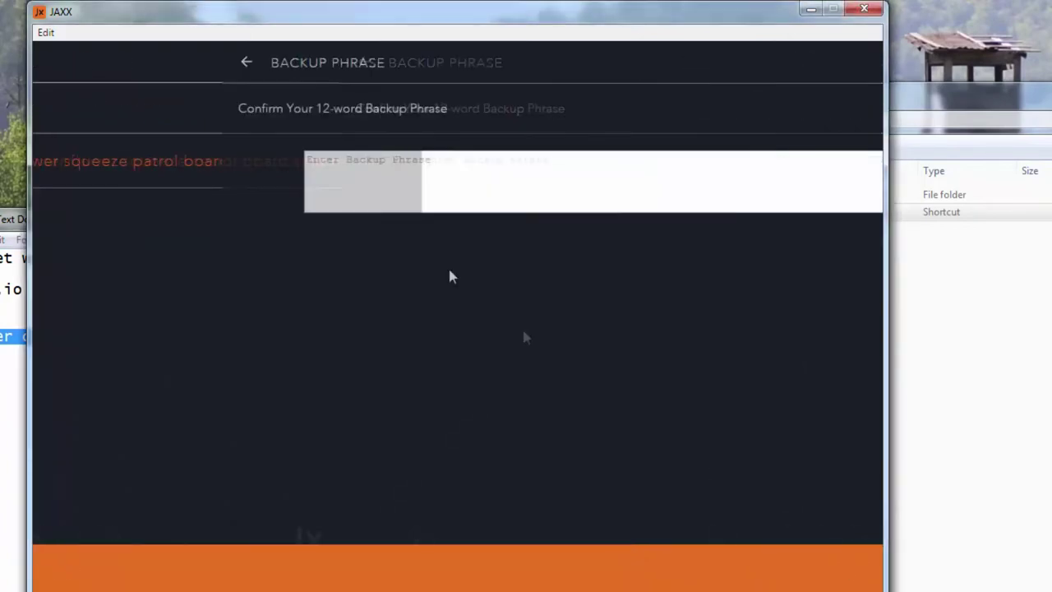
click(319, 195)
text(leader draw valid outer flower squeeze patrol board shift mobile federal tiger)
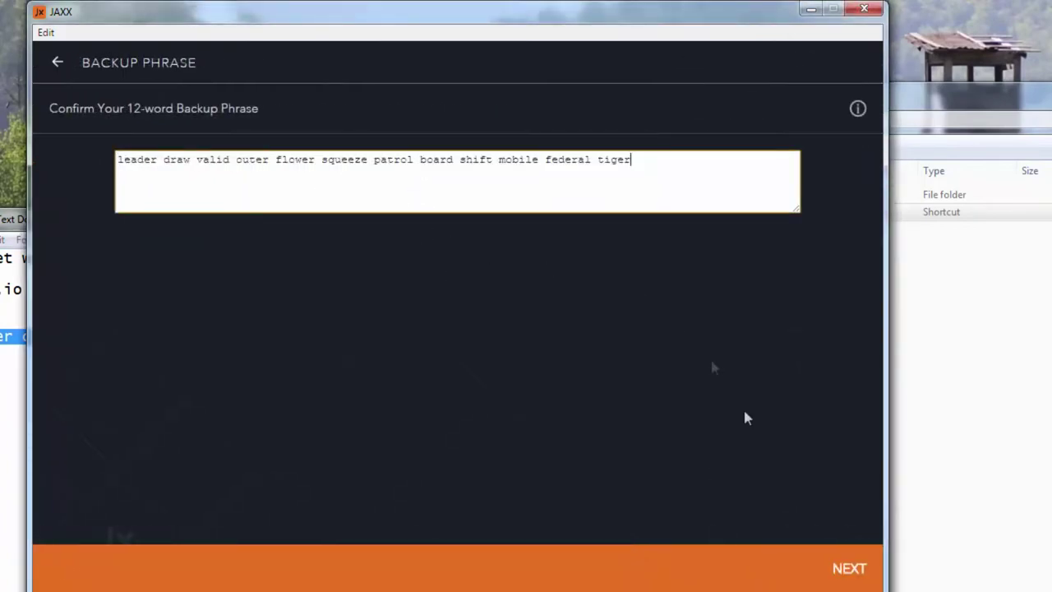
click(847, 569)
Step: Reposition the notes window, acknowledge the PIN terms, and enter a new four-digit PIN
click(11, 401)
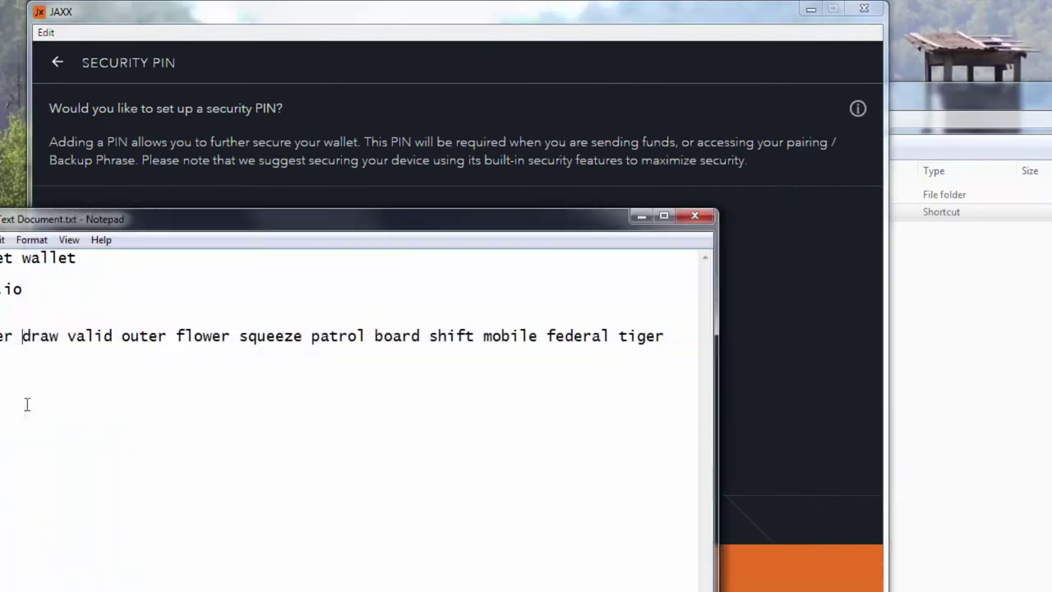
drag(82, 215, 246, 587)
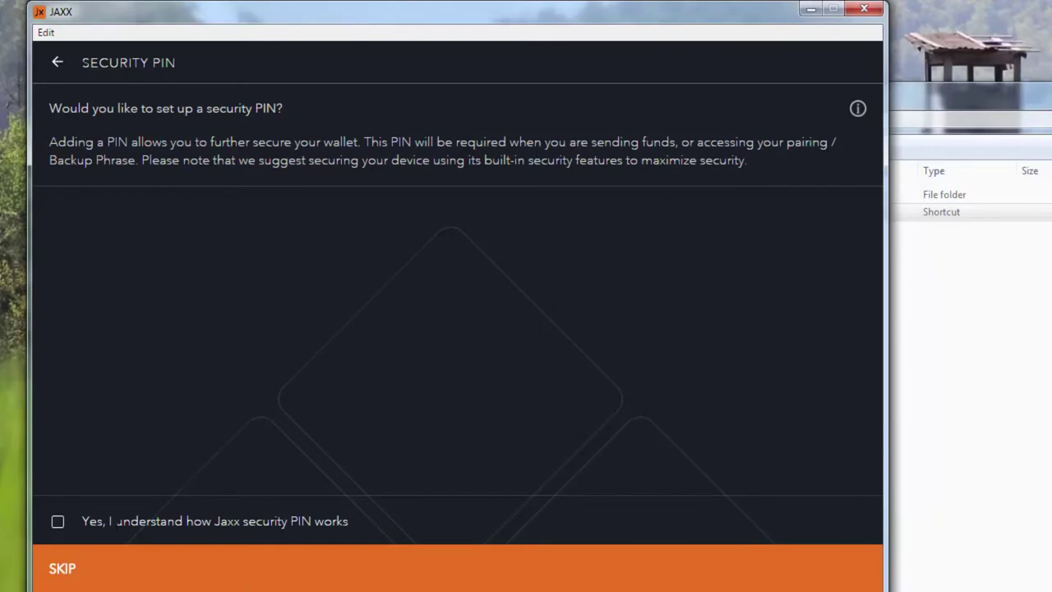
click(57, 525)
click(838, 569)
click(384, 209)
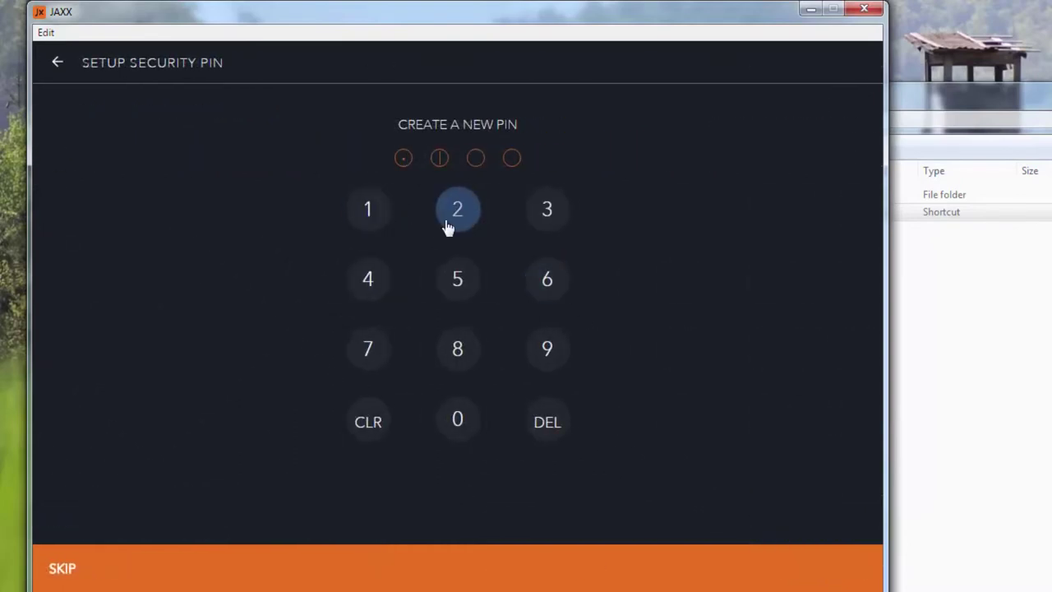
click(448, 224)
click(545, 211)
click(383, 279)
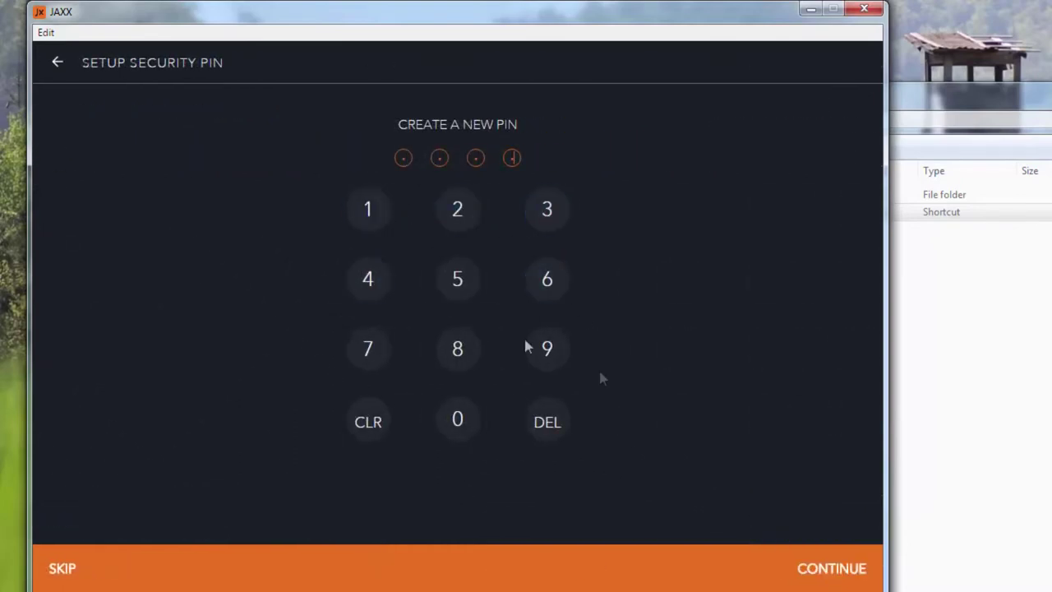
click(810, 580)
Step: Re-enter the four-digit PIN to verify it and open the wallet
click(361, 215)
click(475, 218)
click(539, 213)
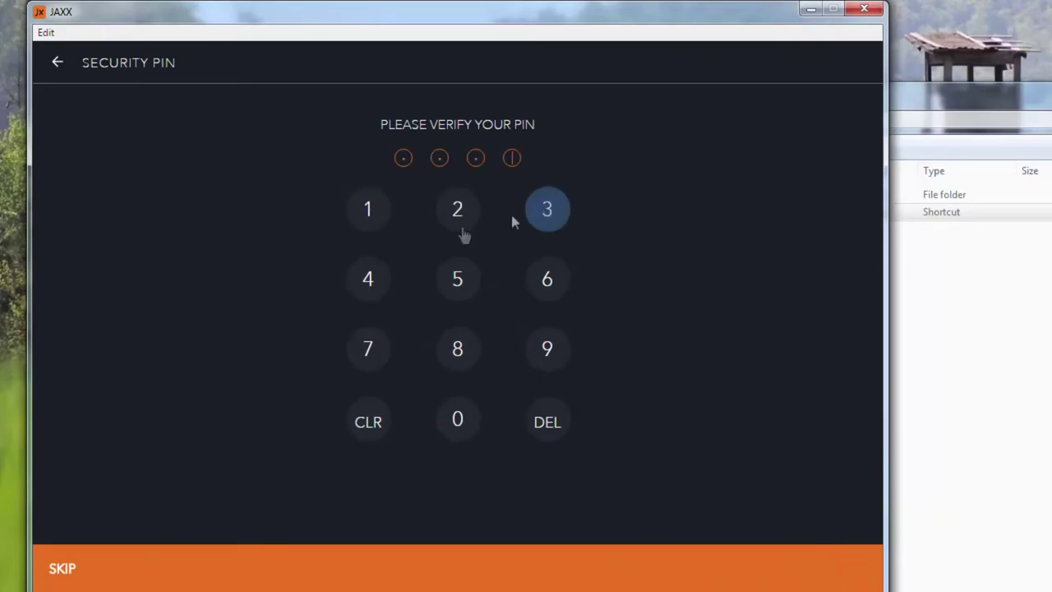
click(370, 281)
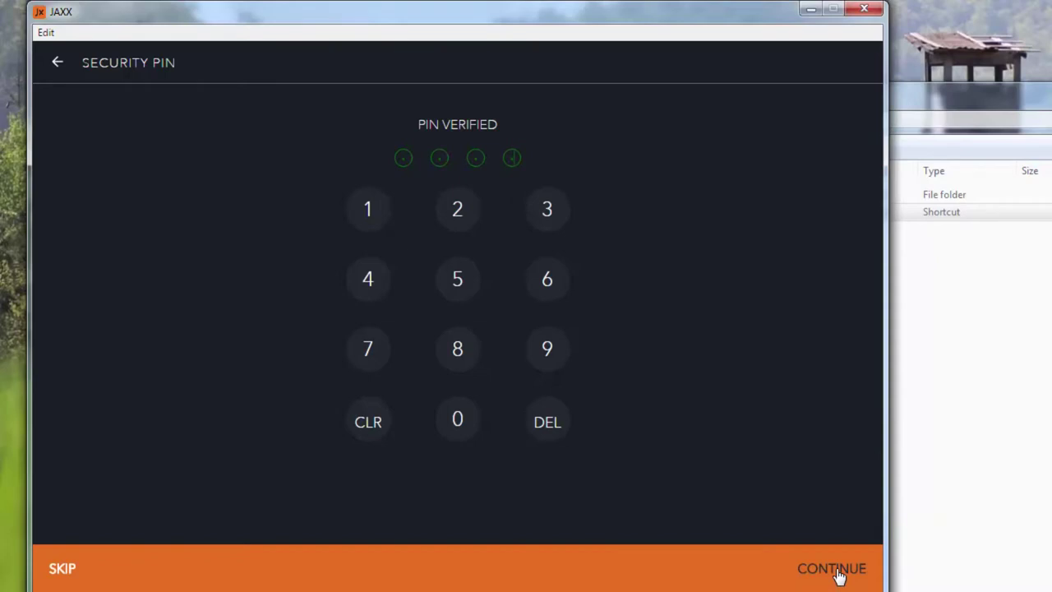
click(833, 570)
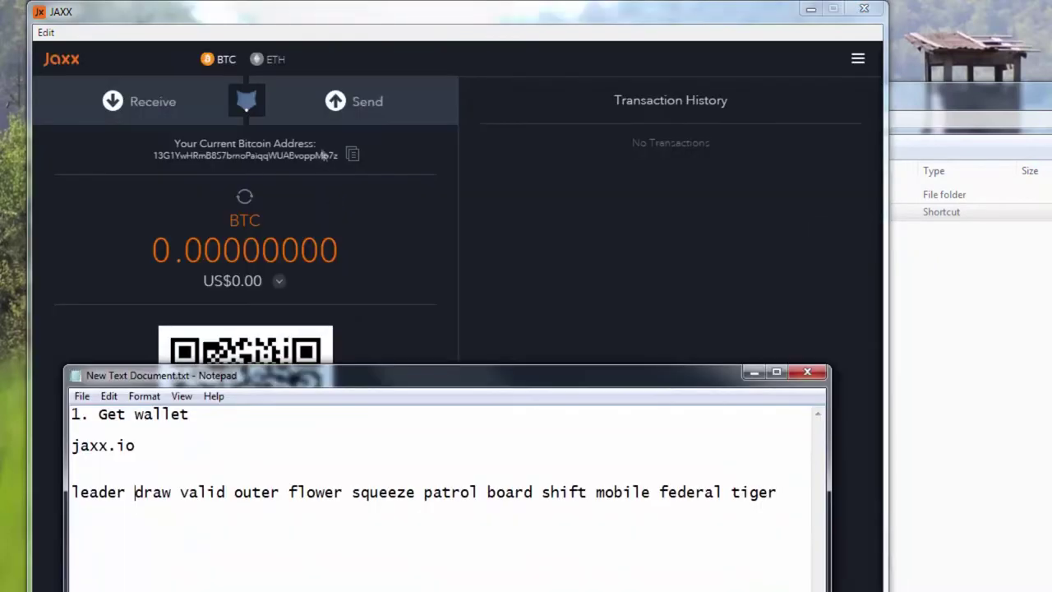
Step: Copy the Ethereum address into the notes on a line labelled 'ETH:'
click(256, 65)
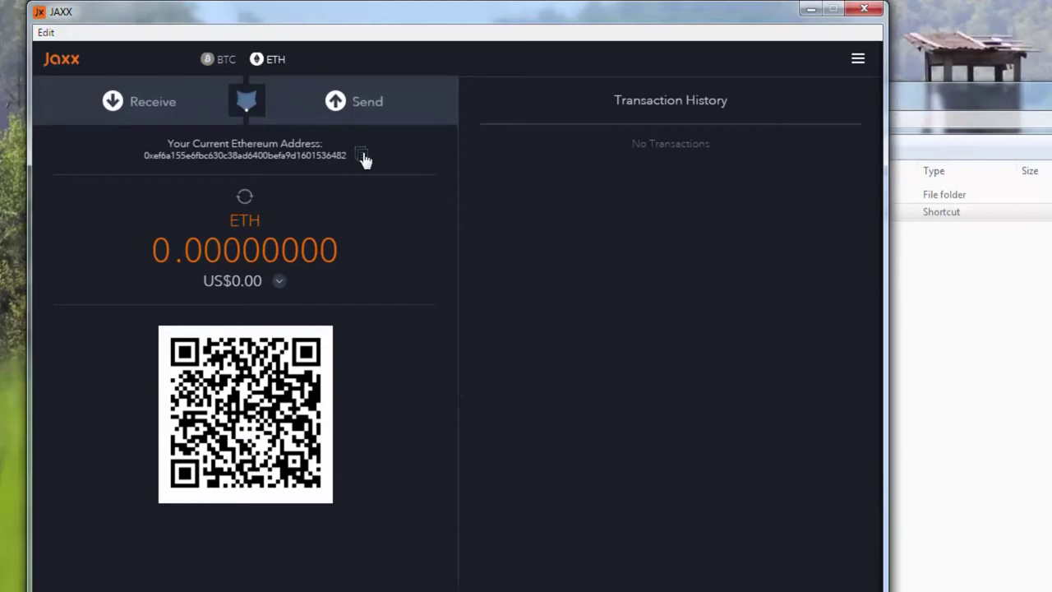
click(362, 155)
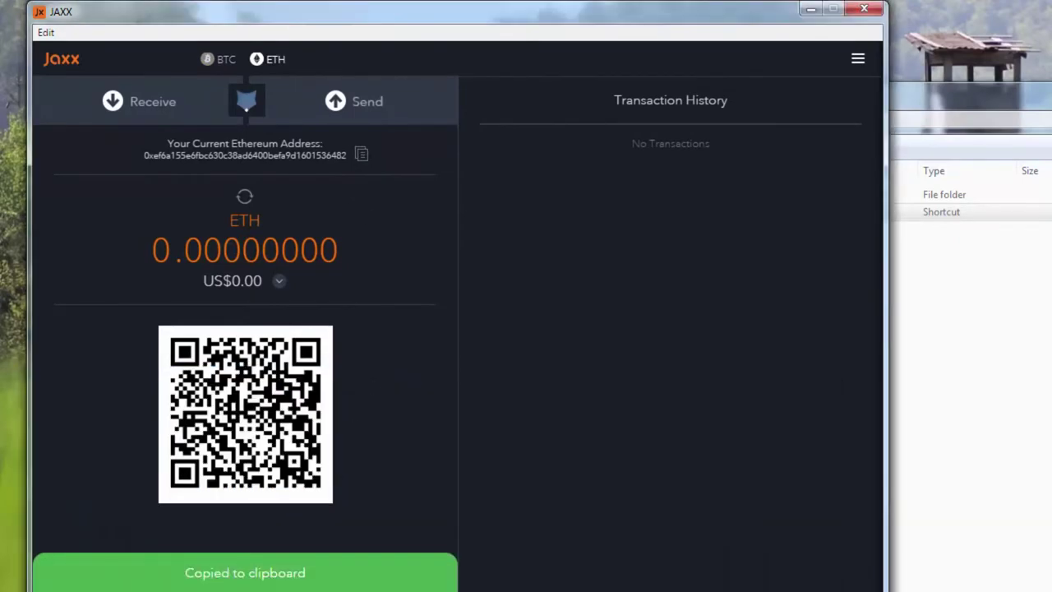
key(alt+Tab)
drag(294, 380, 616, 174)
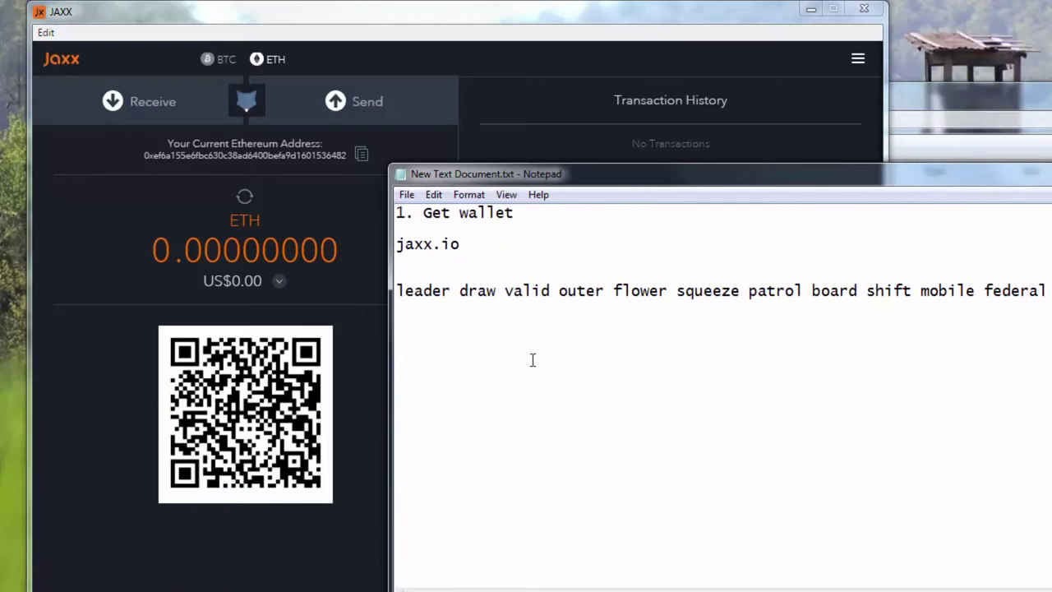
key(ctrl+v)
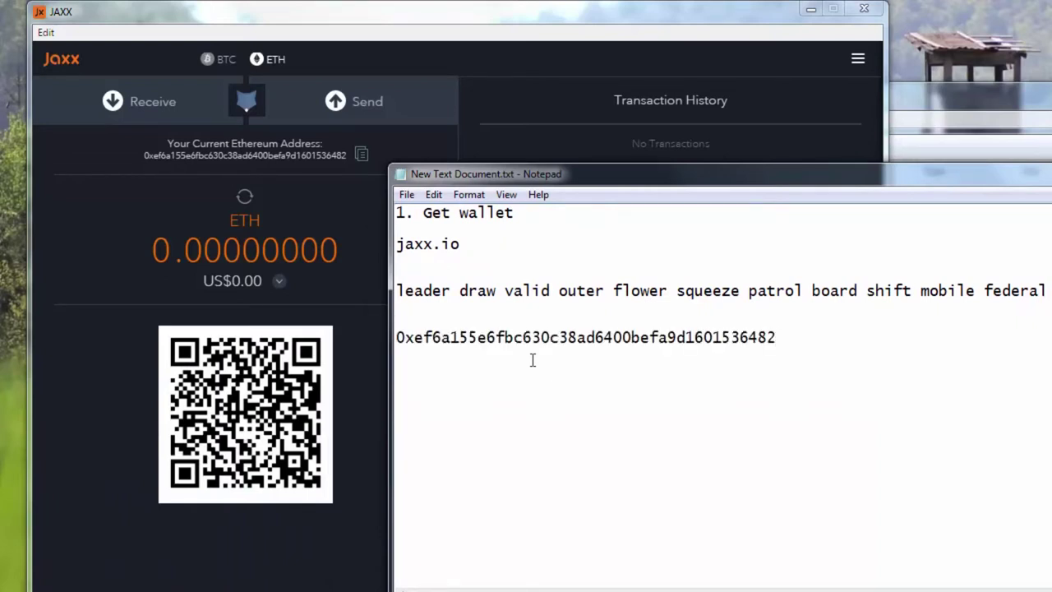
key(Home)
text(ETH:)
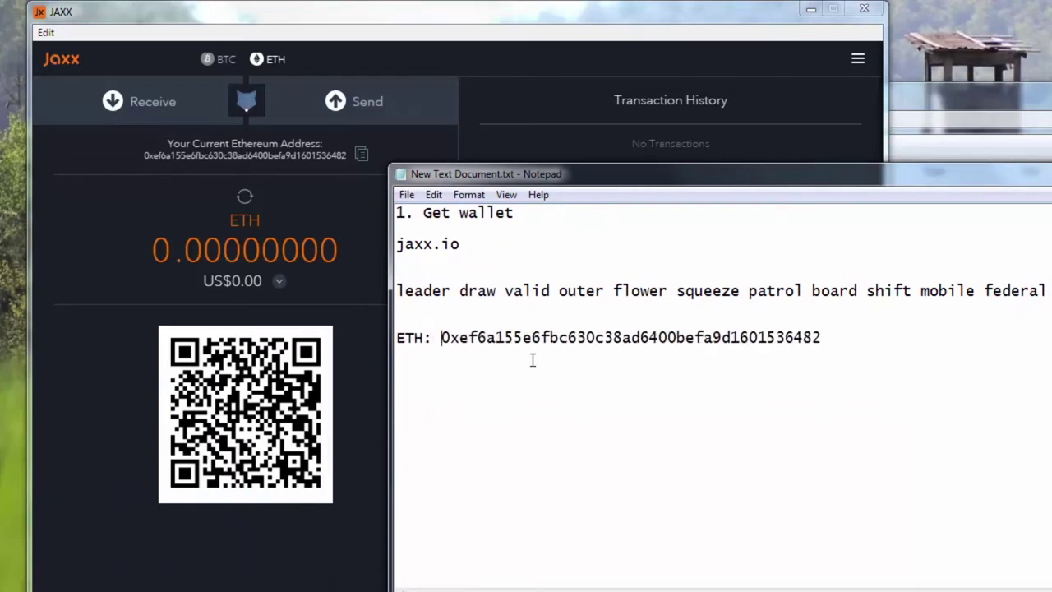
Step: Copy the Bitcoin address into the notes labelled 'BTC:', correcting the mistyped 'BIT:' label
click(220, 70)
click(220, 70)
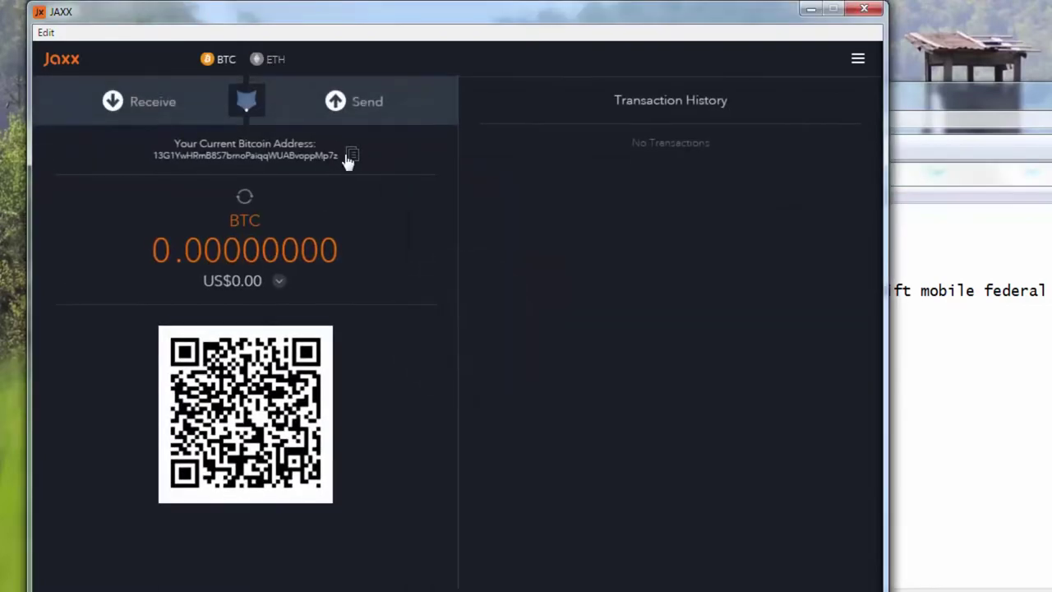
click(350, 159)
click(912, 362)
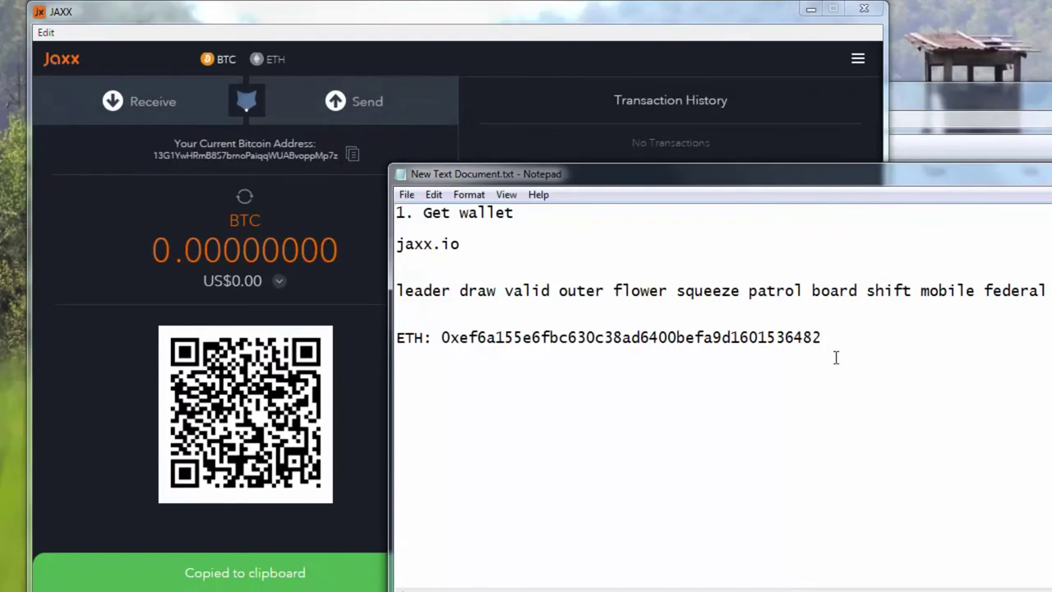
text(BIT)
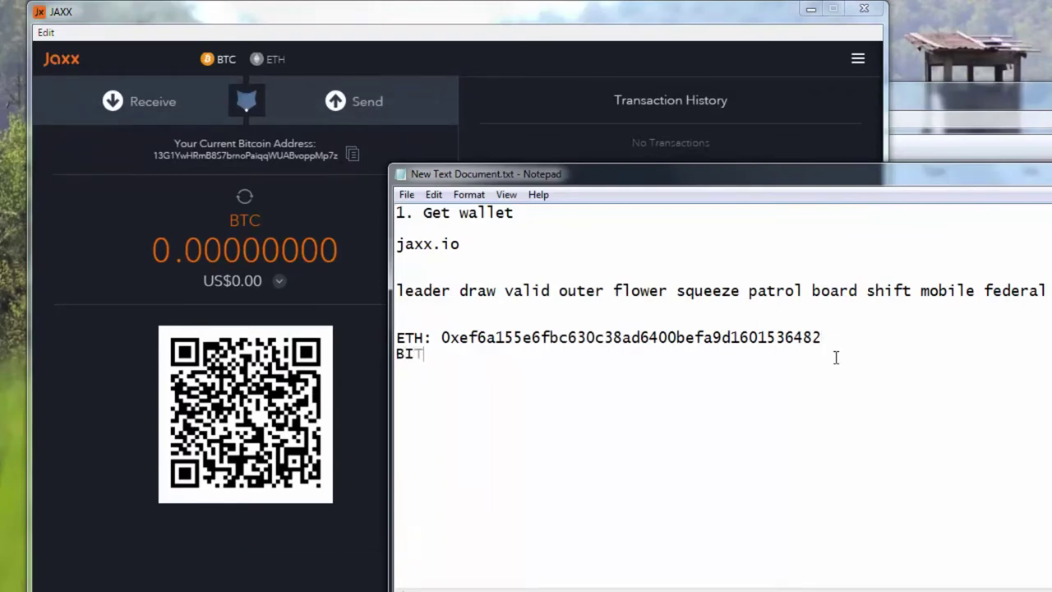
text(:)
key(ctrl+v)
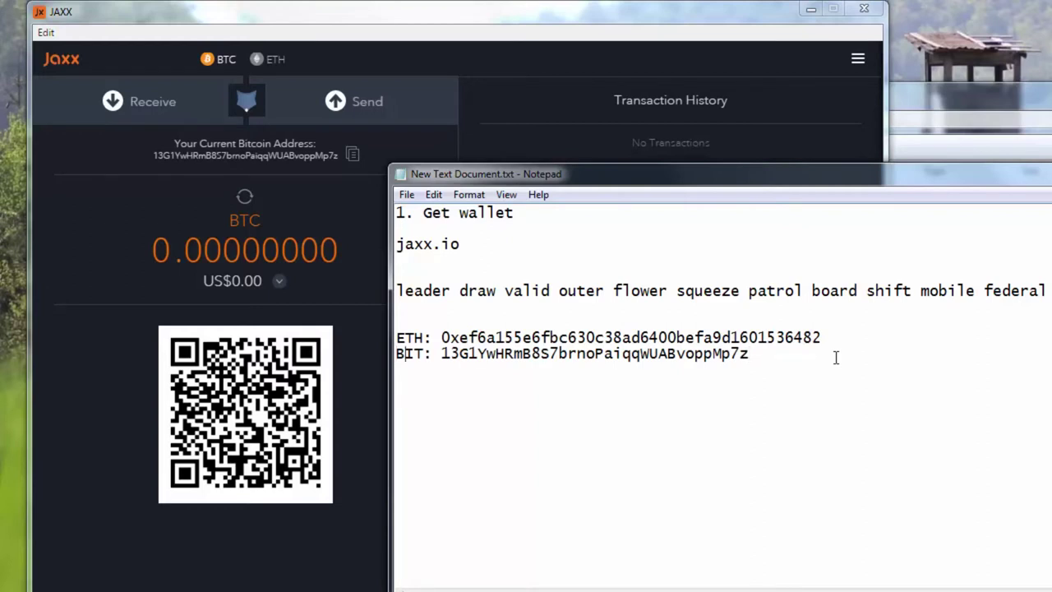
key(Delete)
key(Right)
text(C)
double_click(660, 356)
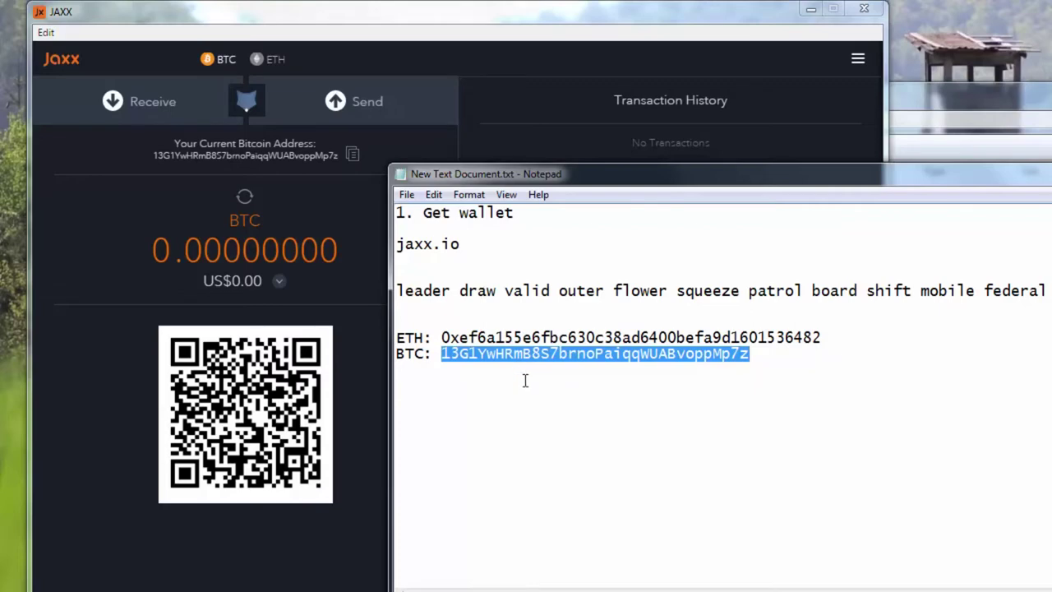
click(256, 59)
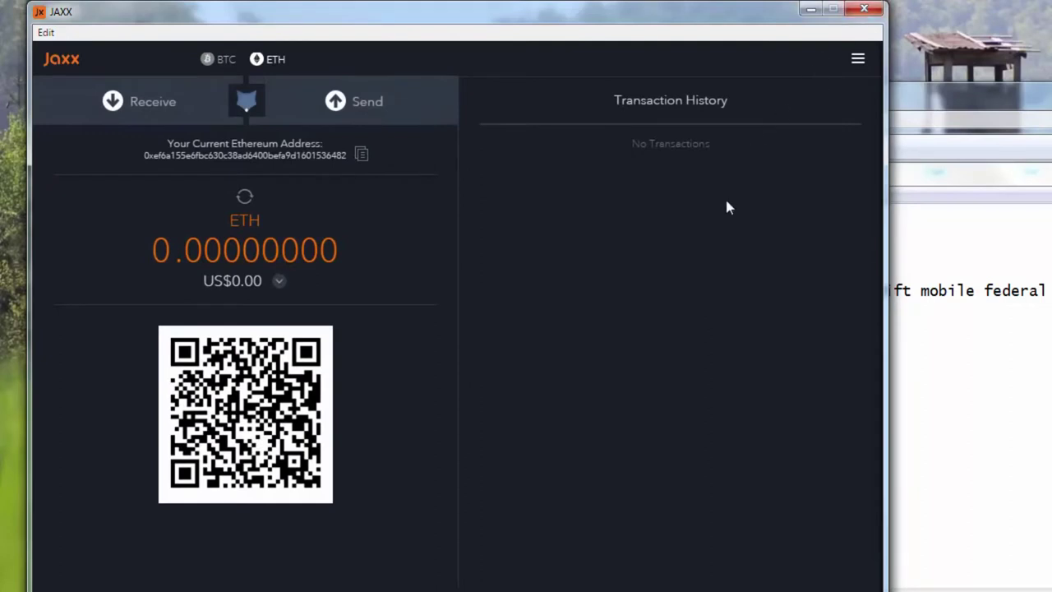
Step: Quit Jaxx with confirmation, move the notes window aside, and close the Jaxx folder window
click(863, 12)
click(498, 305)
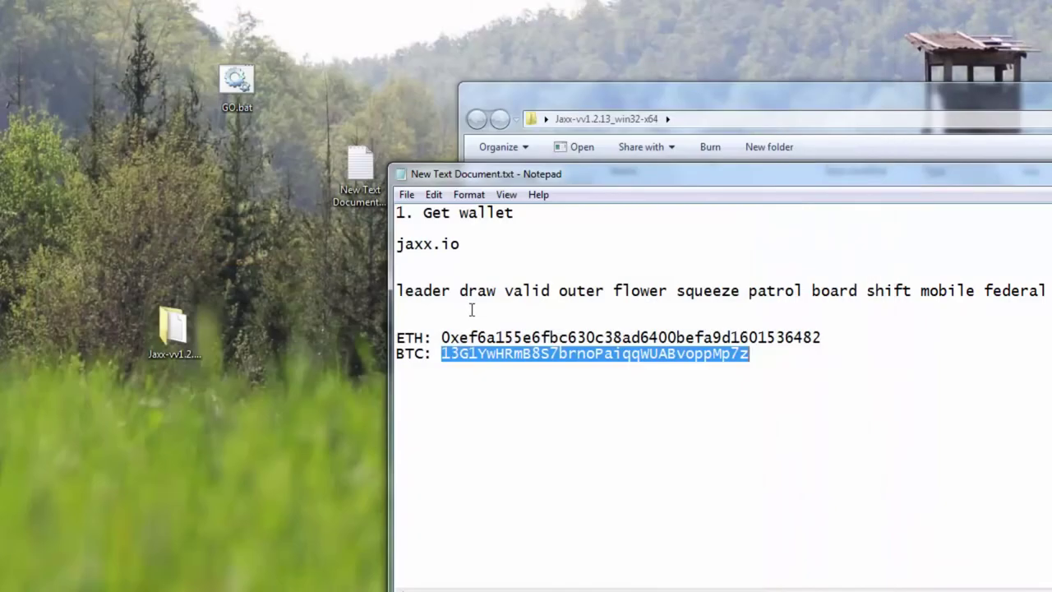
drag(501, 174, 728, 0)
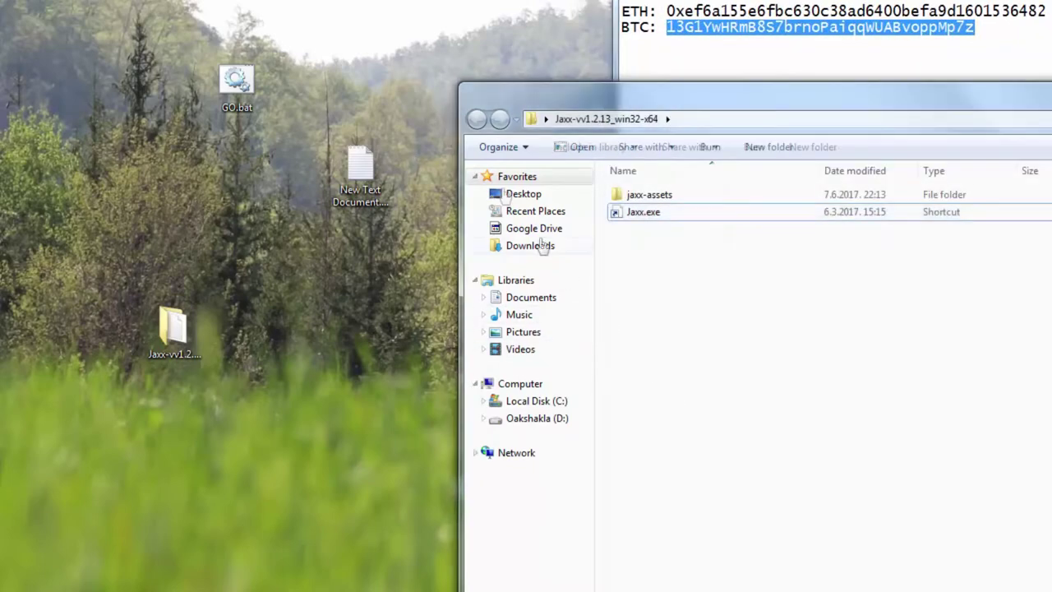
click(468, 94)
click(467, 94)
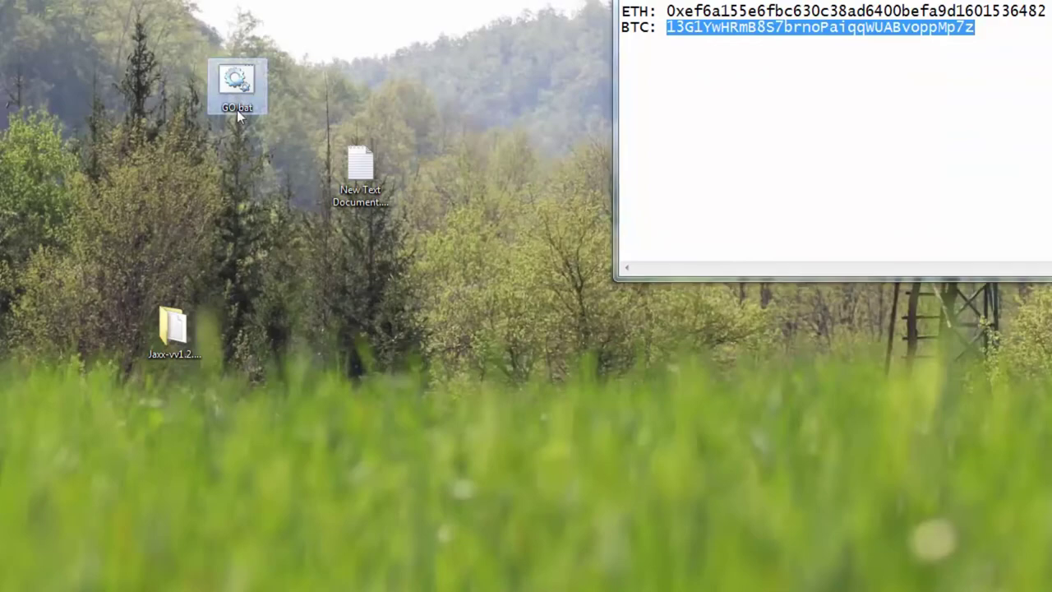
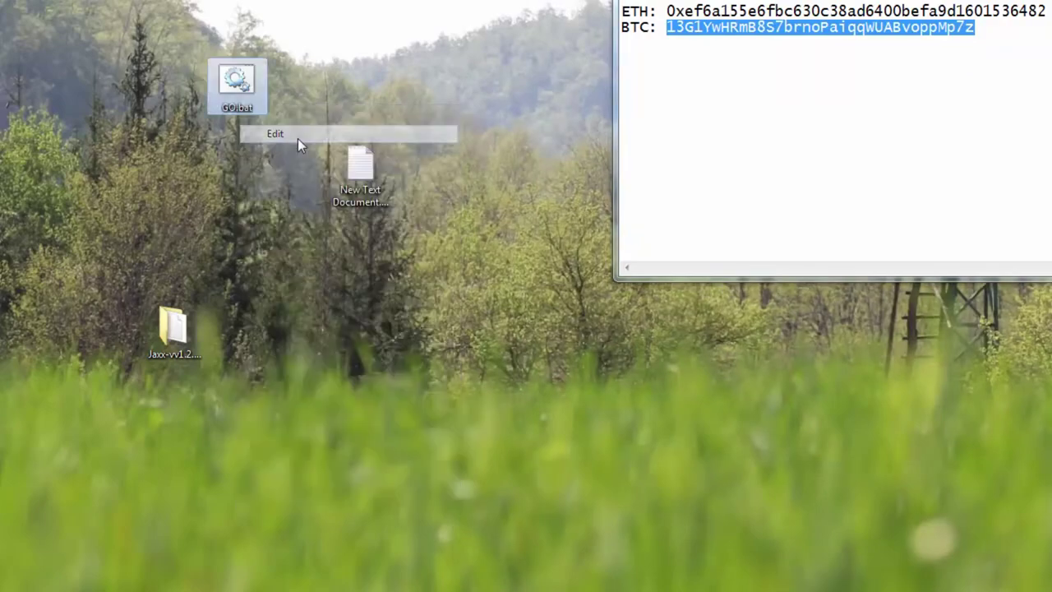
Step: Open GO.bat in Notepad and review its mining-type help, highlighting the ETH-only type explanation
click(297, 138)
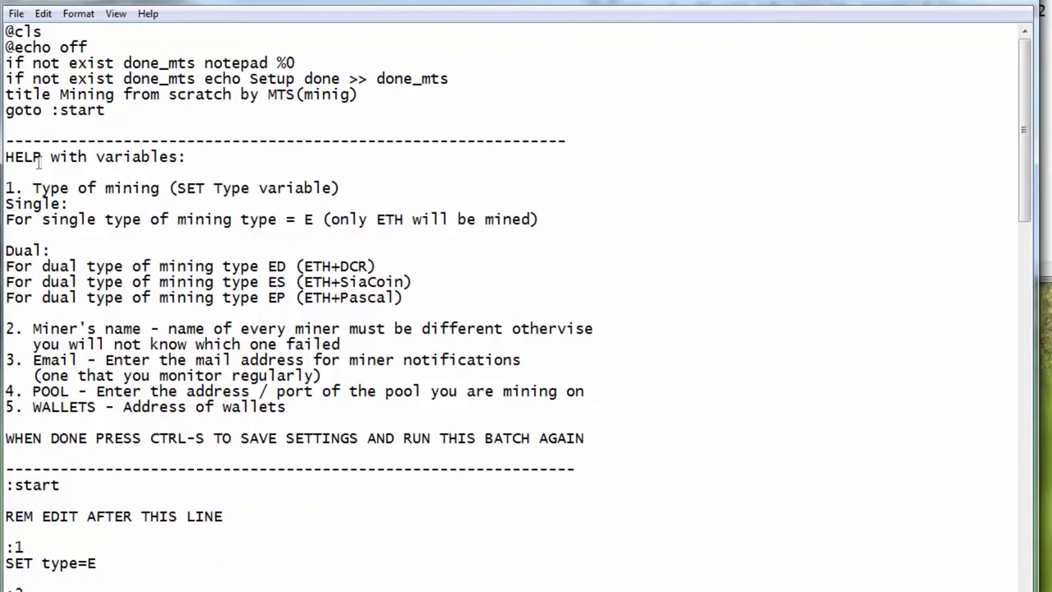
drag(39, 161, 156, 422)
scroll(169, 452, down, 3)
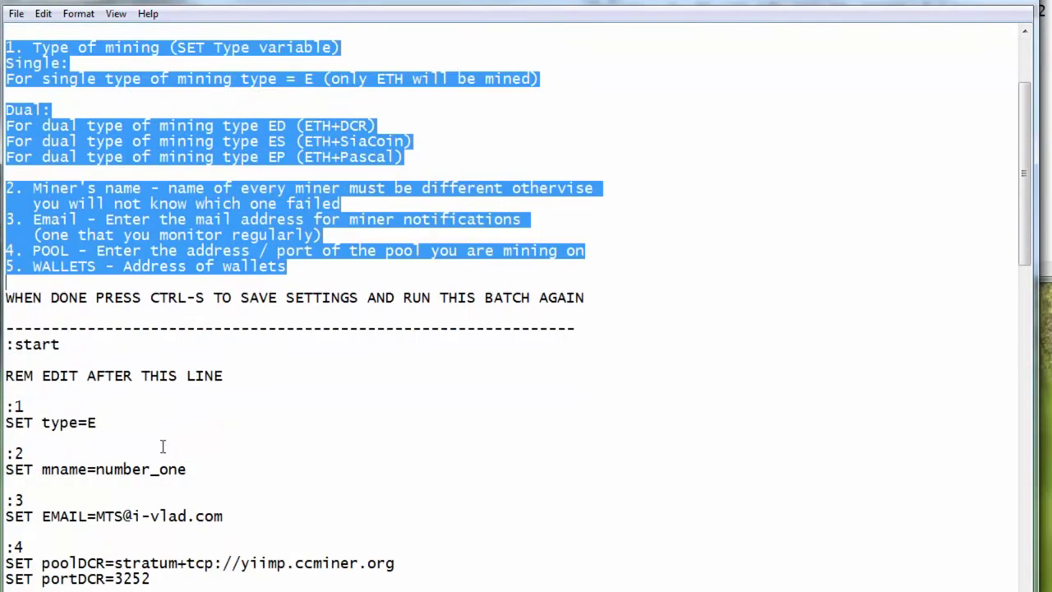
scroll(144, 380, down, 5)
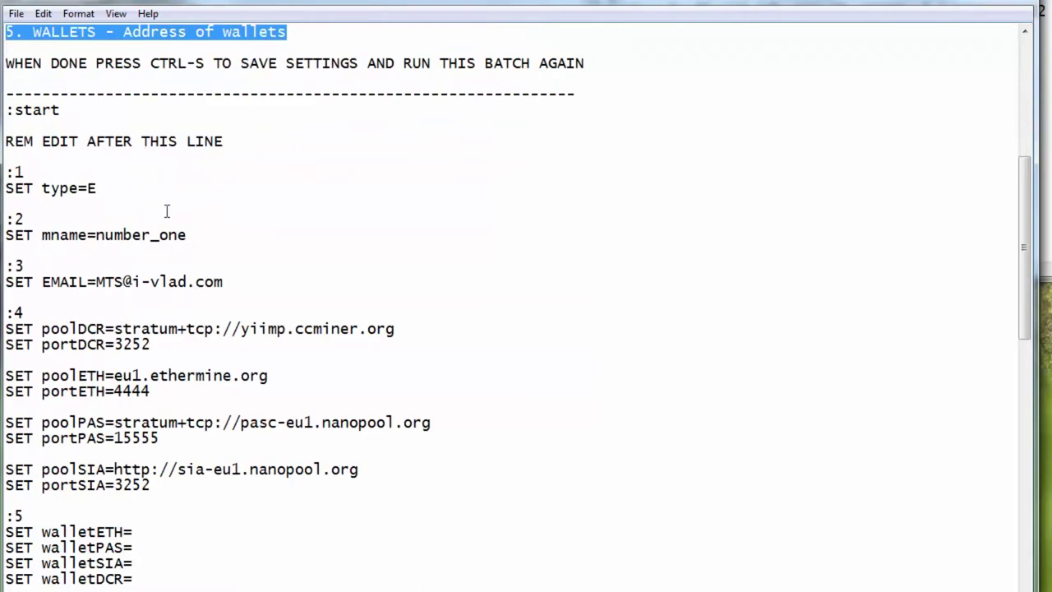
scroll(166, 211, up, 6)
click(86, 178)
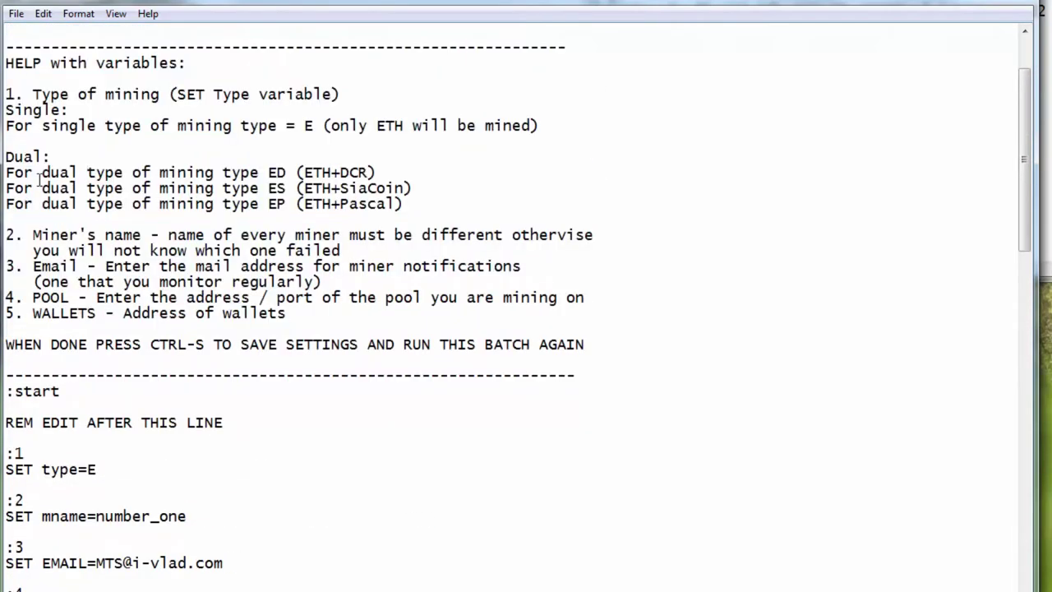
drag(27, 129, 344, 130)
Step: Leave the mining type after SET type= as E, removing a trial D
click(97, 470)
text(D)
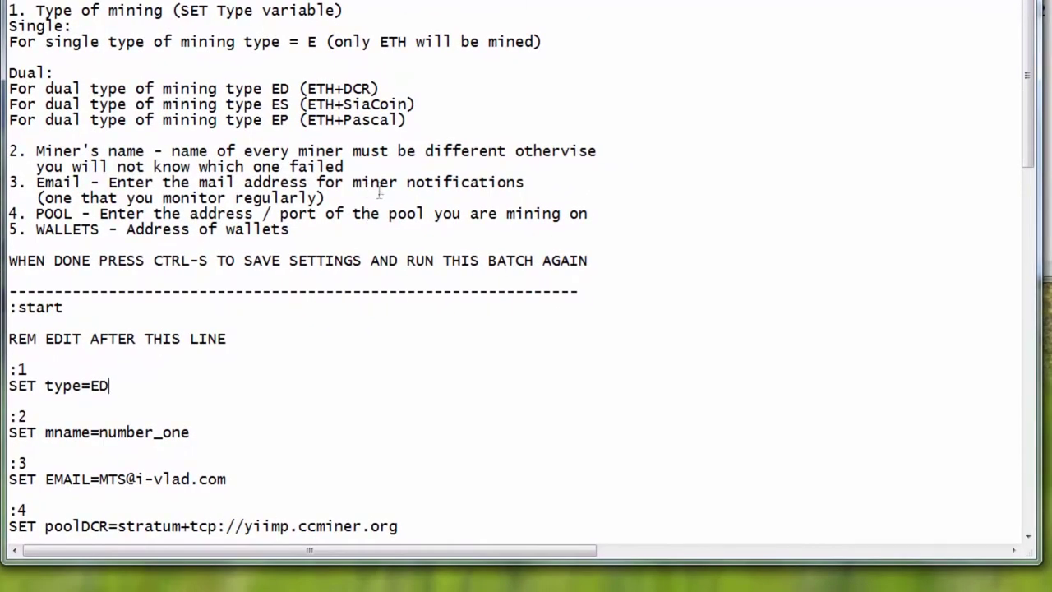
key(BackSpace)
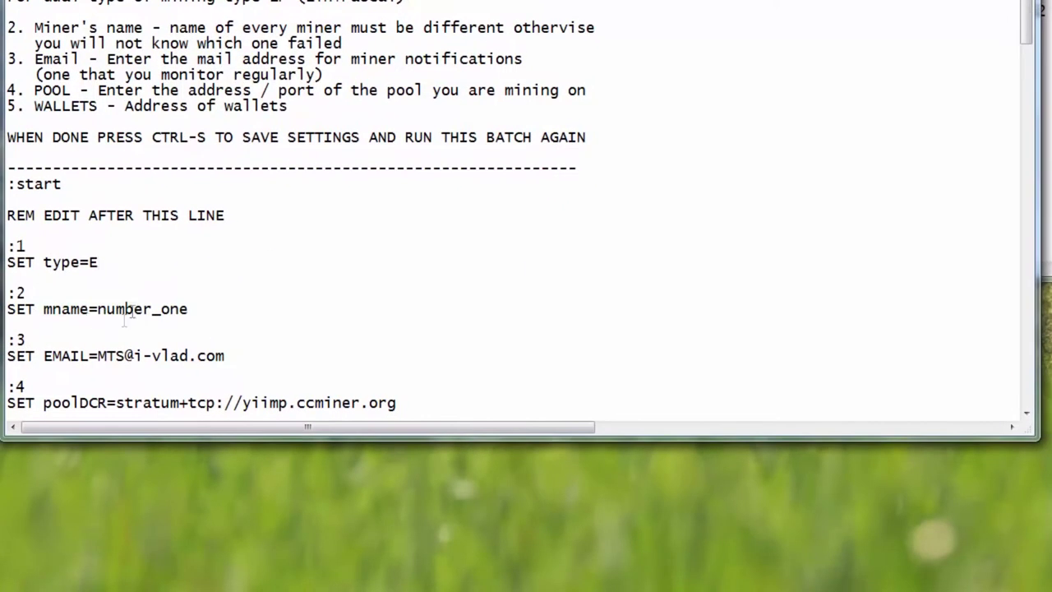
Step: Replace the miner name number_one after SET mname= with minerOne
drag(97, 309, 186, 304)
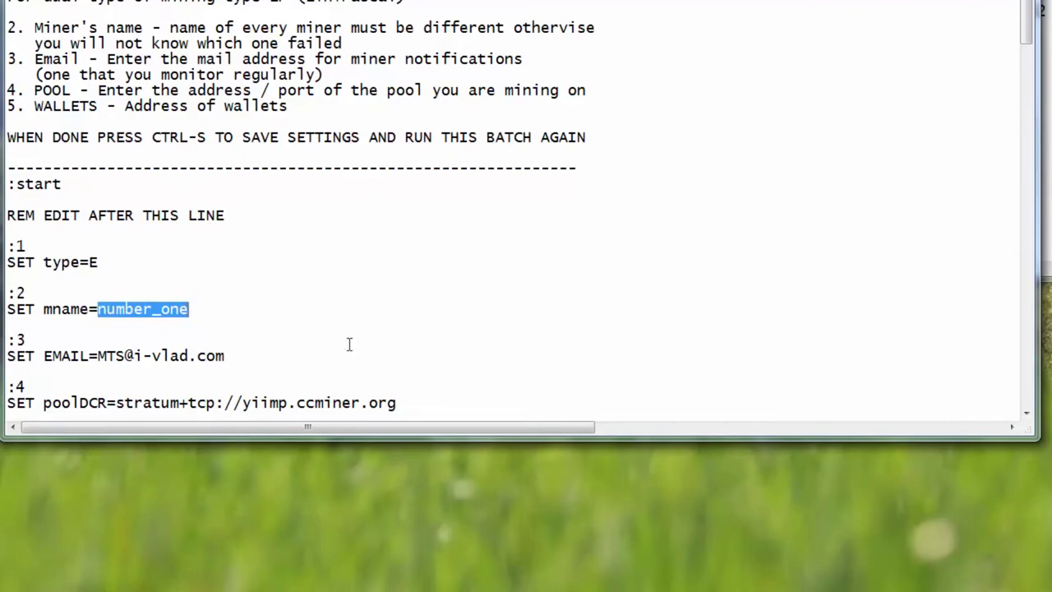
key(Delete)
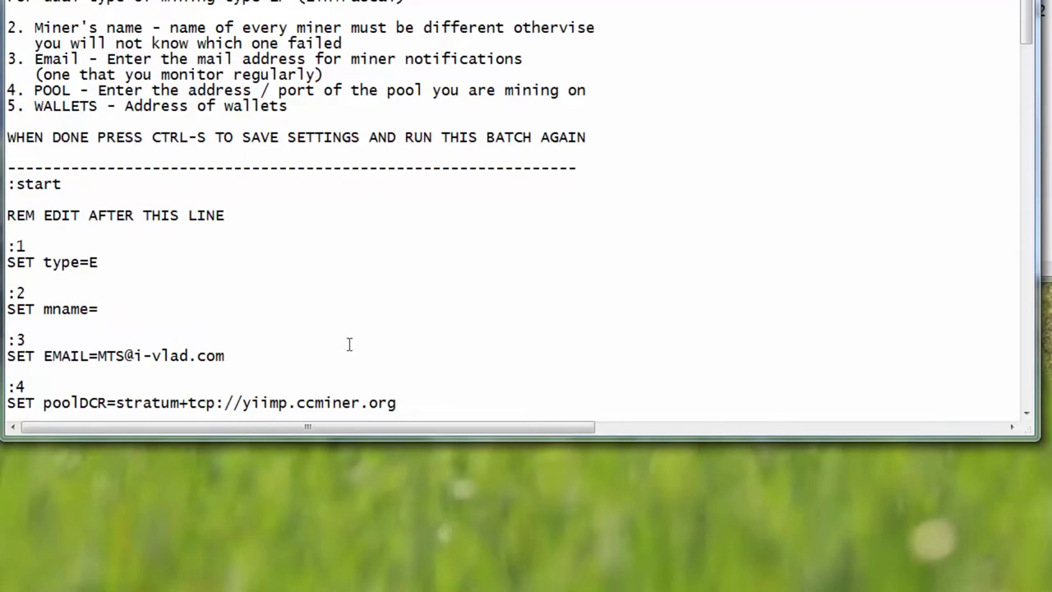
text(minerOne)
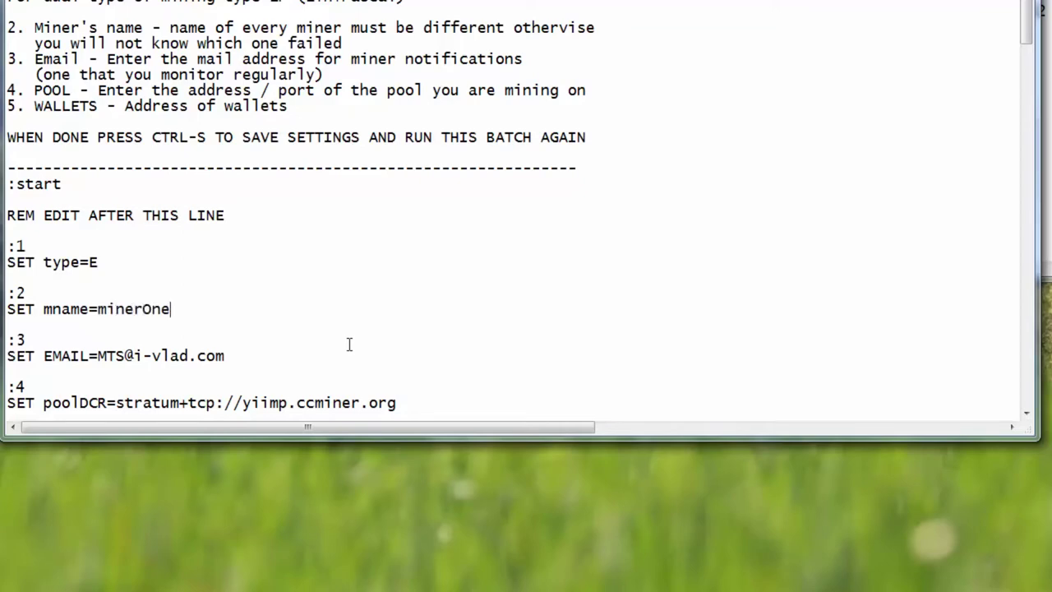
scroll(120, 244, down, 1)
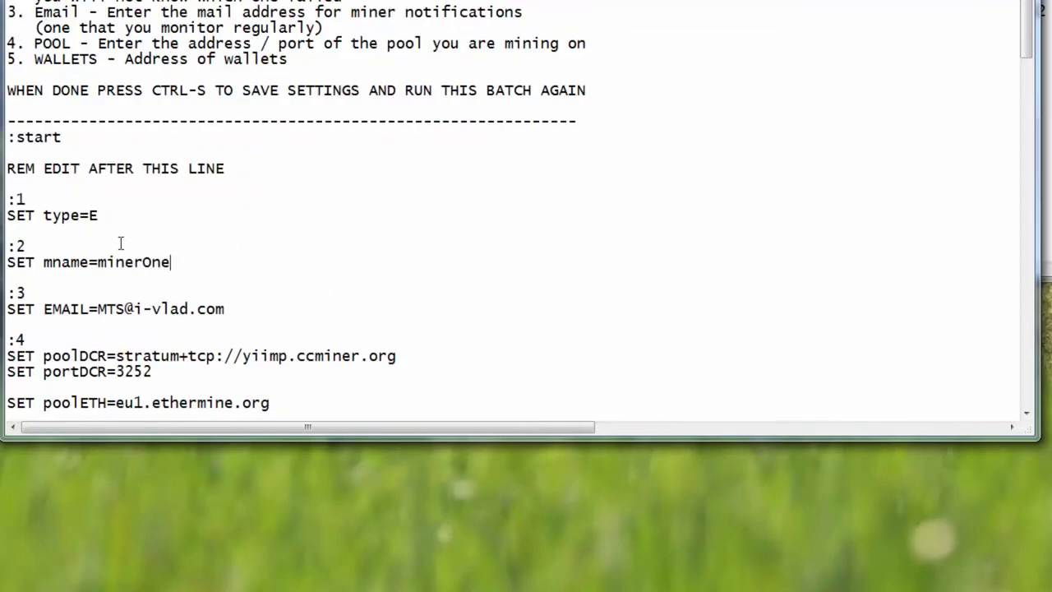
drag(226, 310, 97, 306)
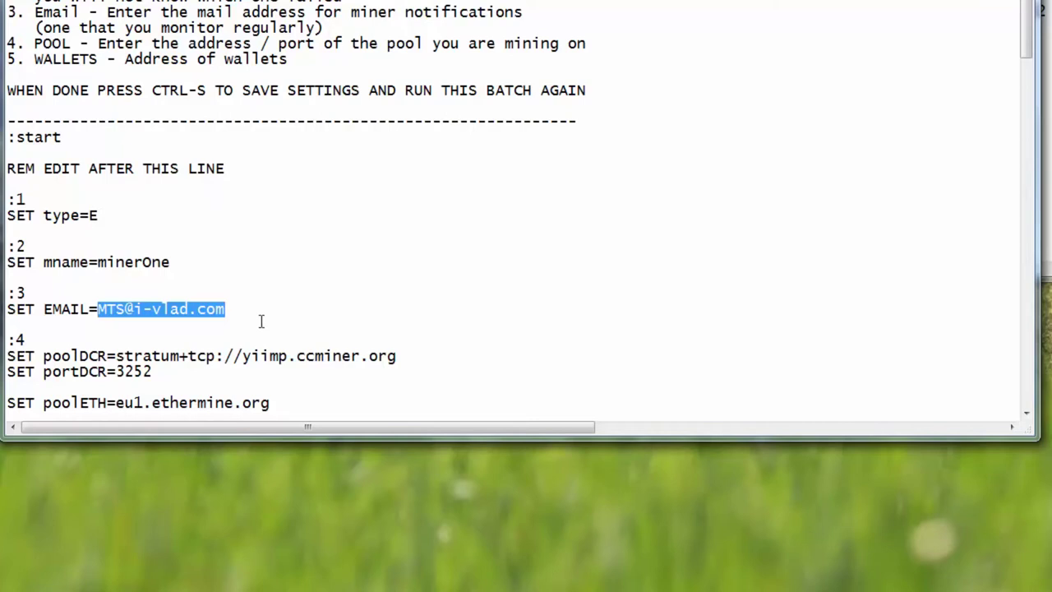
click(235, 312)
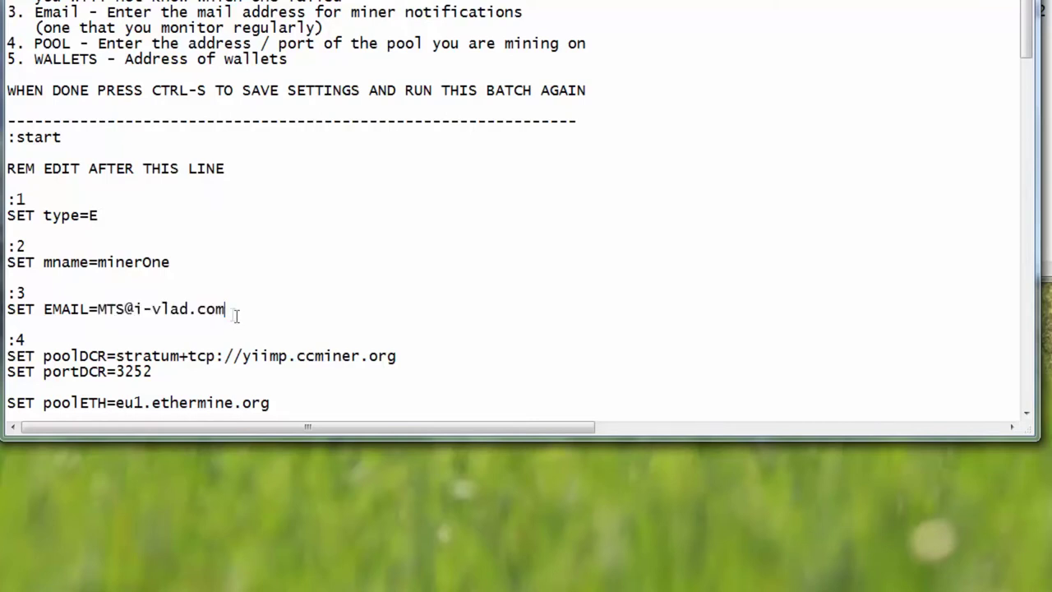
double_click(105, 308)
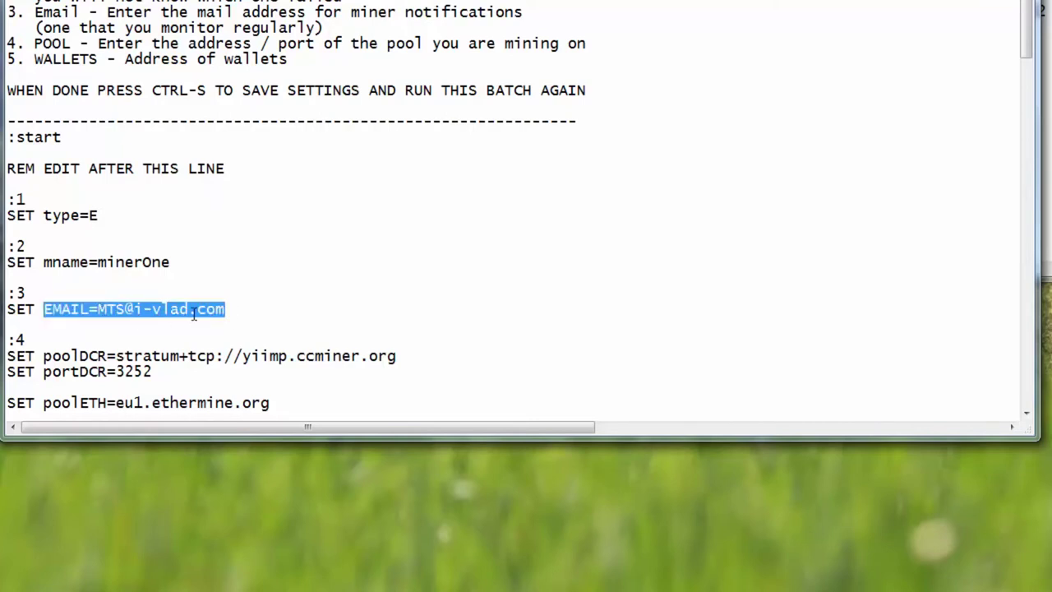
drag(235, 309, 97, 309)
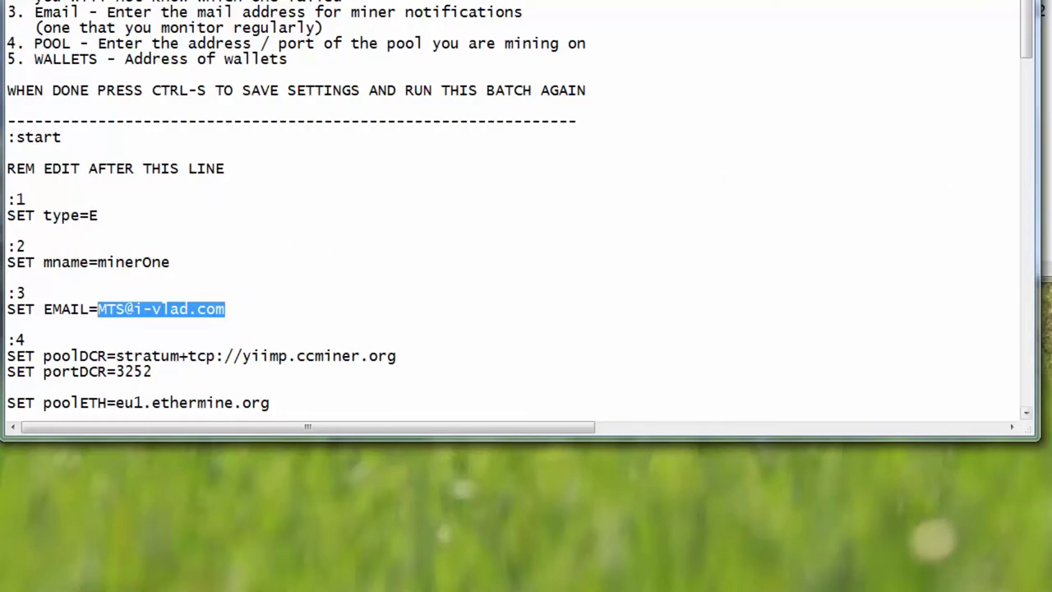
Step: Select the ETH wallet address in the wallet notes and return to GO.bat
key(alt+Tab)
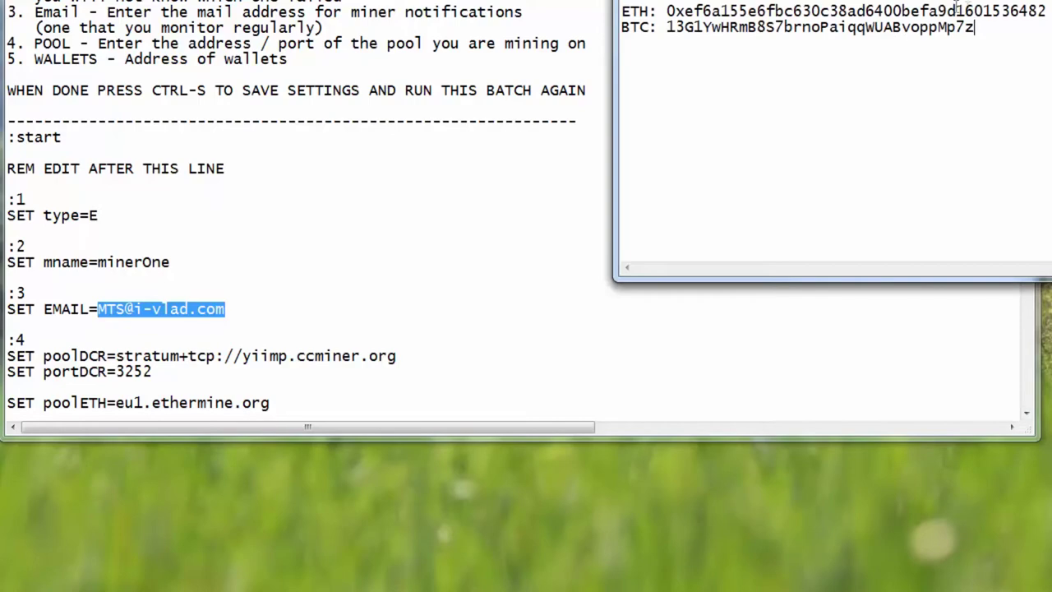
drag(667, 12, 1046, 6)
key(ctrl+c)
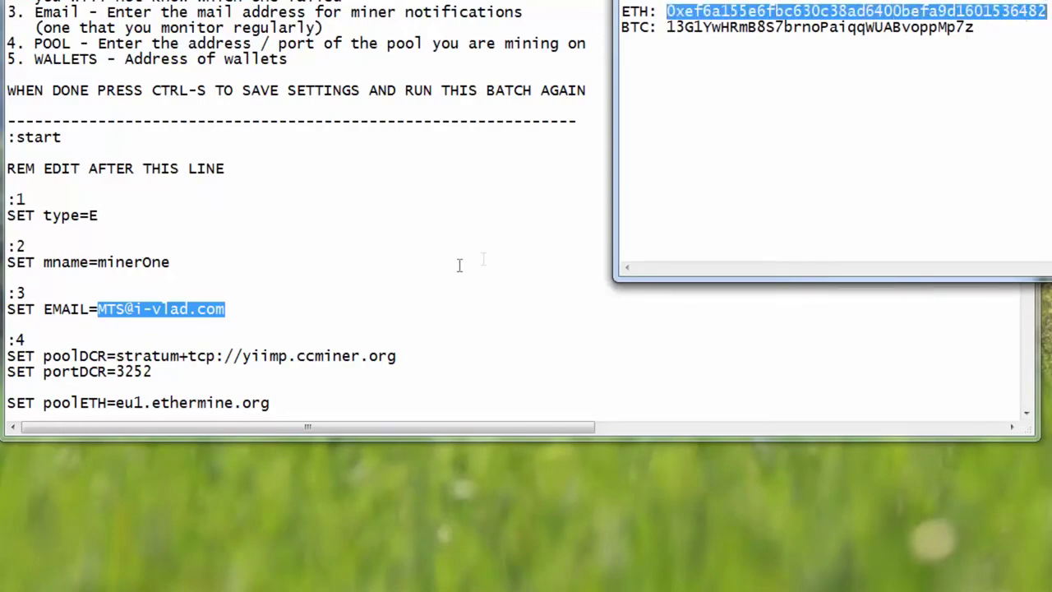
click(402, 282)
Step: Highlight the DCR pool address and its ccminer.org part to explain it
scroll(428, 261, down, 4)
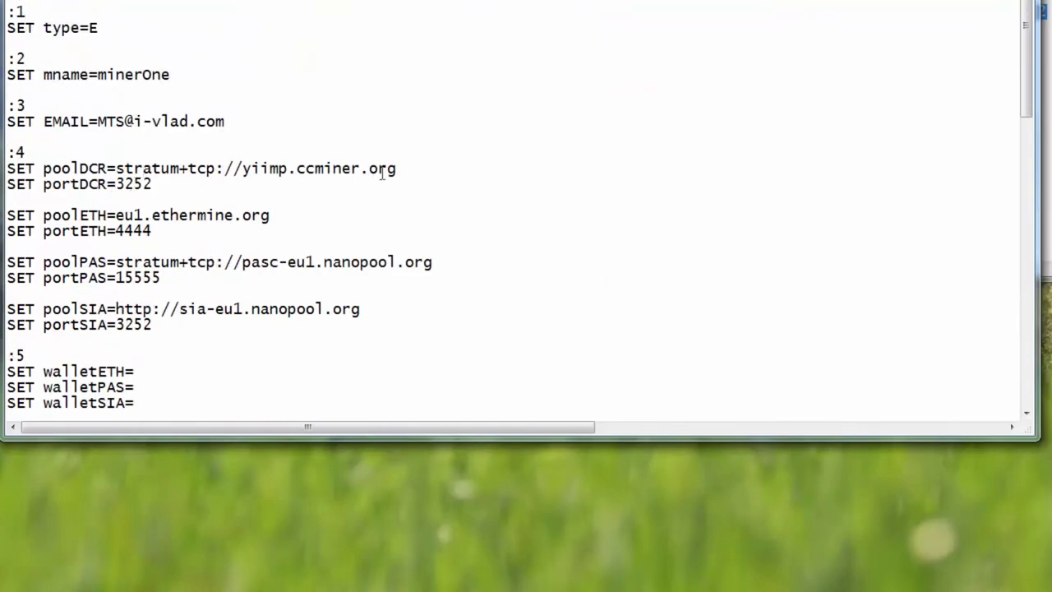
drag(398, 169, 45, 169)
drag(406, 170, 287, 168)
click(228, 215)
Step: Paste the Ethereum wallet address after SET walletETH= in the wallets section
scroll(376, 260, down, 1)
scroll(233, 296, down, 1)
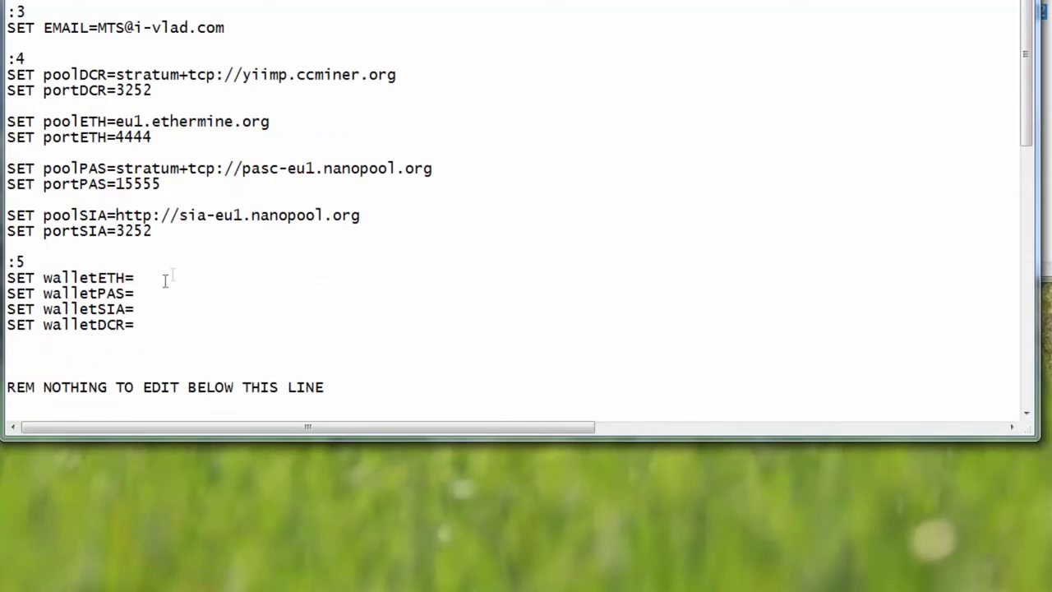
scroll(169, 278, down, 1)
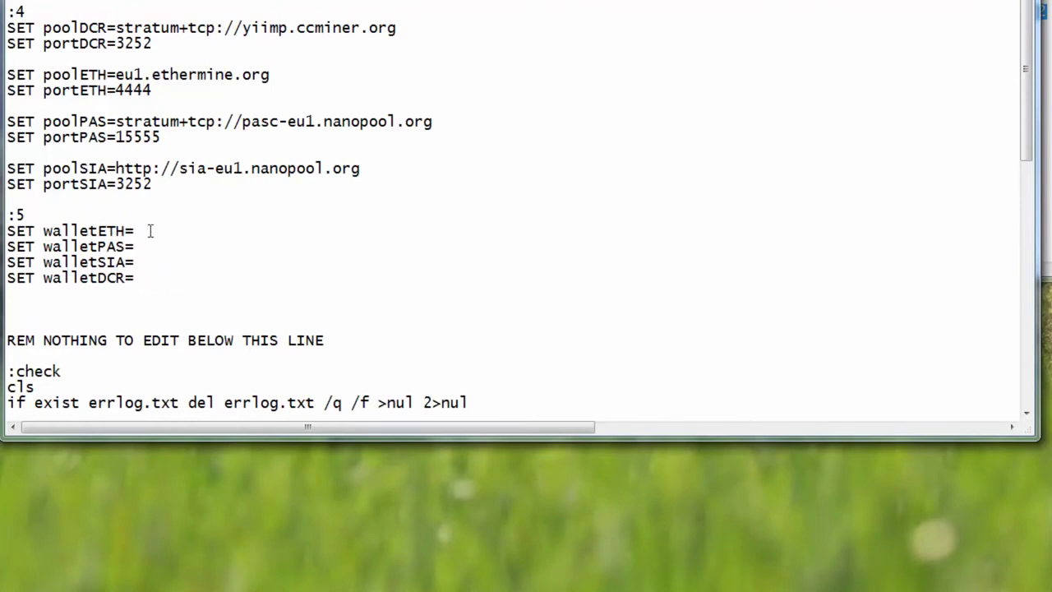
key(ctrl+v)
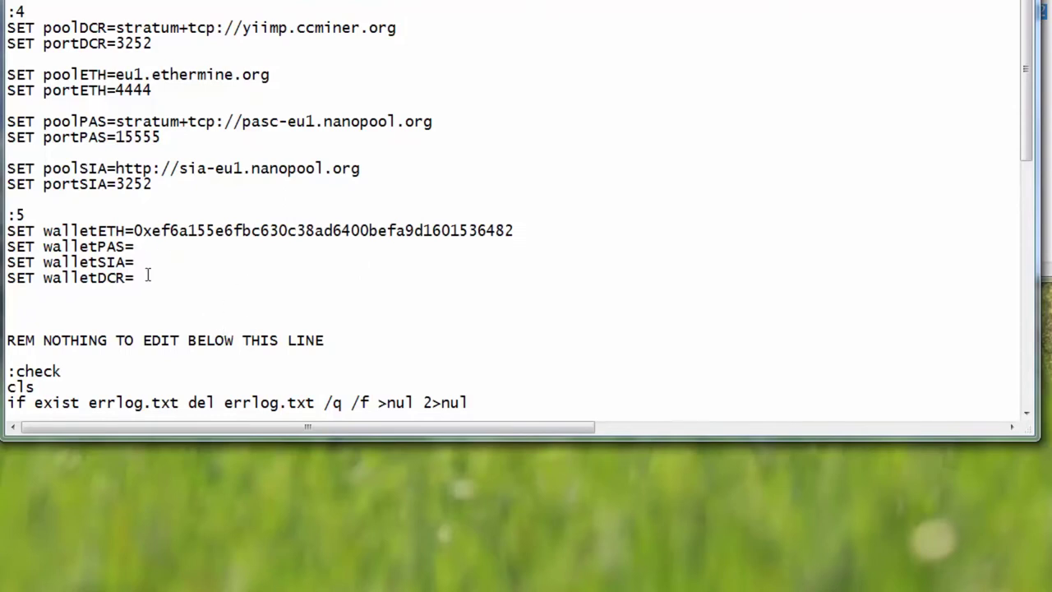
Step: Highlight the unused PAS, SIA and DCR wallet lines
drag(135, 278, 6, 247)
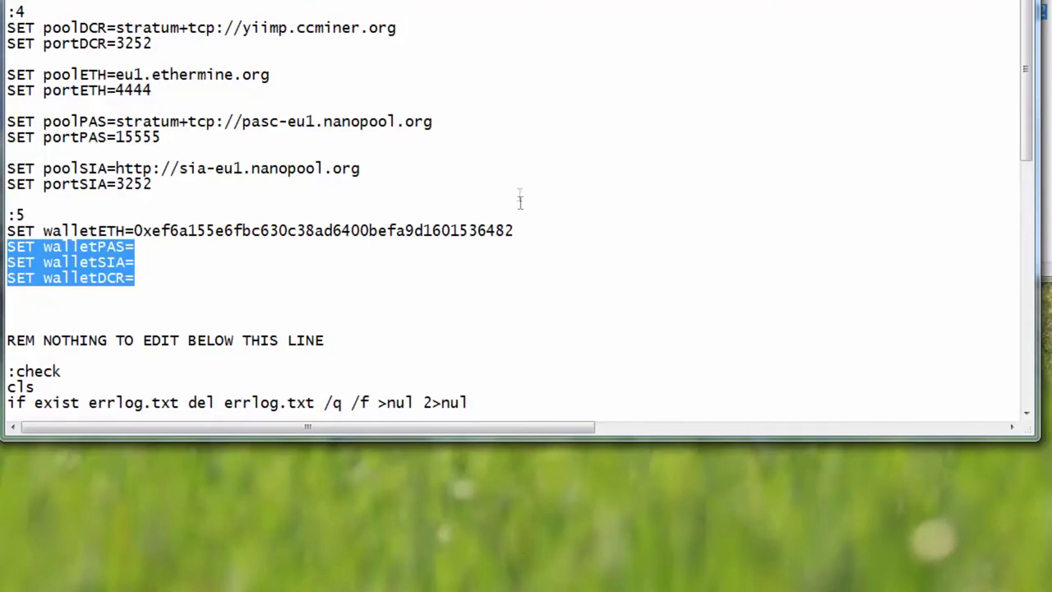
click(167, 297)
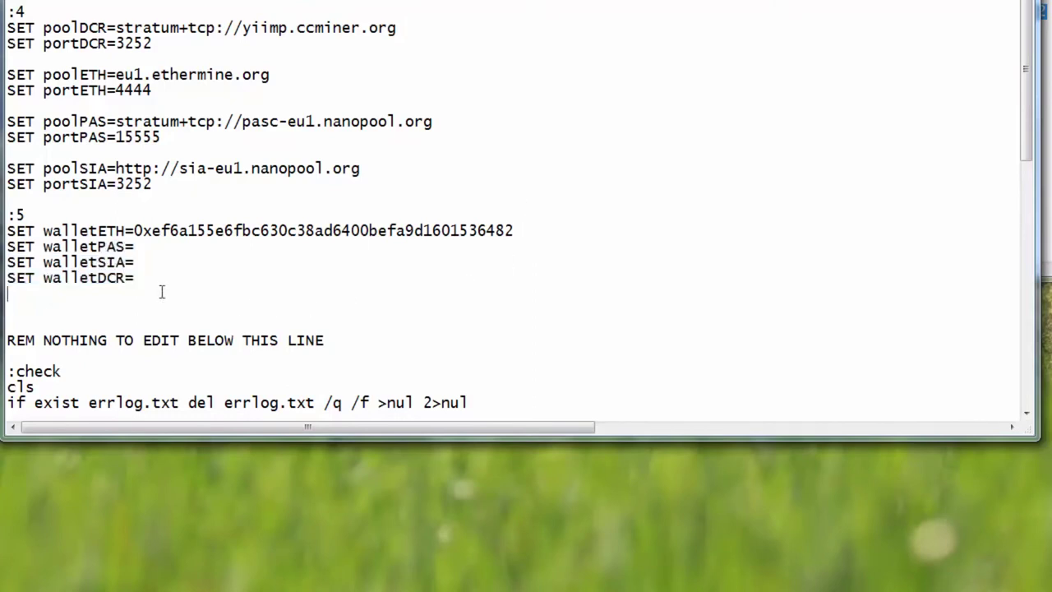
drag(135, 279, 6, 247)
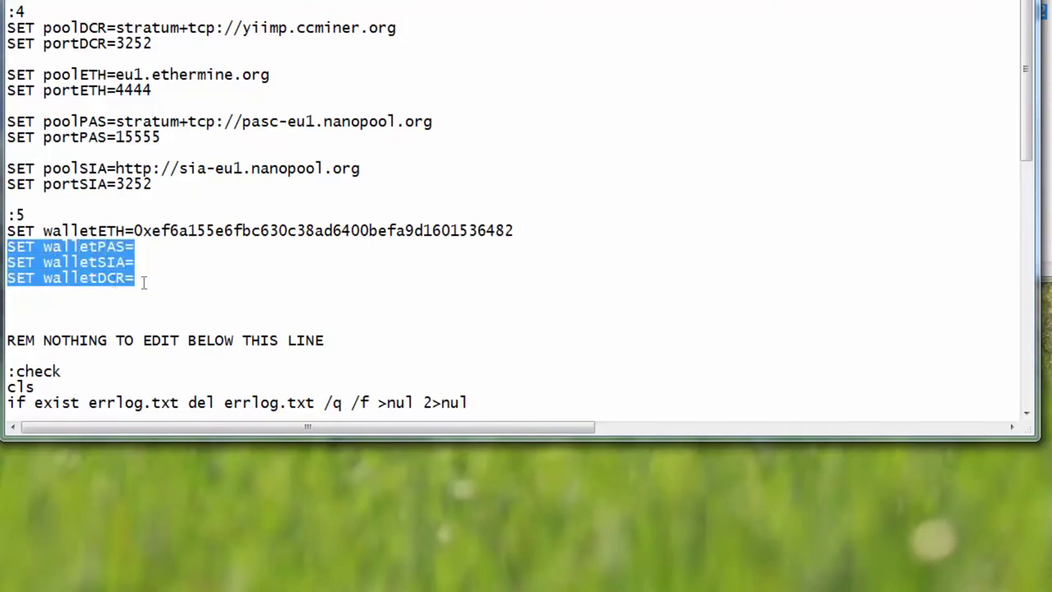
click(170, 303)
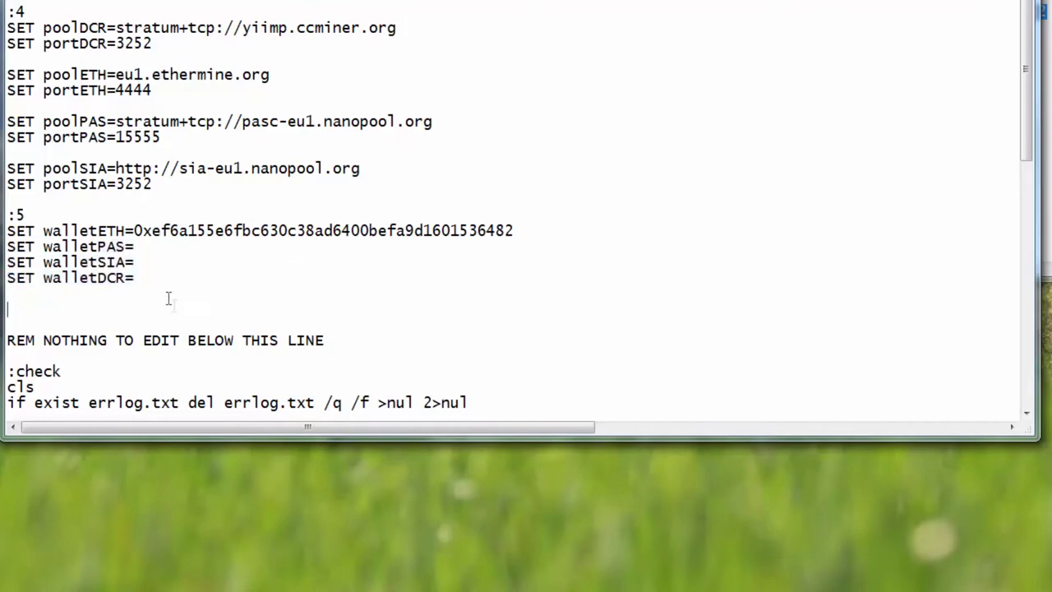
drag(144, 278, 7, 247)
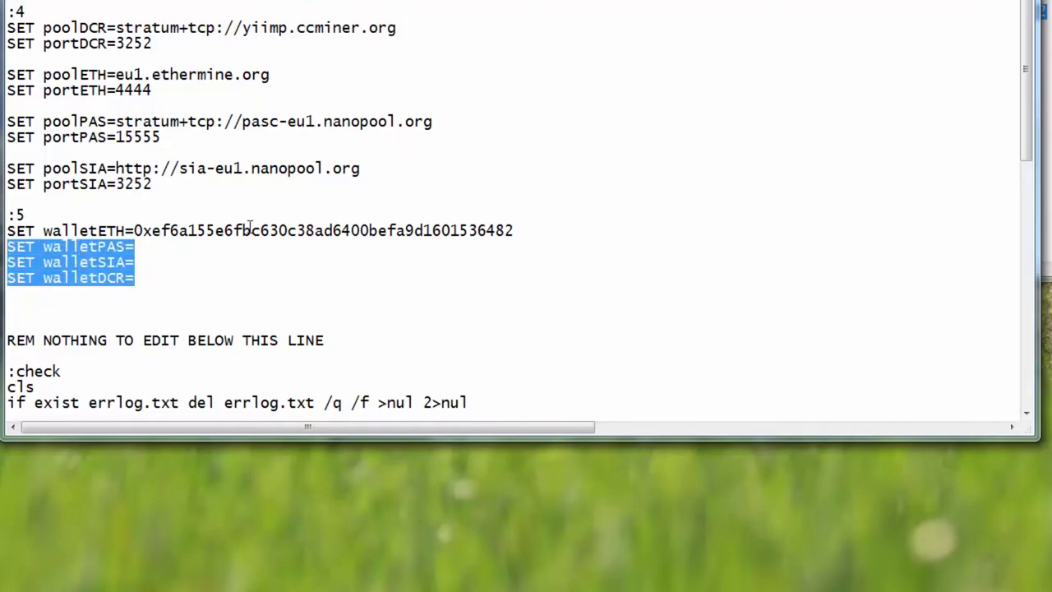
Step: Highlight the ETH_PAS section through the final exit at the end of the file
scroll(300, 285, down, 5)
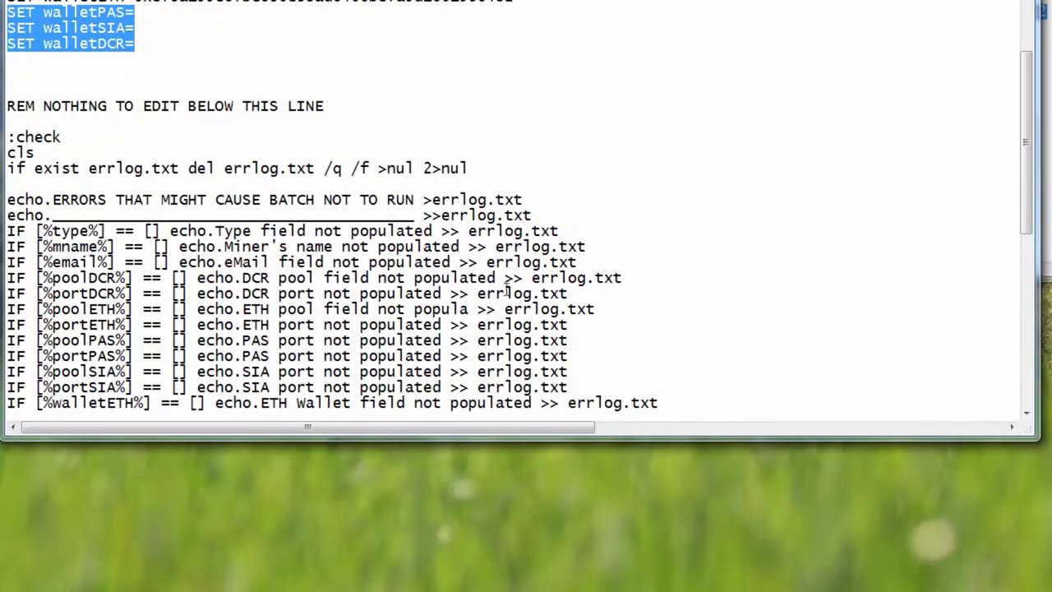
scroll(518, 263, down, 12)
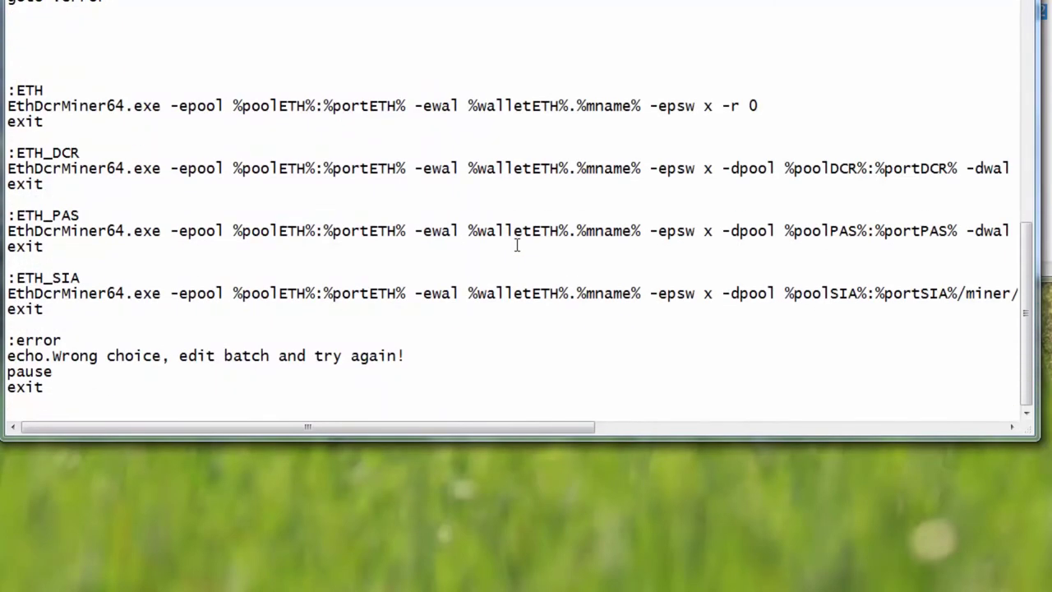
drag(134, 382, 6, 231)
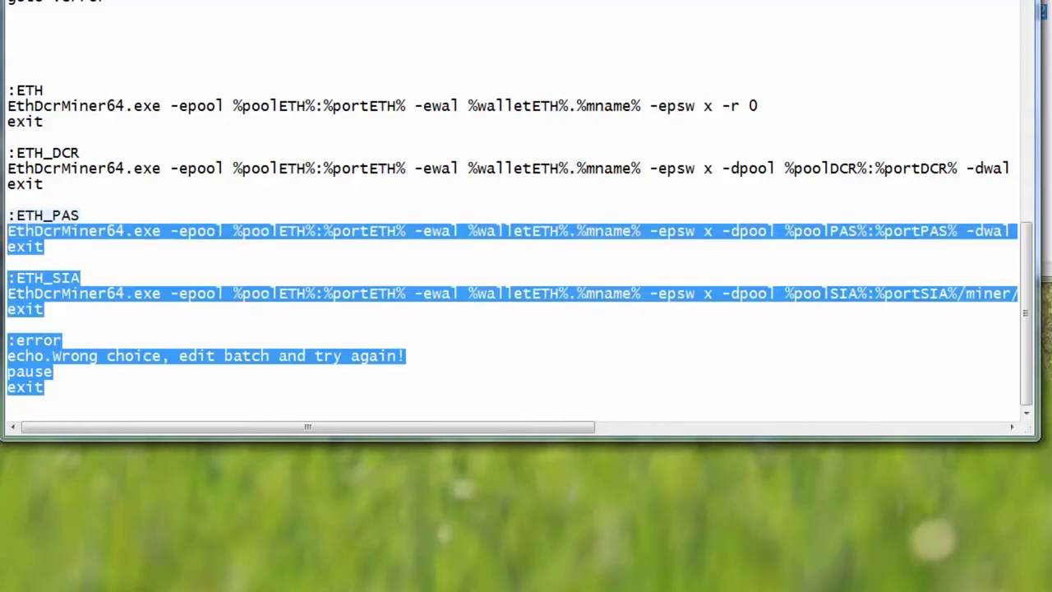
click(8, 43)
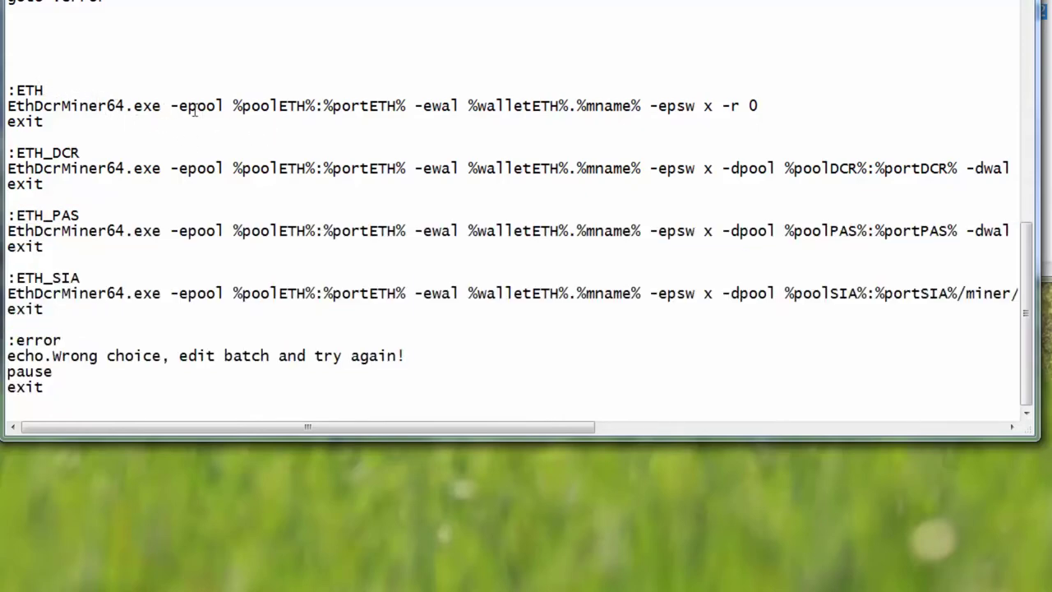
Step: Highlight the reminder to save and rerun the batch, then bring up GO.bat's desktop context menu
scroll(223, 122, up, 13)
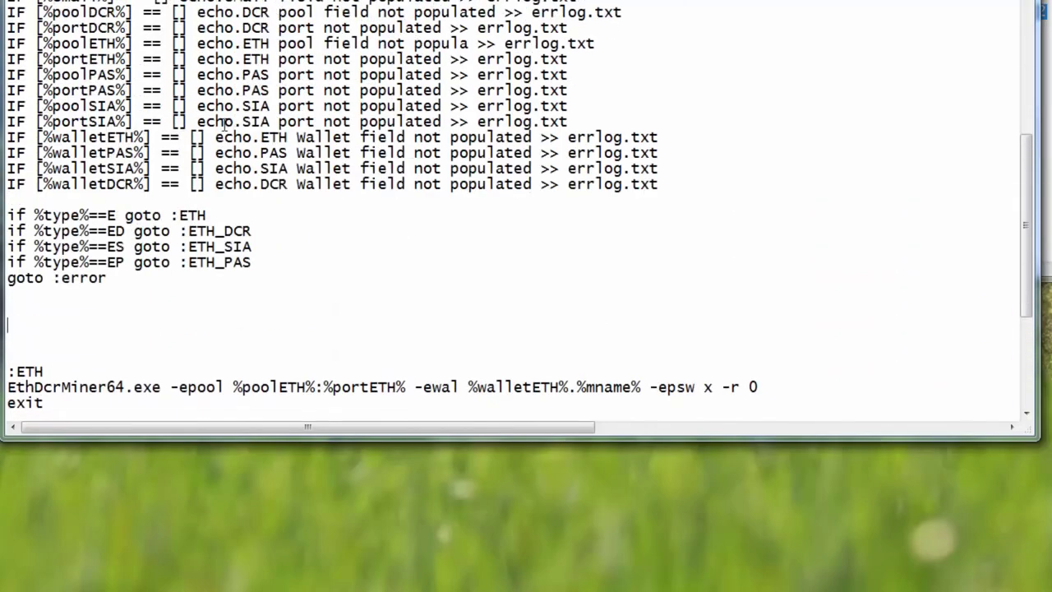
scroll(243, 138, up, 12)
scroll(176, 237, down, 2)
scroll(176, 238, up, 1)
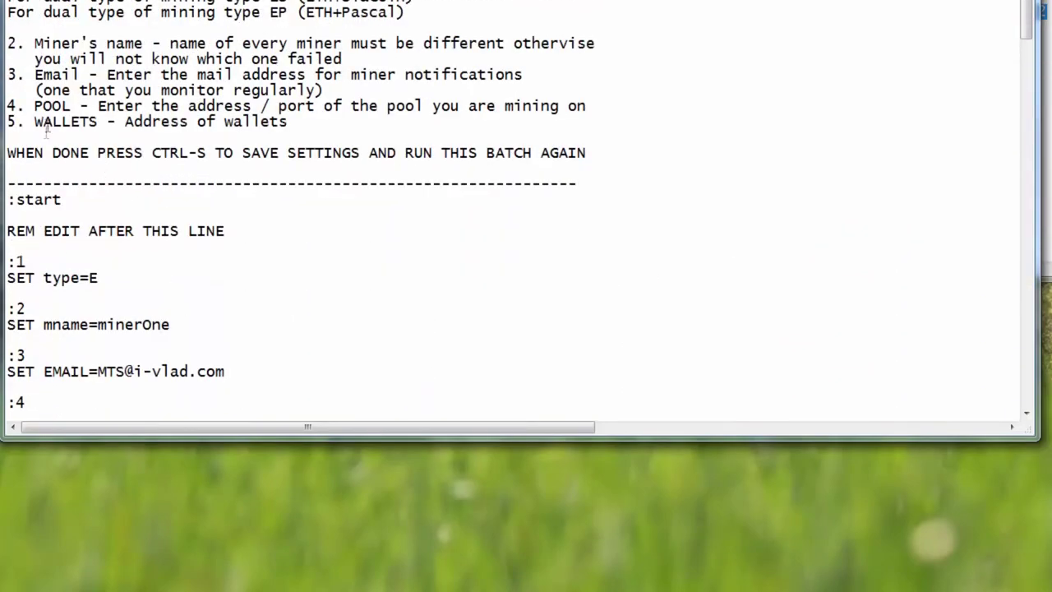
drag(17, 153, 549, 154)
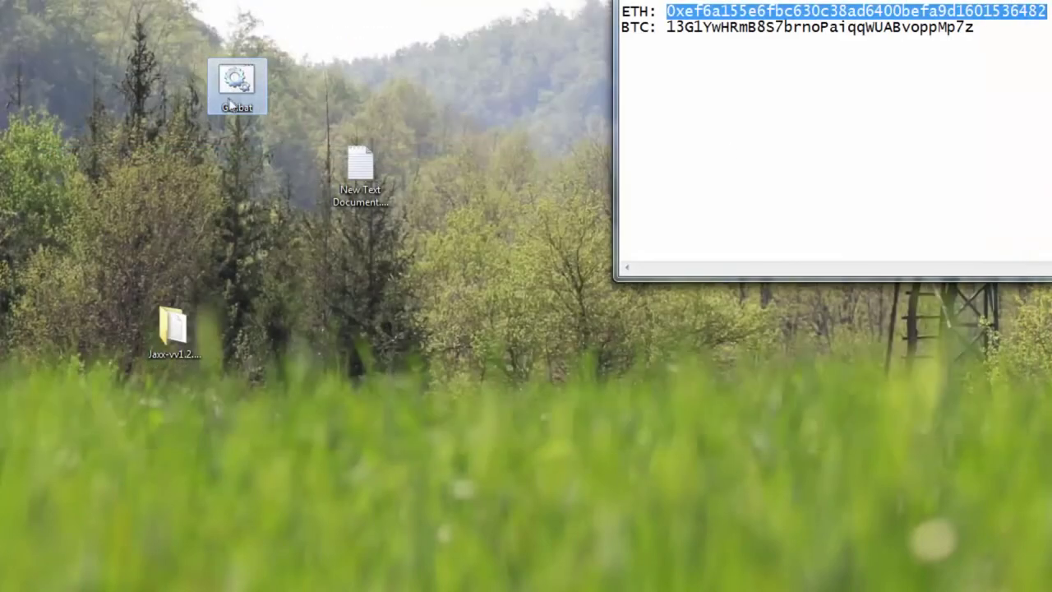
right_click(227, 99)
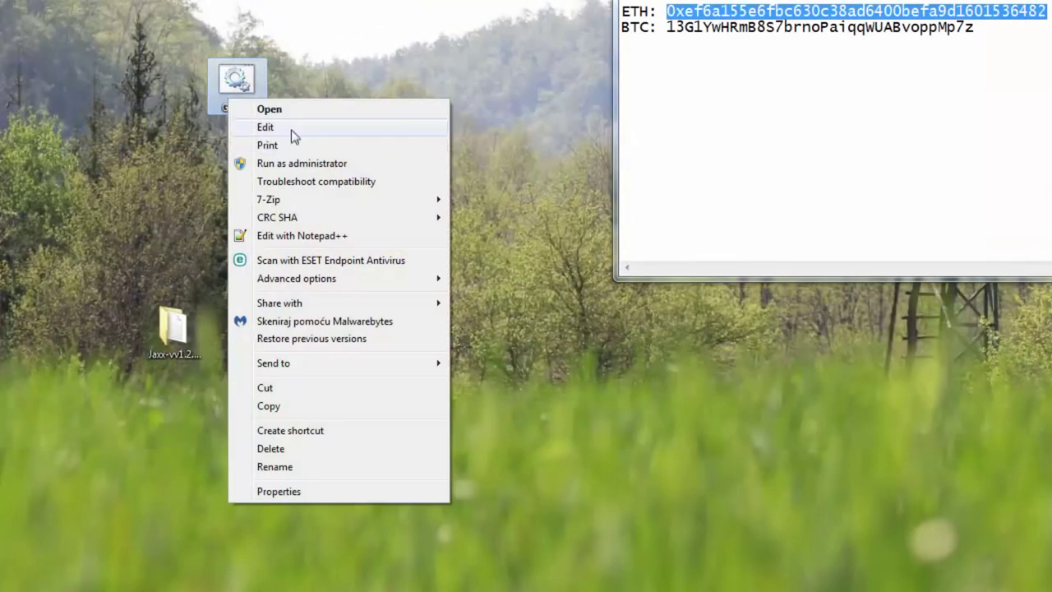
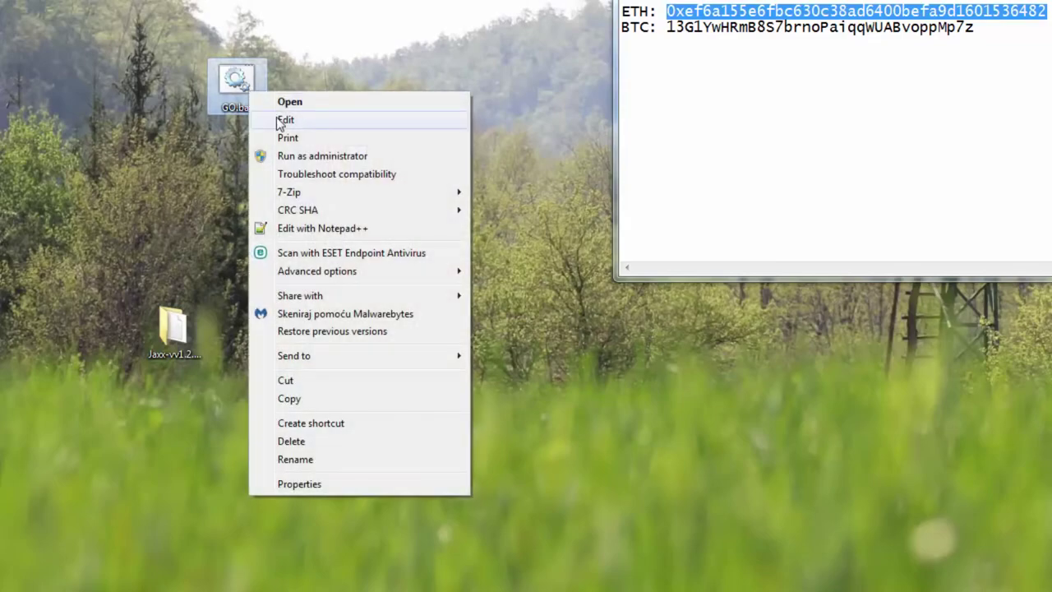
click(284, 119)
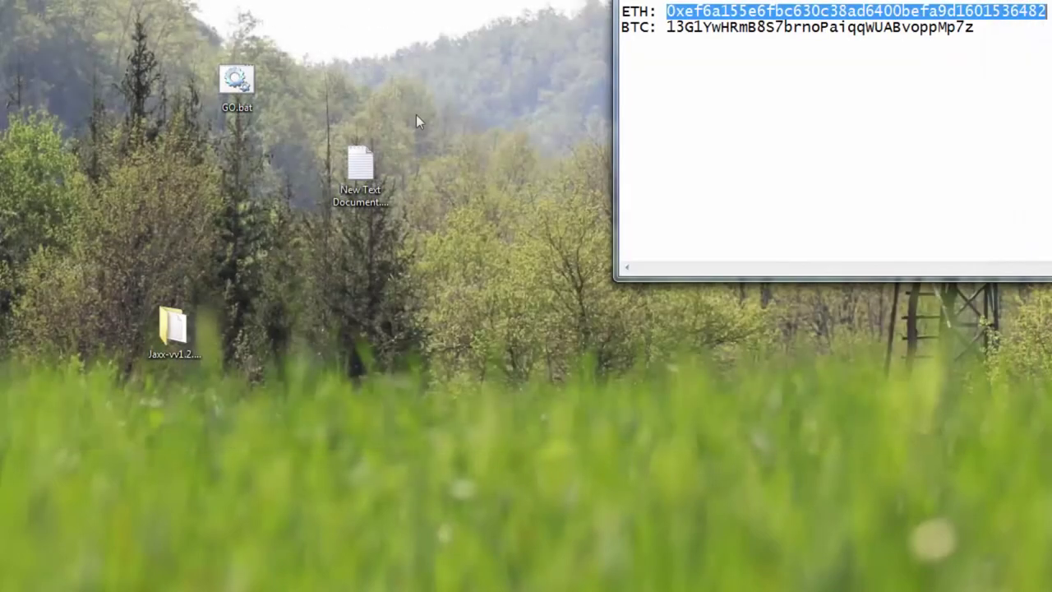
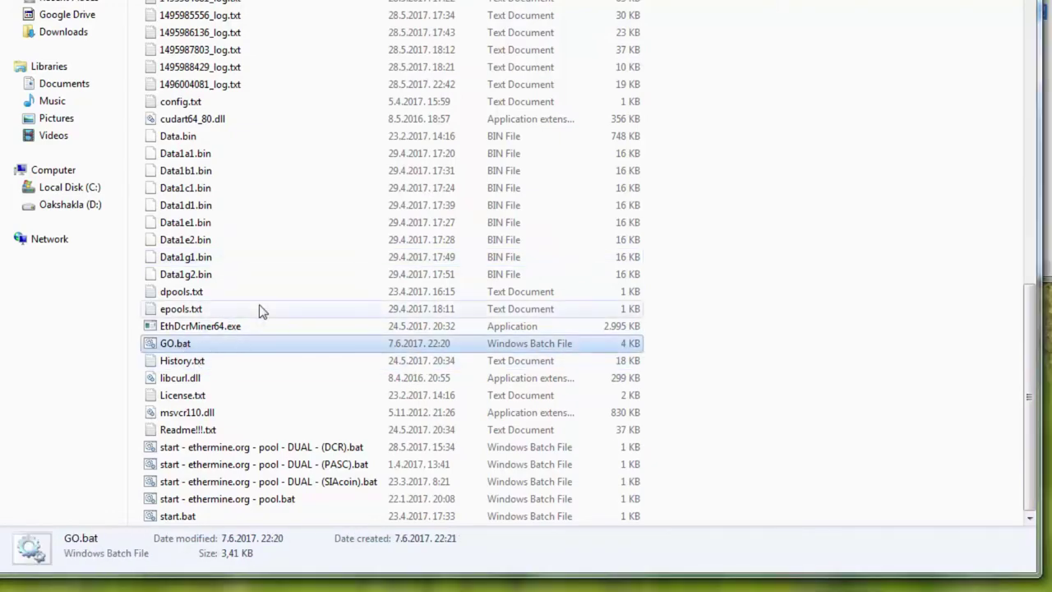
Step: Open GO.bat in Notepad from its context menu and scroll through its settings
right_click(185, 346)
click(230, 364)
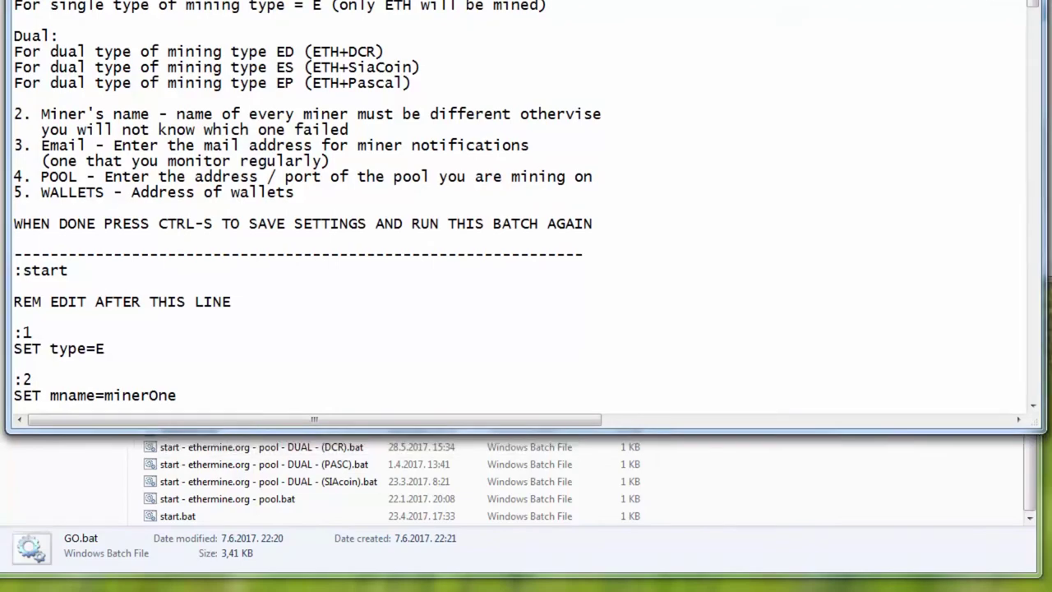
scroll(279, 5, down, 3)
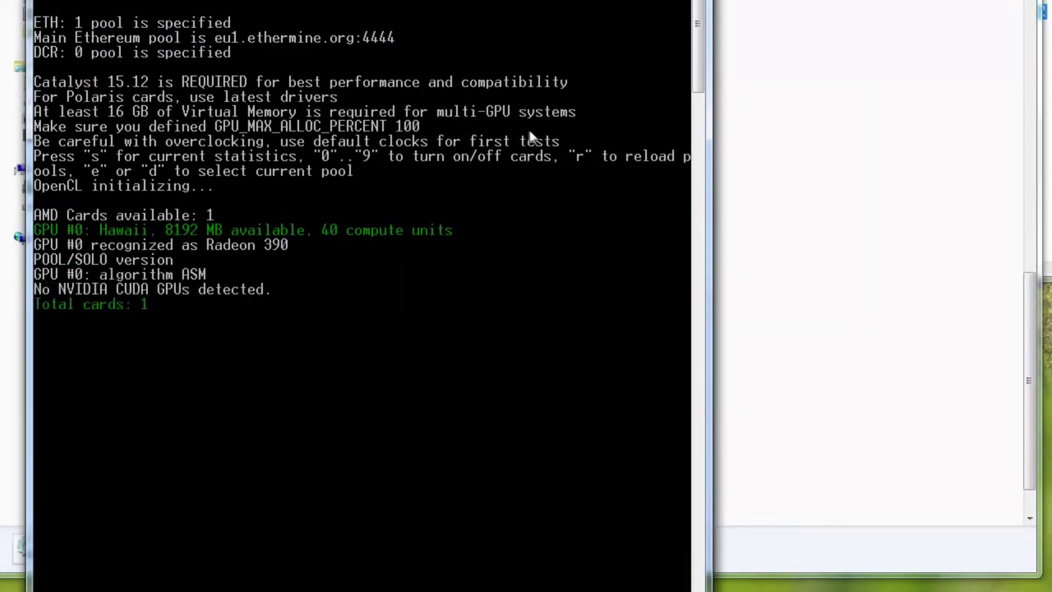
Step: Reposition and shorten the miner console until a share is accepted, then close it
drag(405, 0, 427, 0)
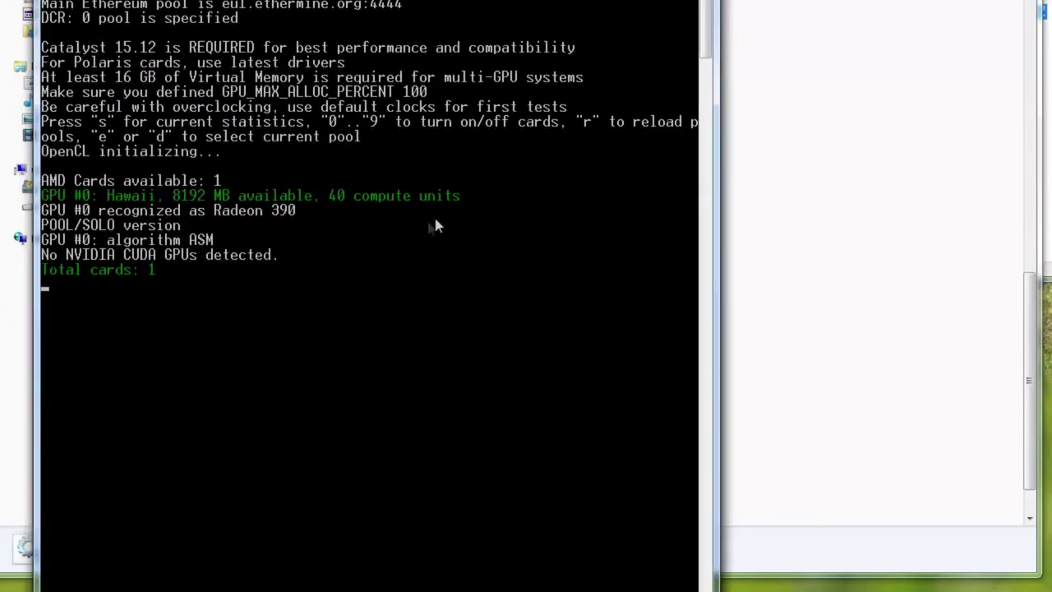
drag(428, 0, 449, 0)
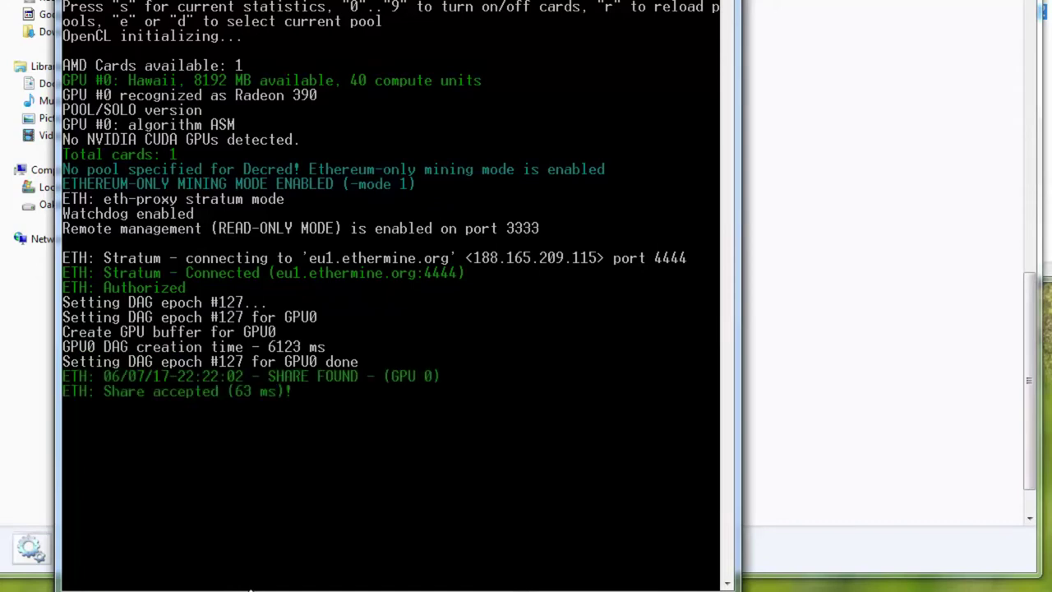
drag(263, 589, 263, 566)
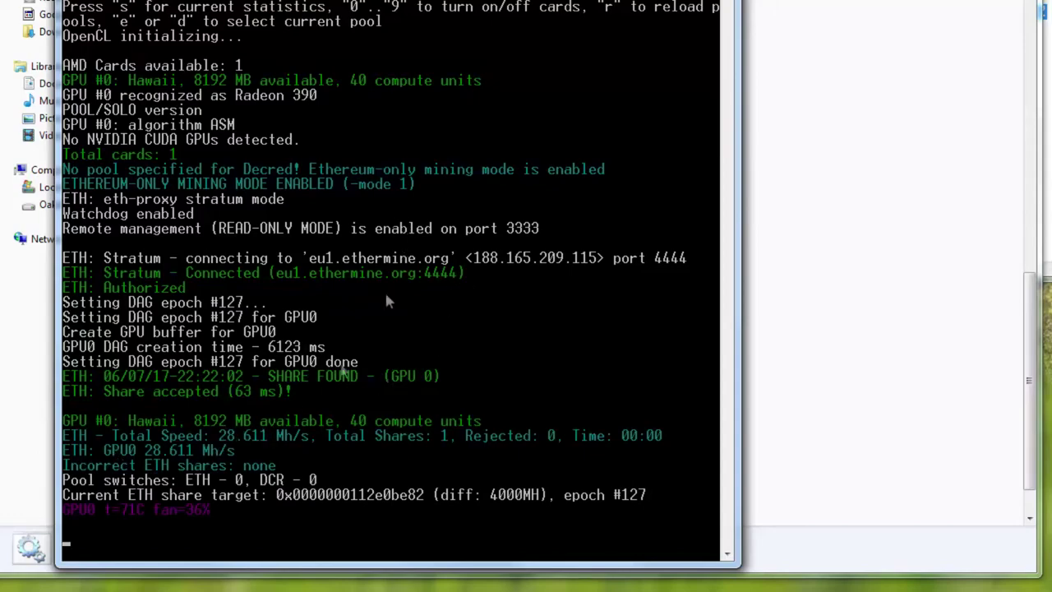
key(alt+F4)
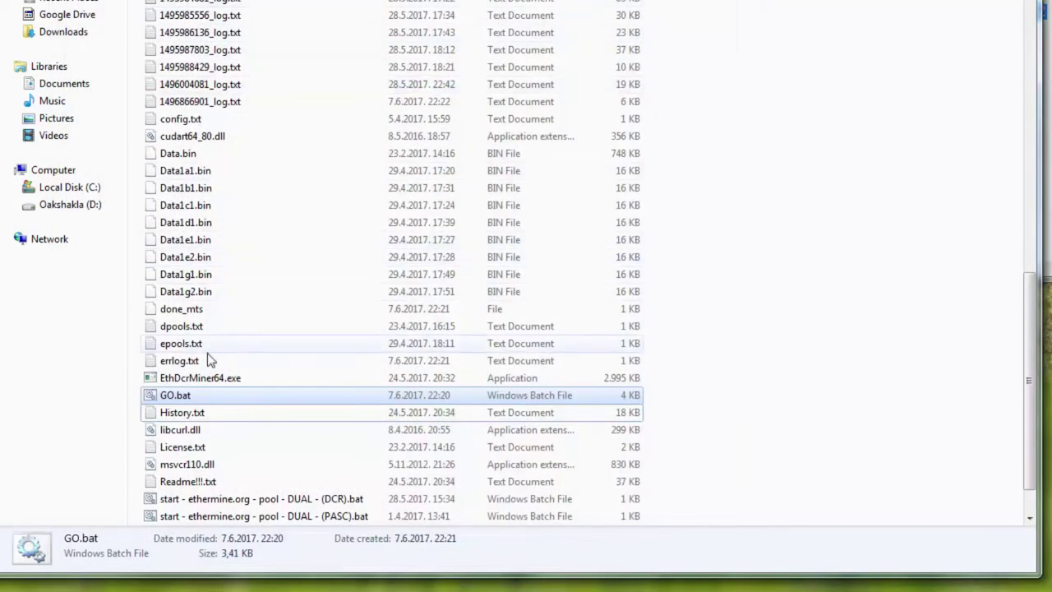
Step: Rerun GO.bat, close its console, and select done_mts in the file list
key(Return)
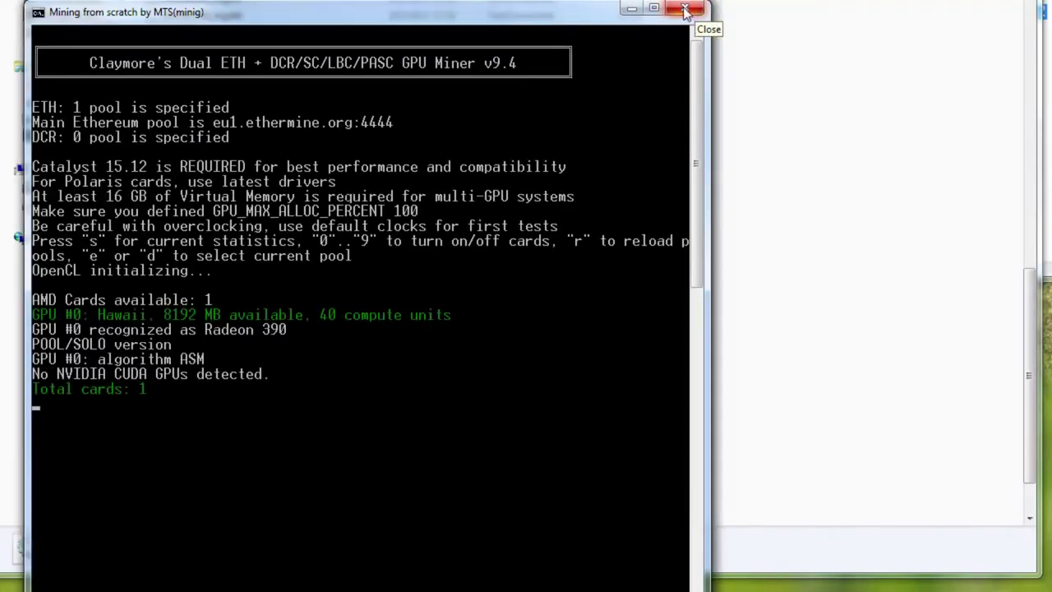
click(684, 12)
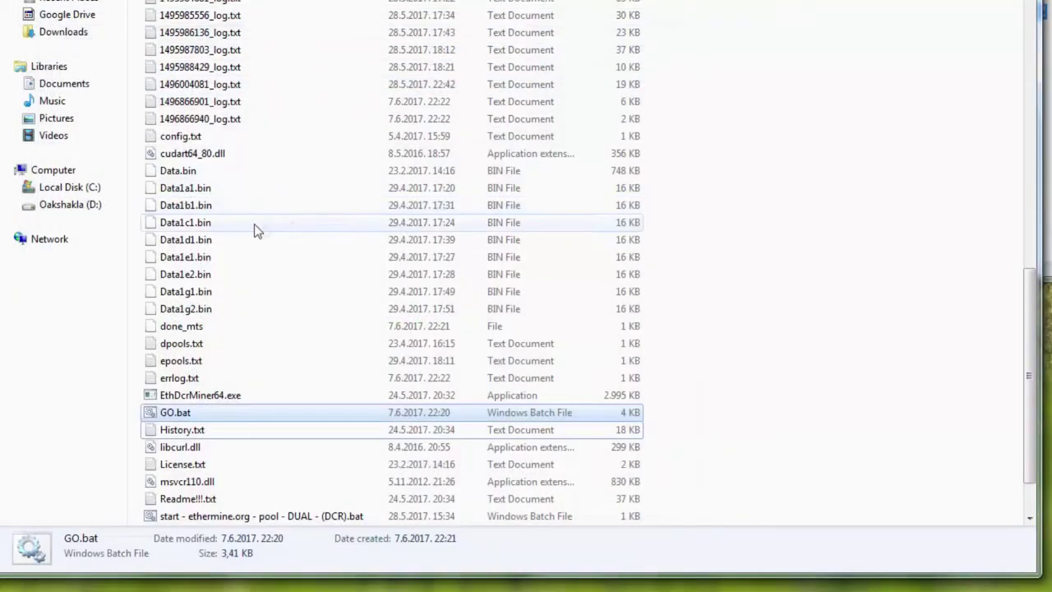
click(254, 224)
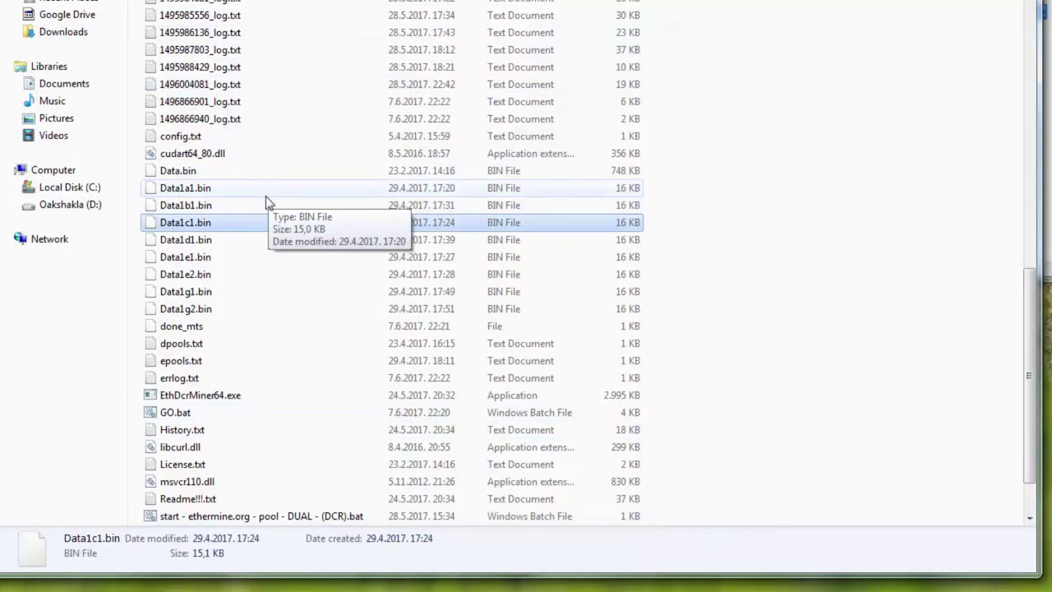
key(Down)
key(Down)
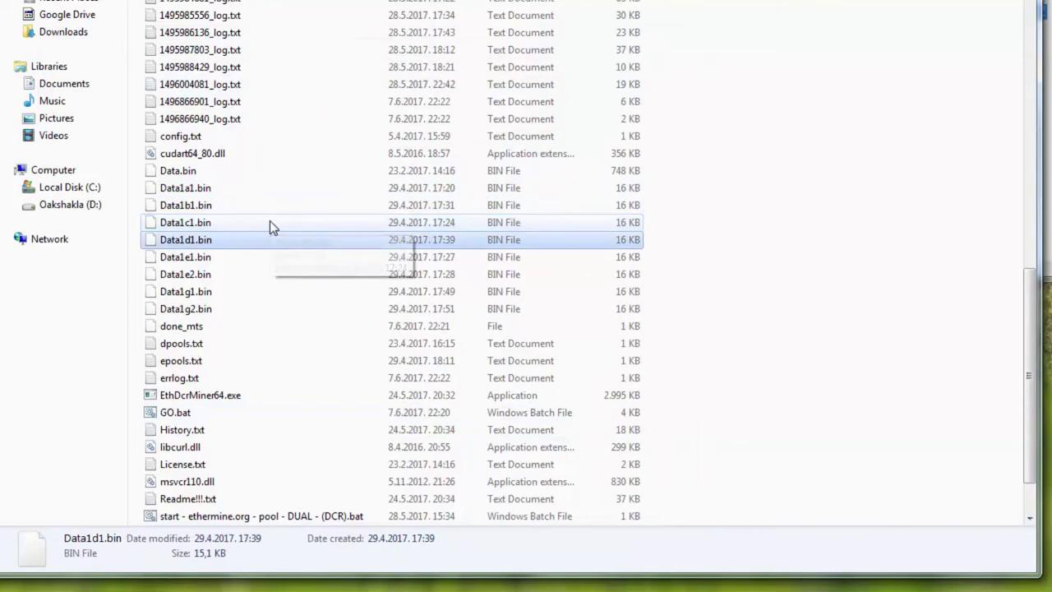
key(Down)
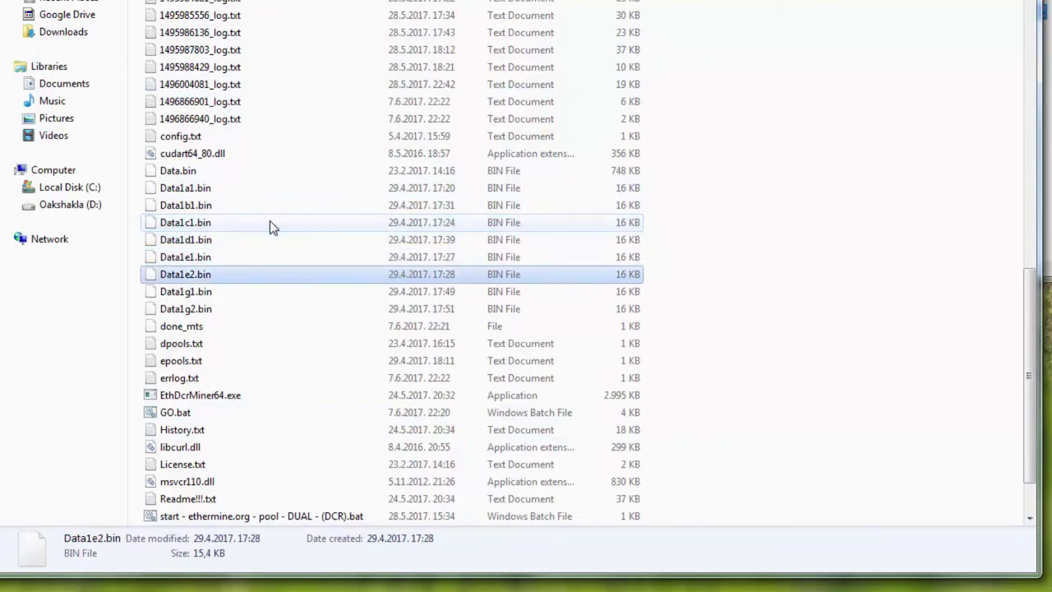
key(Down)
key(Down)
key(Down)
key(Down)
key(Up)
Step: Delete done_mts to the Recycle Bin, rerun GO.bat, and close the Notepad window it opens
key(Delete)
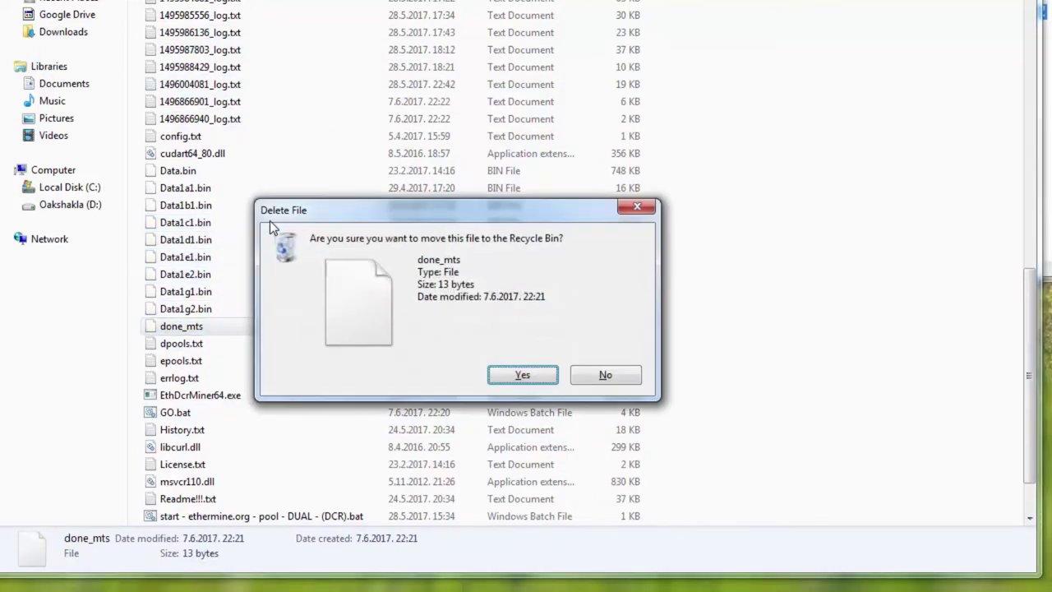
key(Return)
double_click(263, 394)
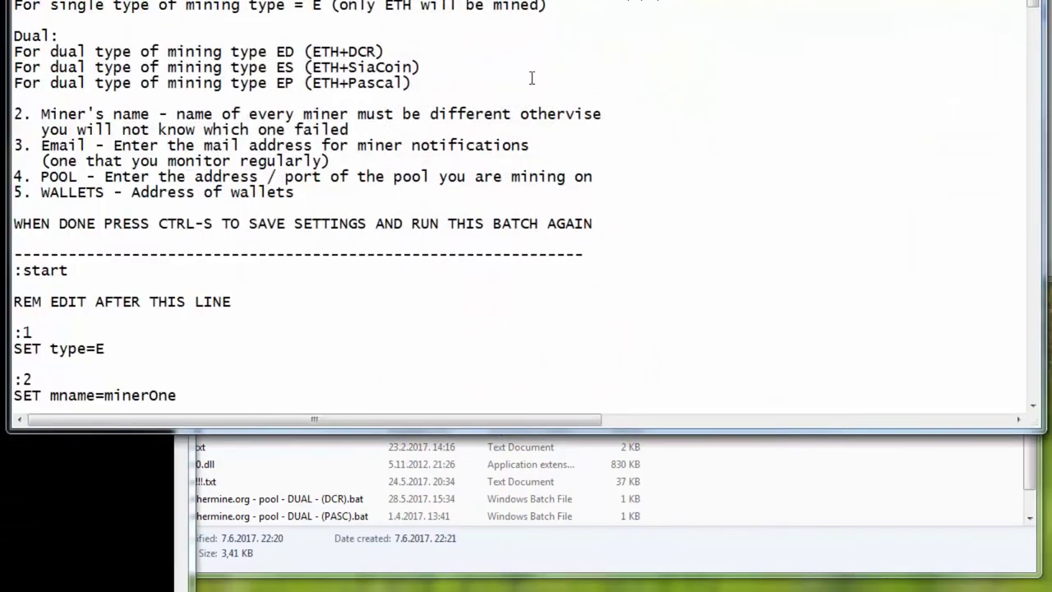
key(alt+F4)
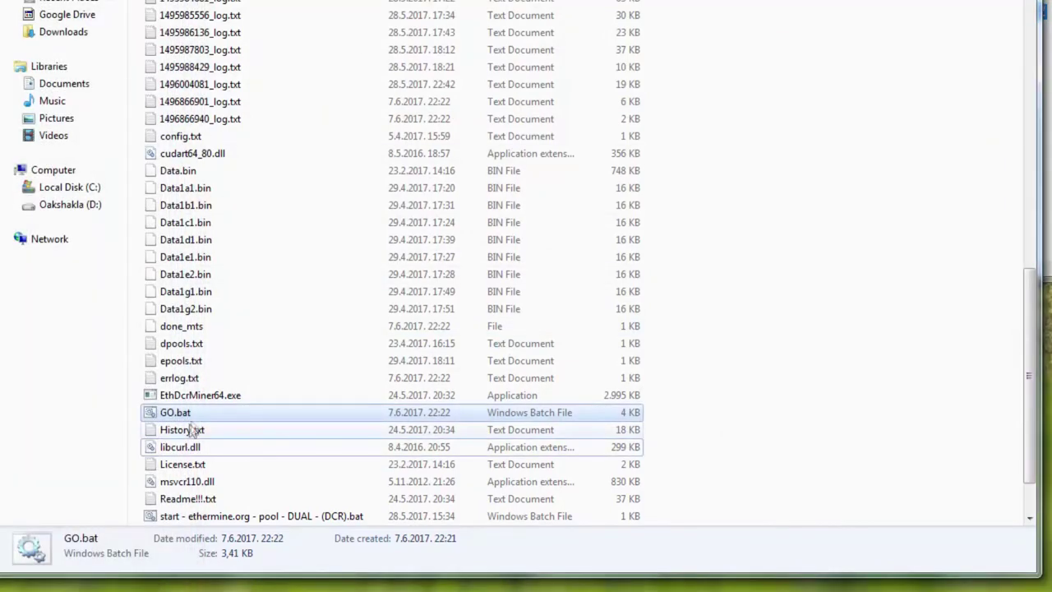
Step: Open GO.bat for editing from its context menu, then close it
right_click(192, 410)
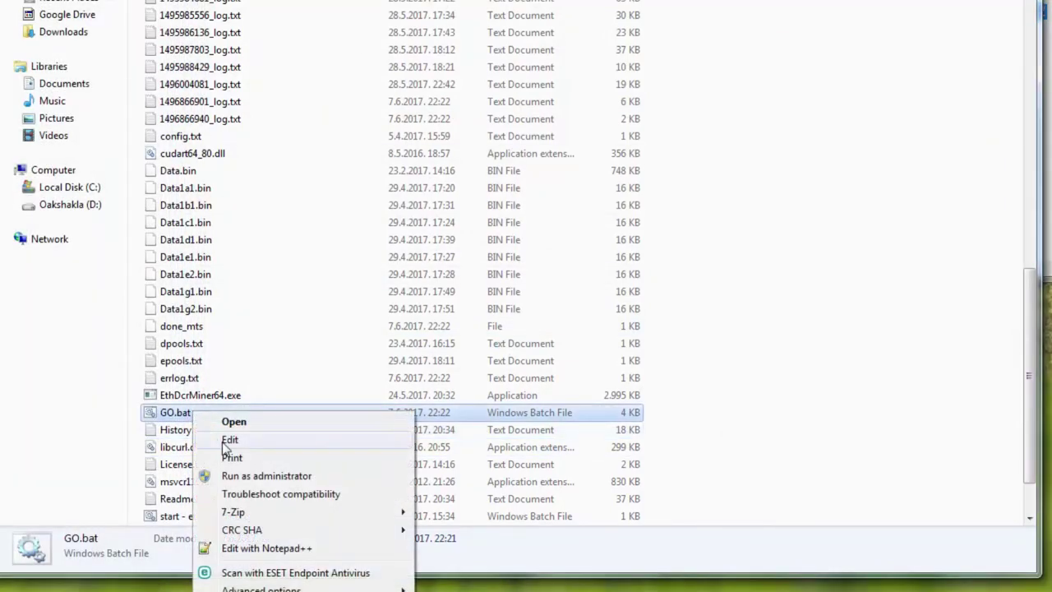
click(230, 441)
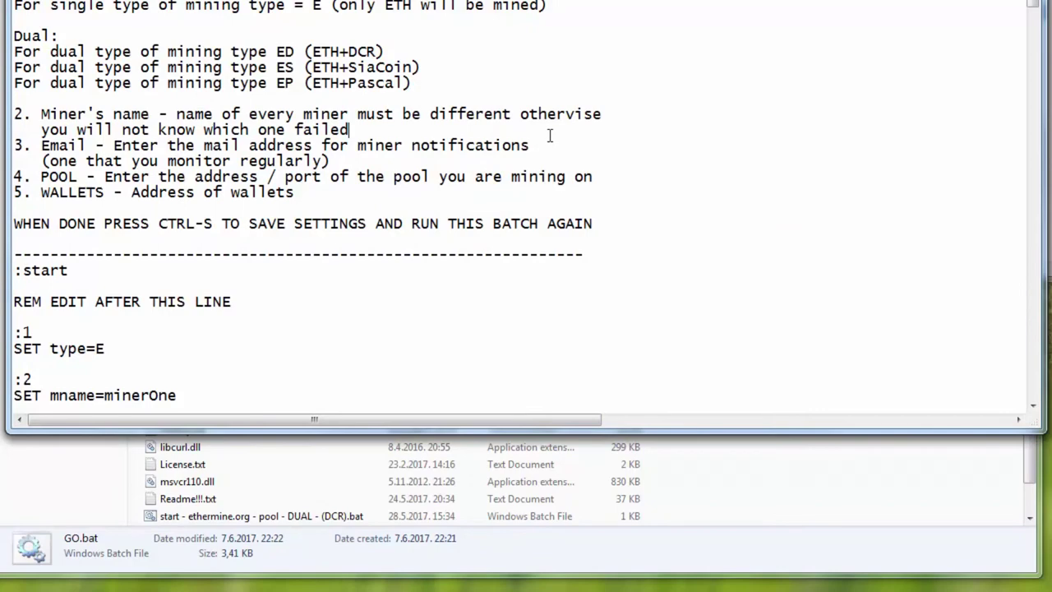
key(alt+F4)
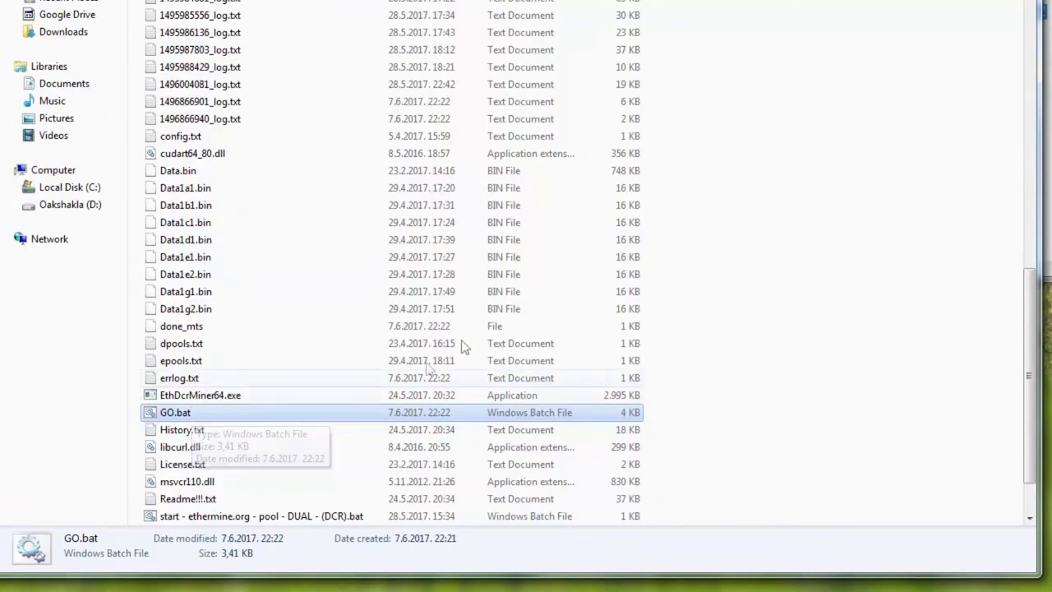
Step: Reopen GO.bat and select the empty walletPAS, walletSIA and walletDCR lines and the nanopool.org pool text
right_click(162, 419)
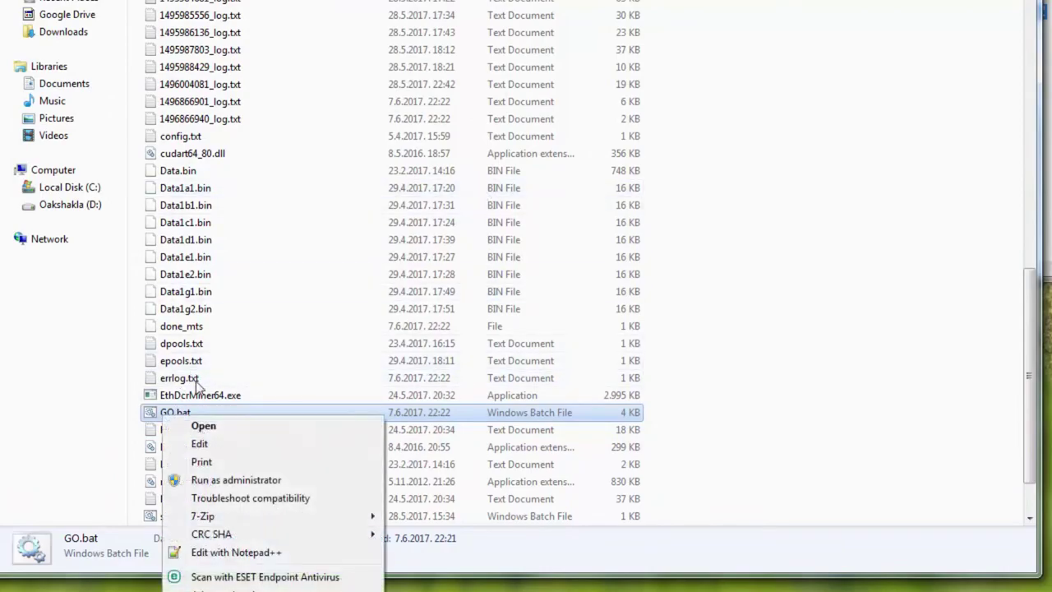
click(198, 442)
scroll(367, 220, down, 20)
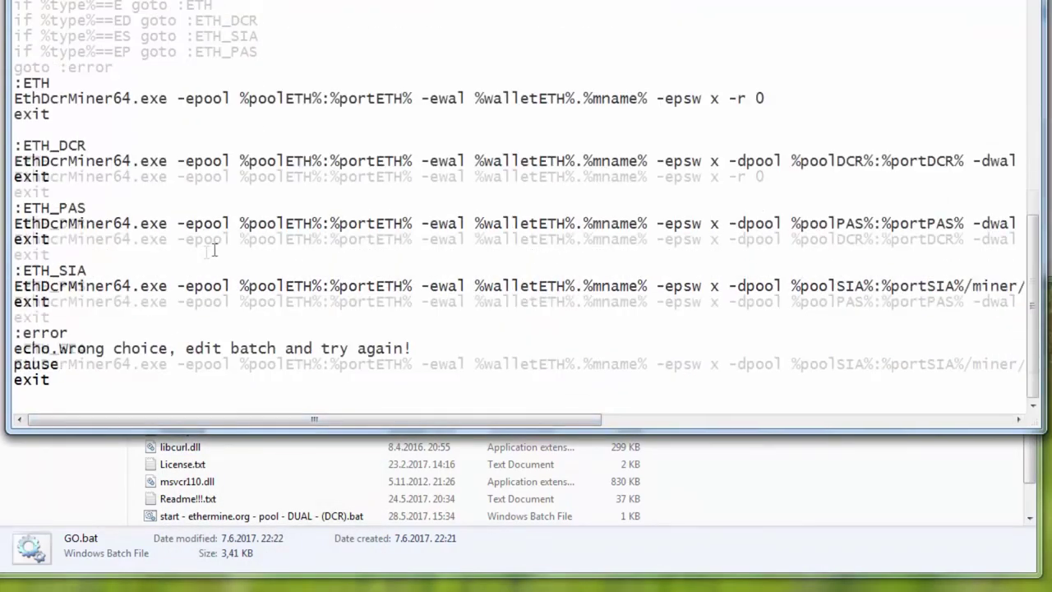
scroll(247, 226, up, 12)
scroll(241, 227, up, 7)
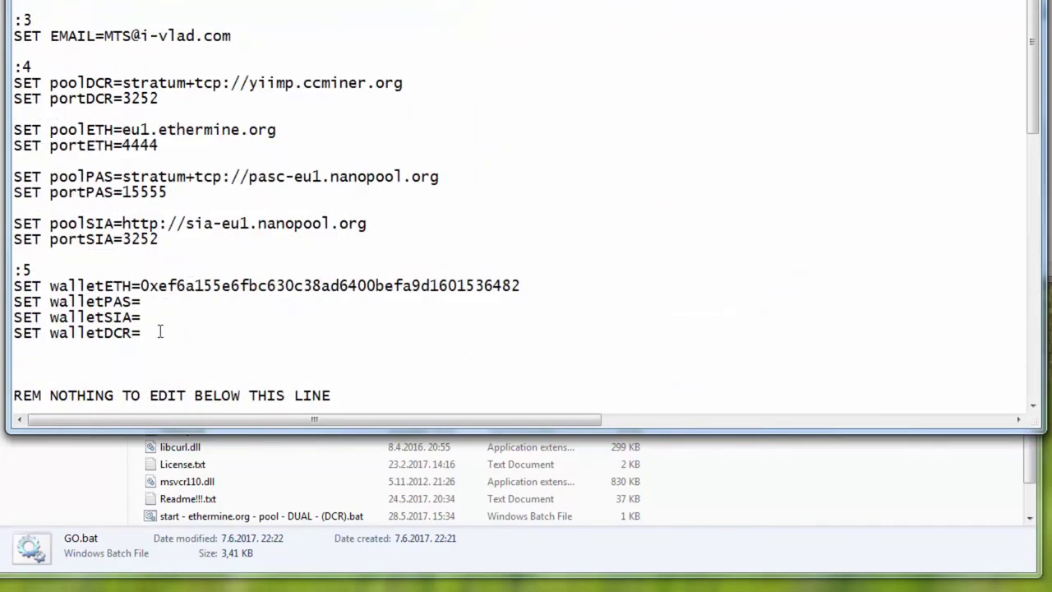
drag(161, 332, 13, 302)
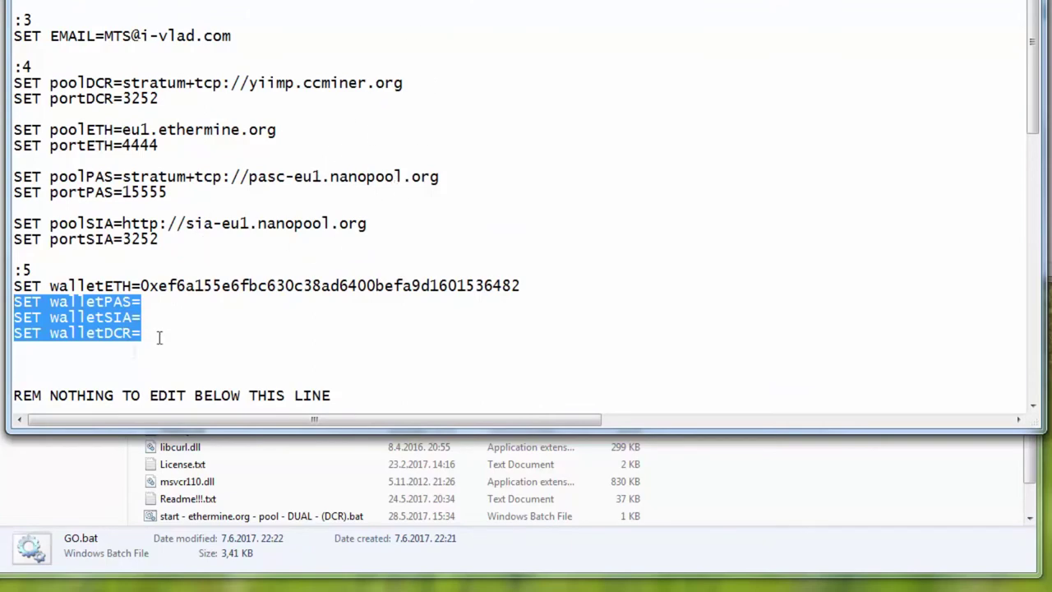
click(156, 304)
drag(330, 177, 439, 176)
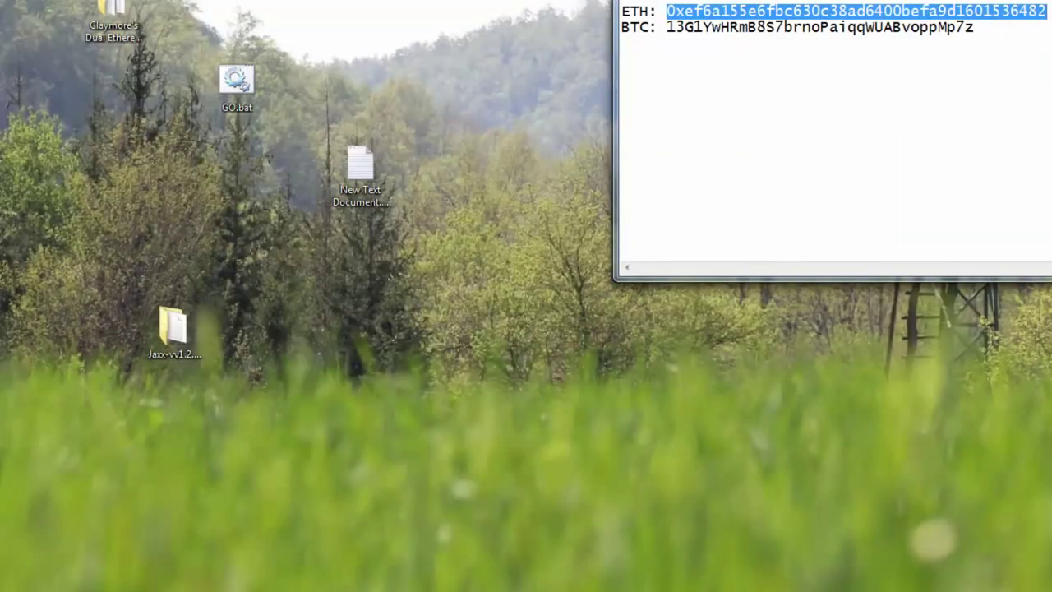
Step: Start creating a Poloniex account and begin filling in the signup form's first name
drag(921, 27, 930, 27)
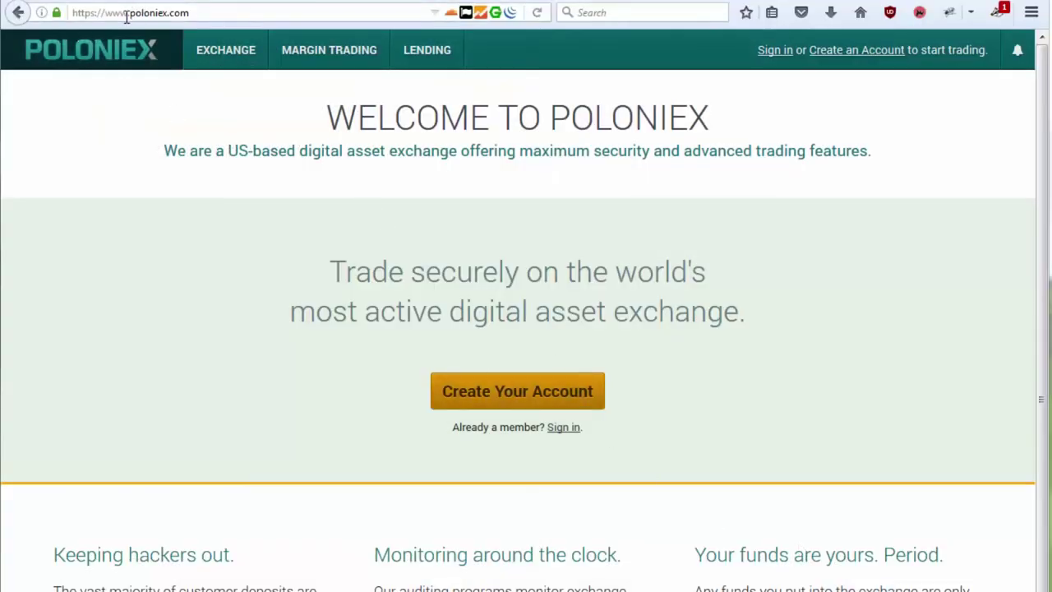
click(493, 393)
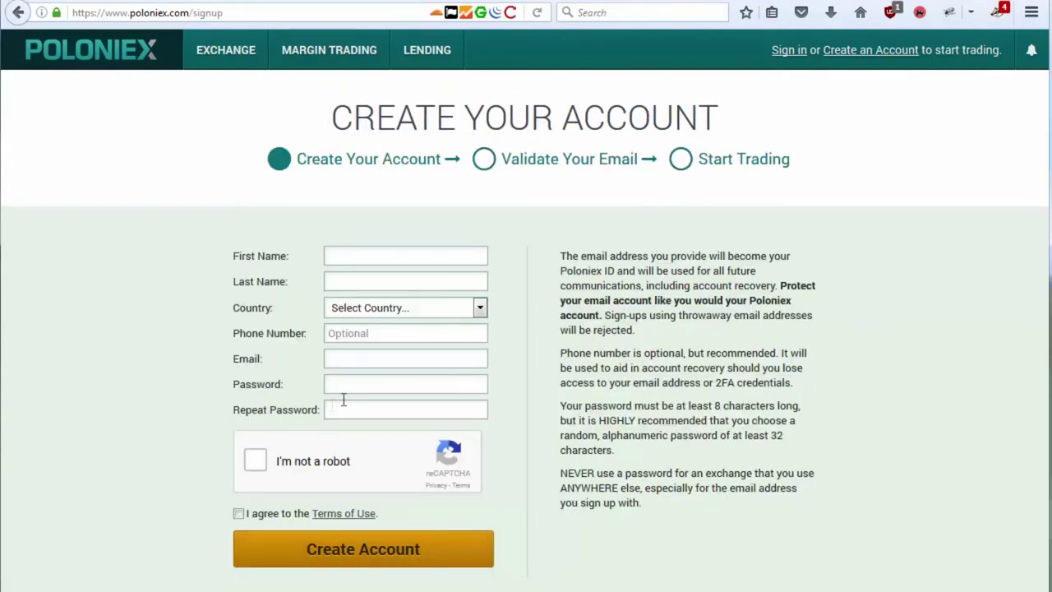
click(356, 262)
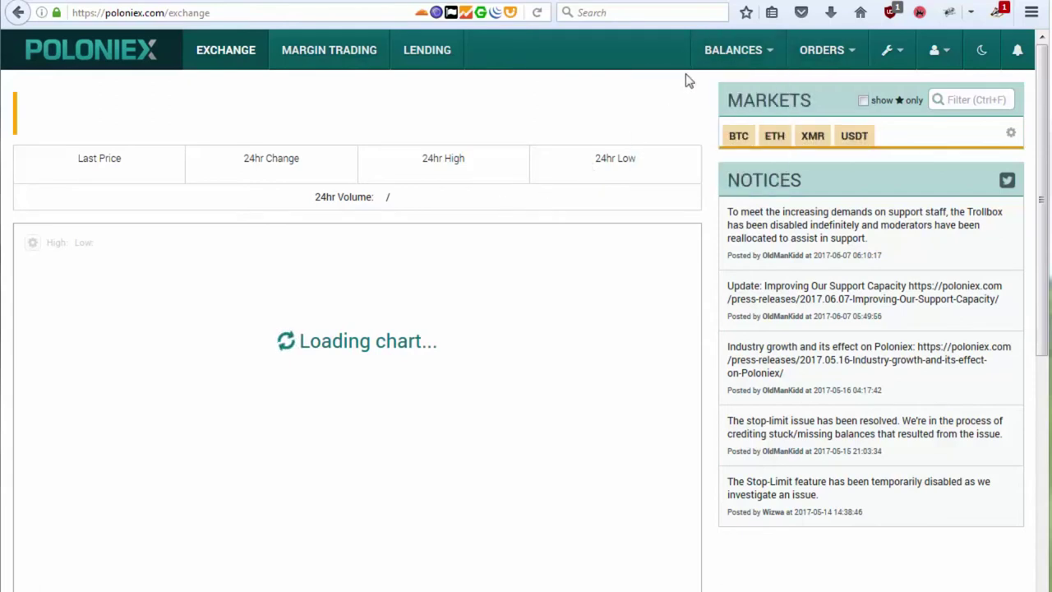
Step: Go to Poloniex's Deposits & Withdrawals page and review the $1,408.80 USD holdings list
mouse_move(713, 55)
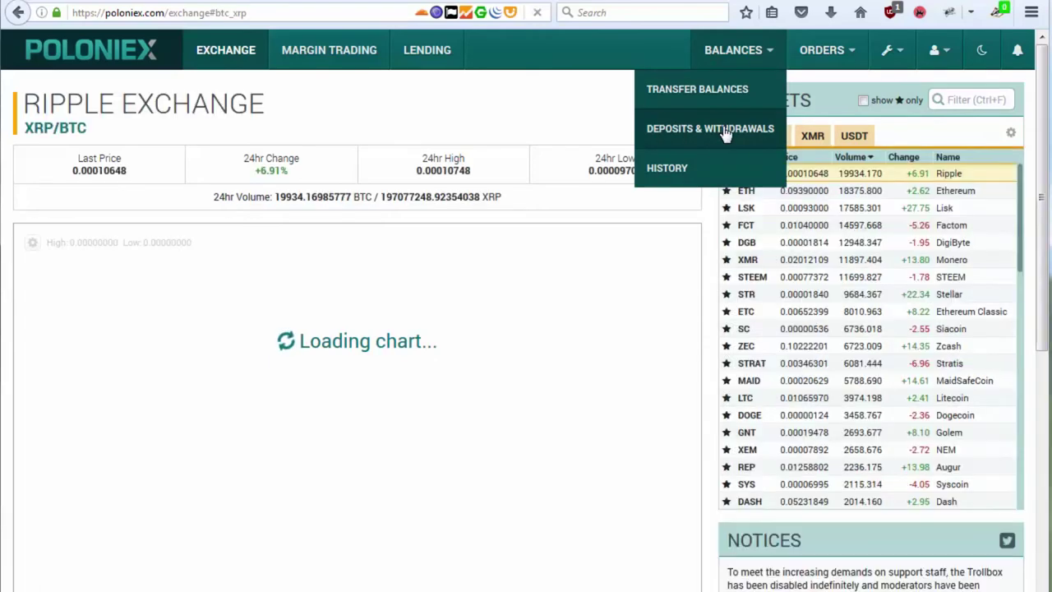
click(713, 129)
mouse_move(744, 62)
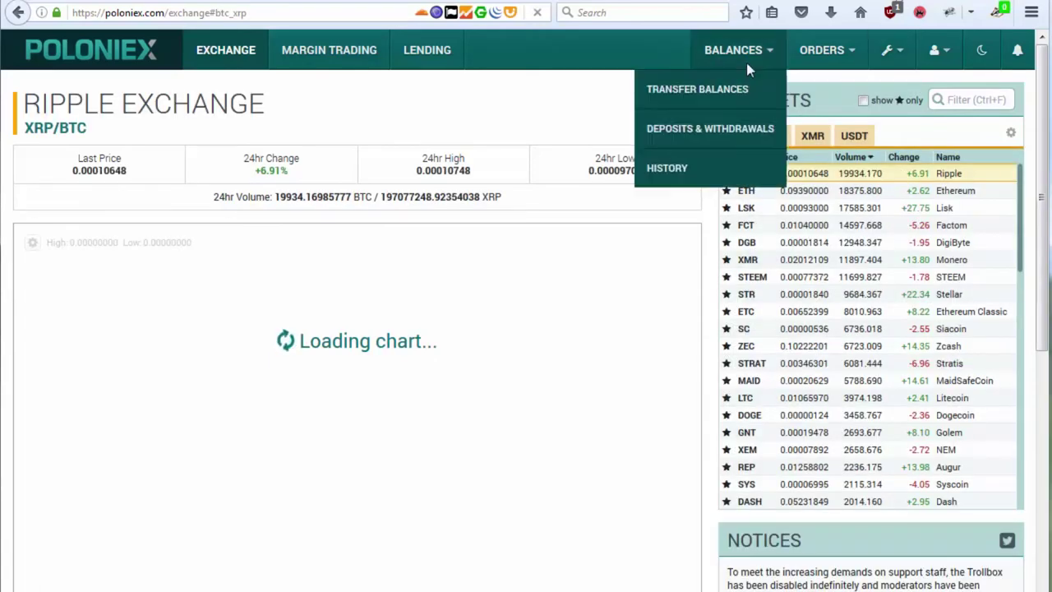
click(693, 139)
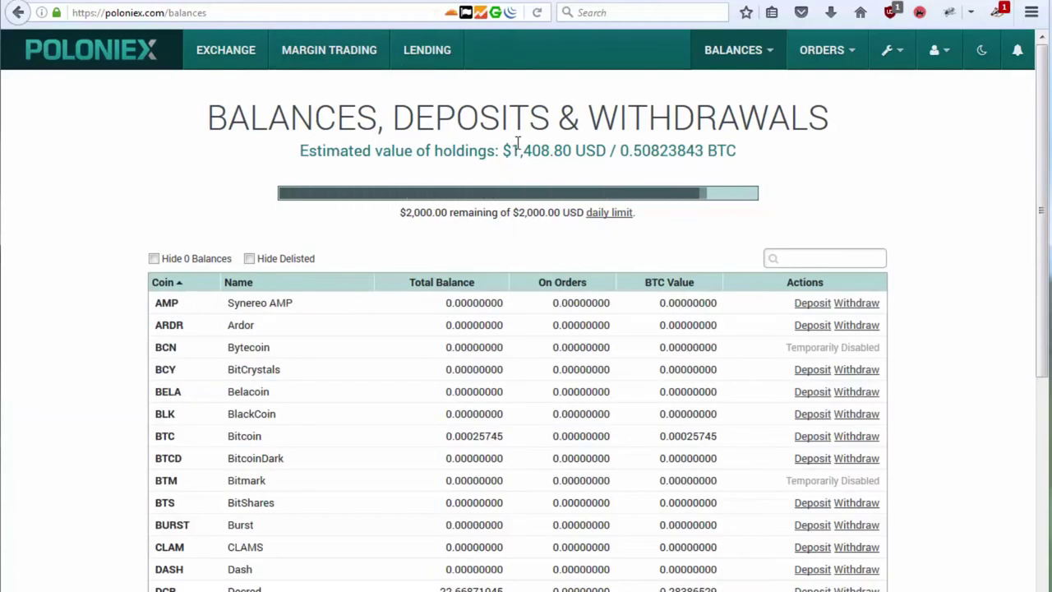
drag(499, 150, 612, 150)
click(569, 173)
scroll(571, 169, down, 3)
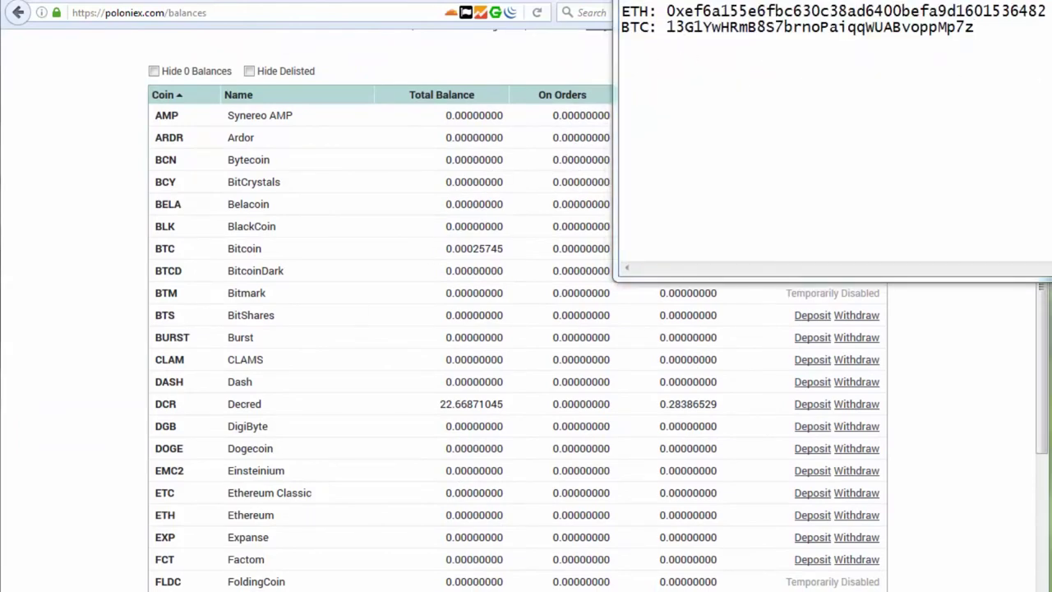
Step: Filter balances to 'pas' and reveal and select PascalCoin's deposit address and payload
key(alt+Tab)
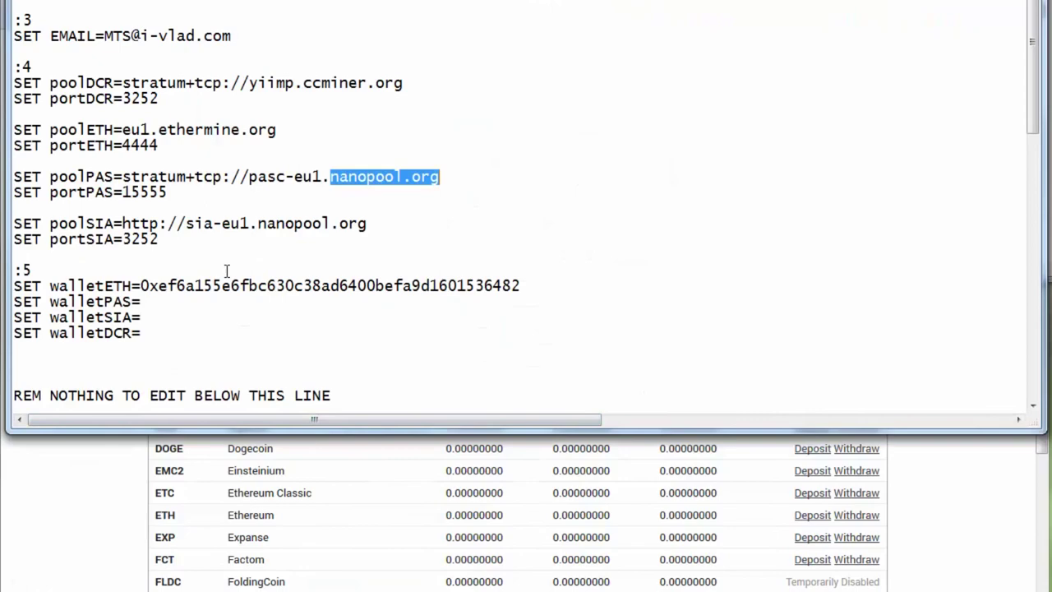
click(88, 500)
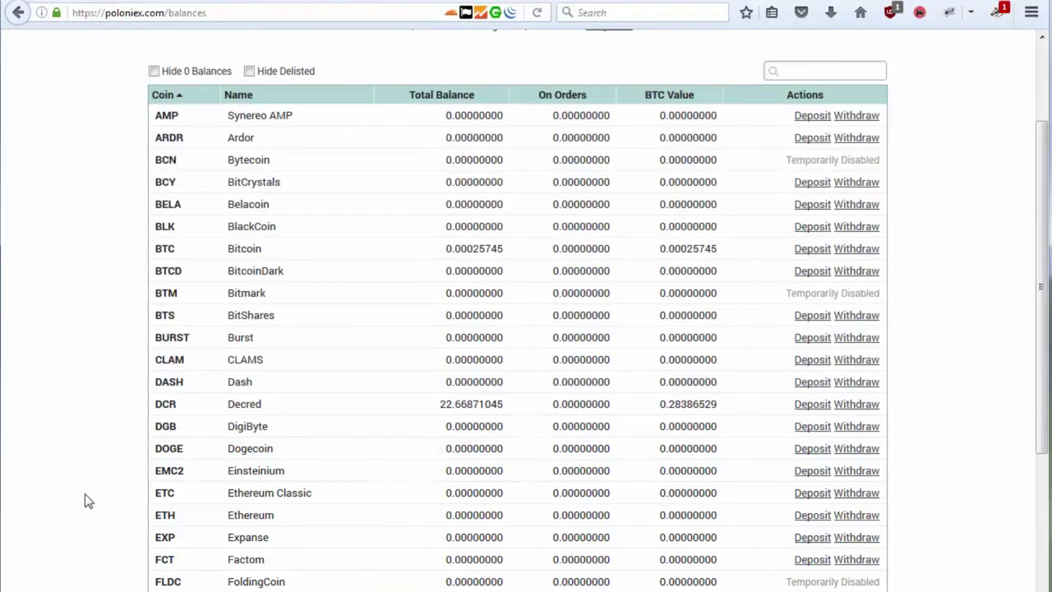
text(pas)
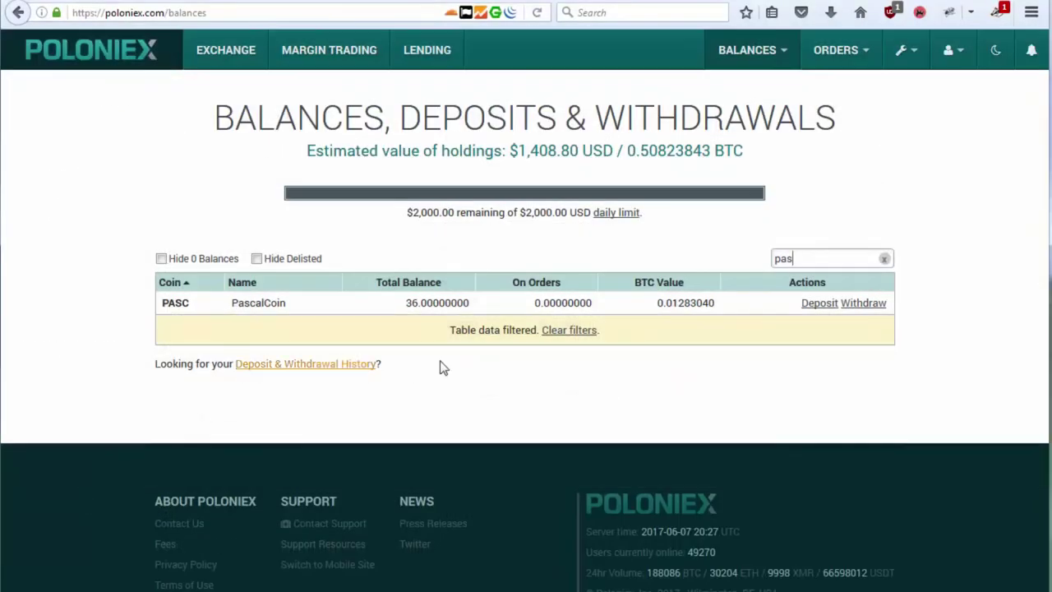
click(820, 304)
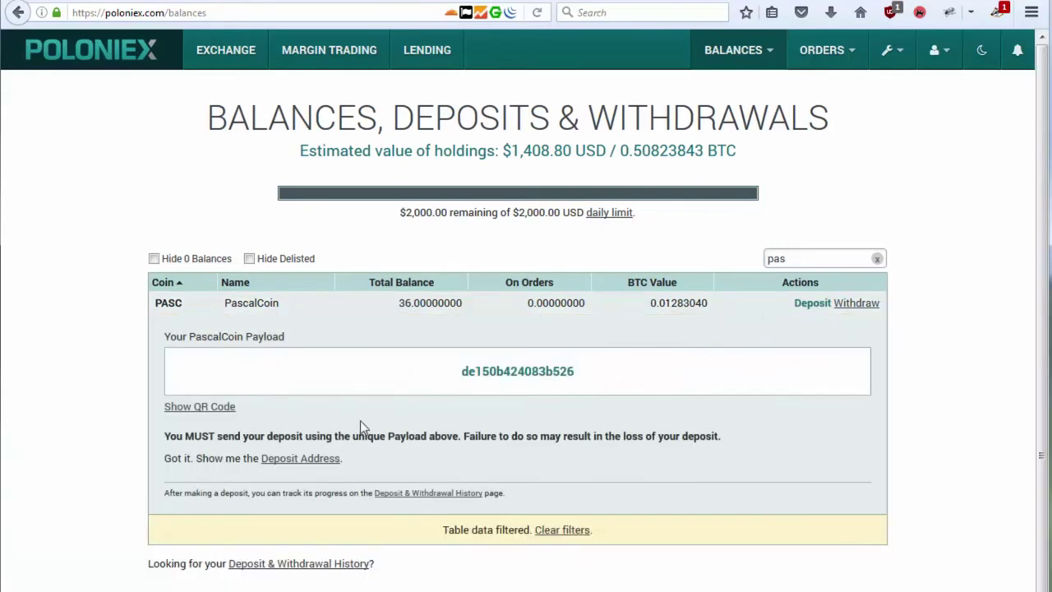
click(294, 462)
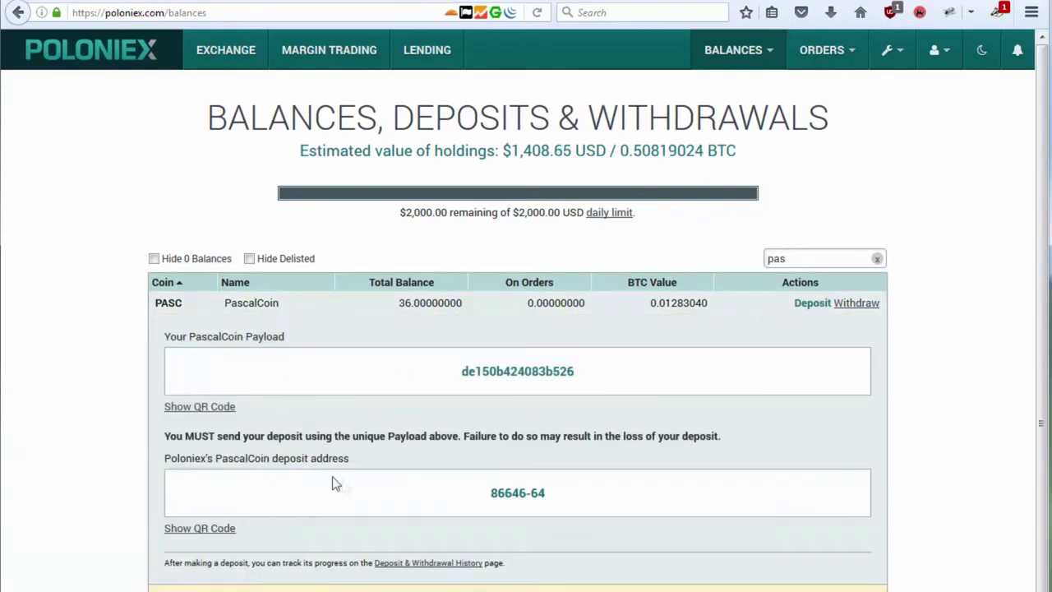
drag(561, 498, 489, 493)
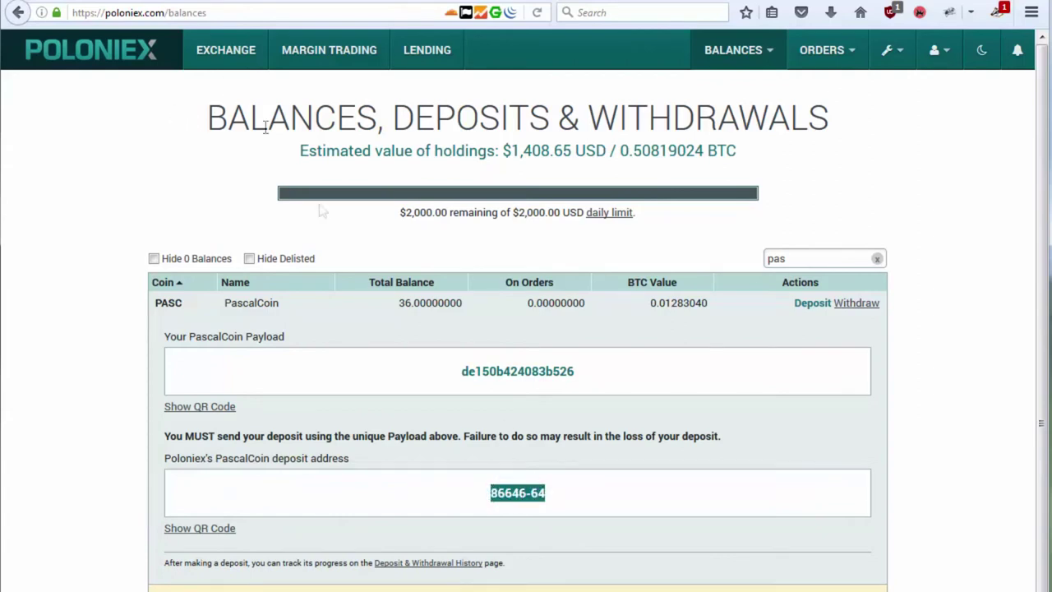
Step: Copy Poloniex's PascalCoin deposit address and paste it after walletPAS= in GO.bat
right_click(527, 500)
click(575, 506)
key(alt+Tab)
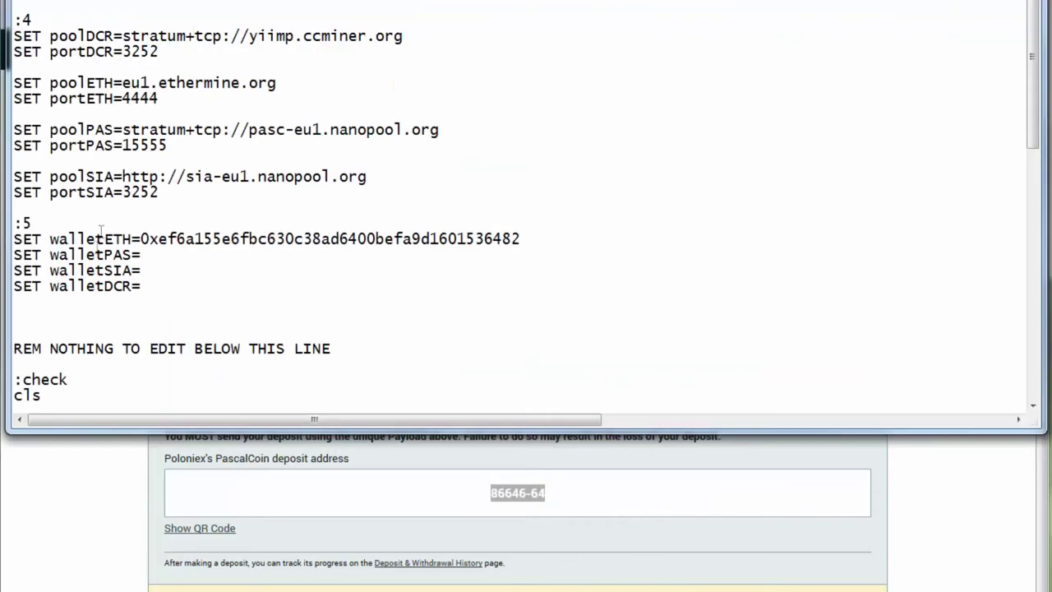
key(ctrl+v)
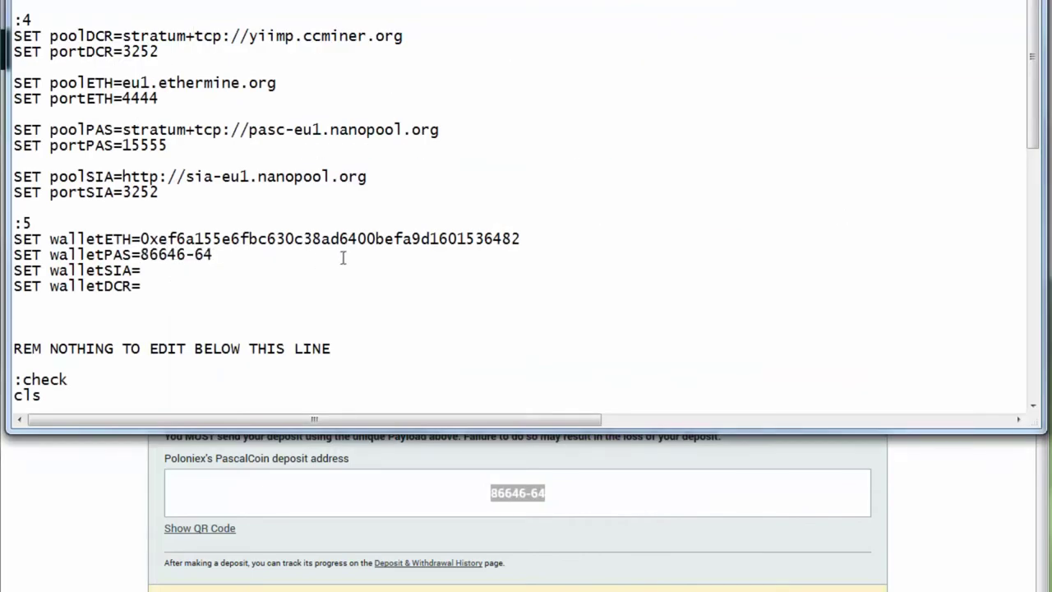
Step: Append a '.' and the PascalCoin deposit payload to the walletPAS line
click(249, 444)
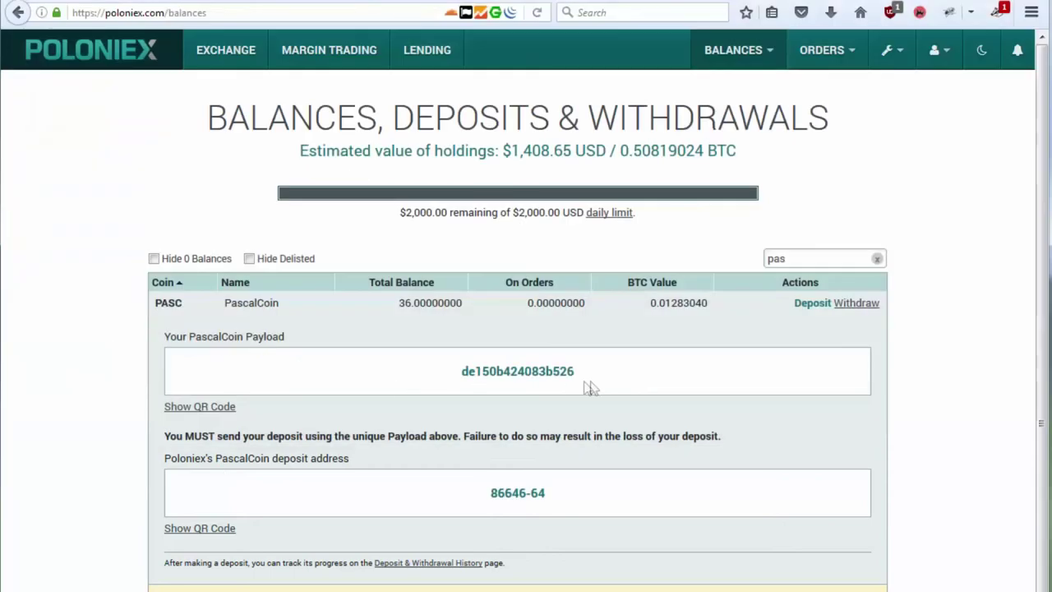
drag(592, 387, 458, 395)
key(alt+Tab)
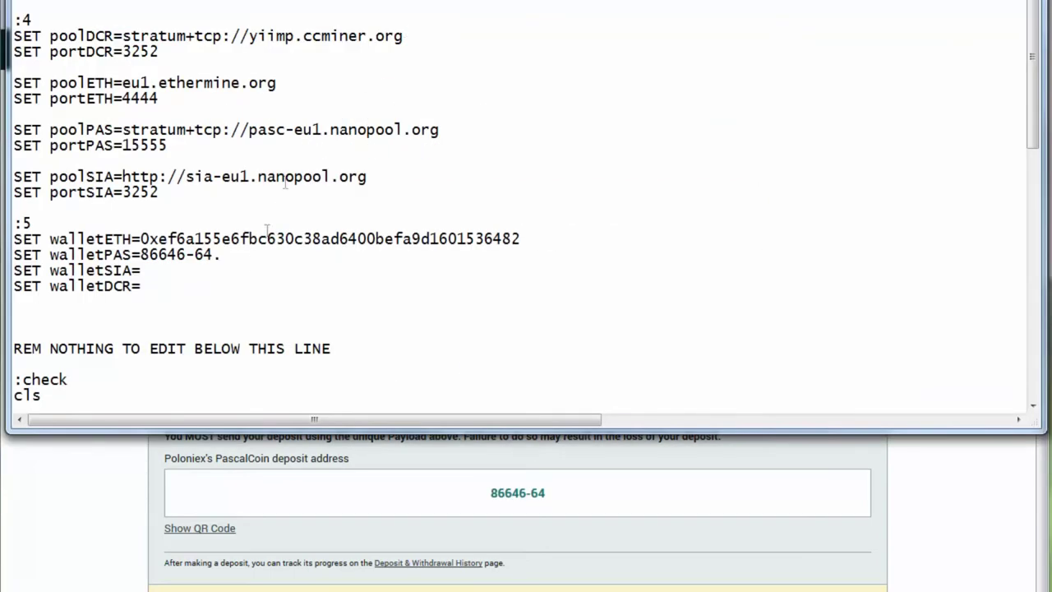
text(.)
key(ctrl+v)
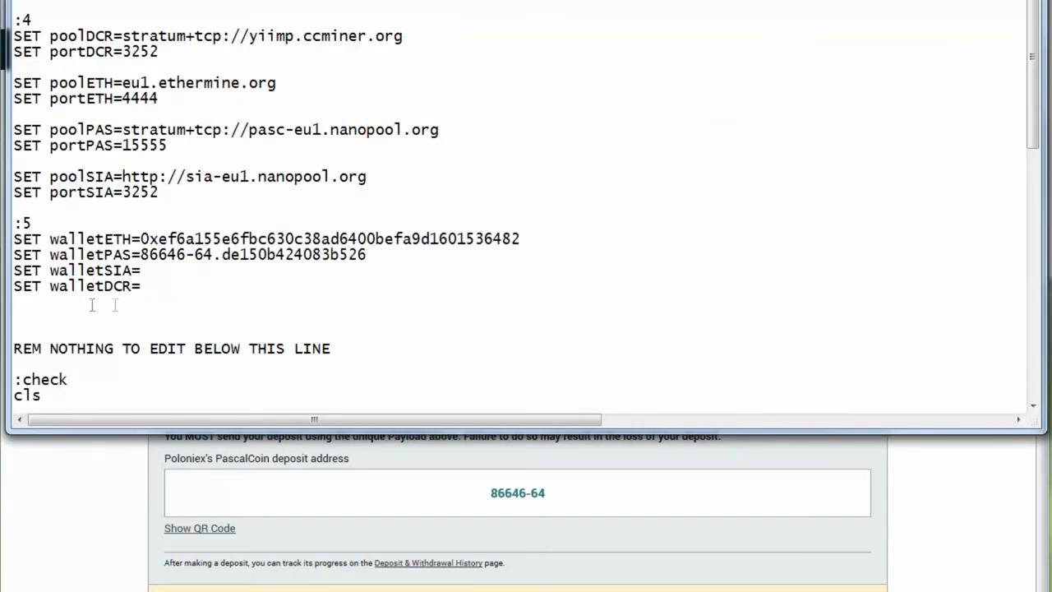
click(106, 497)
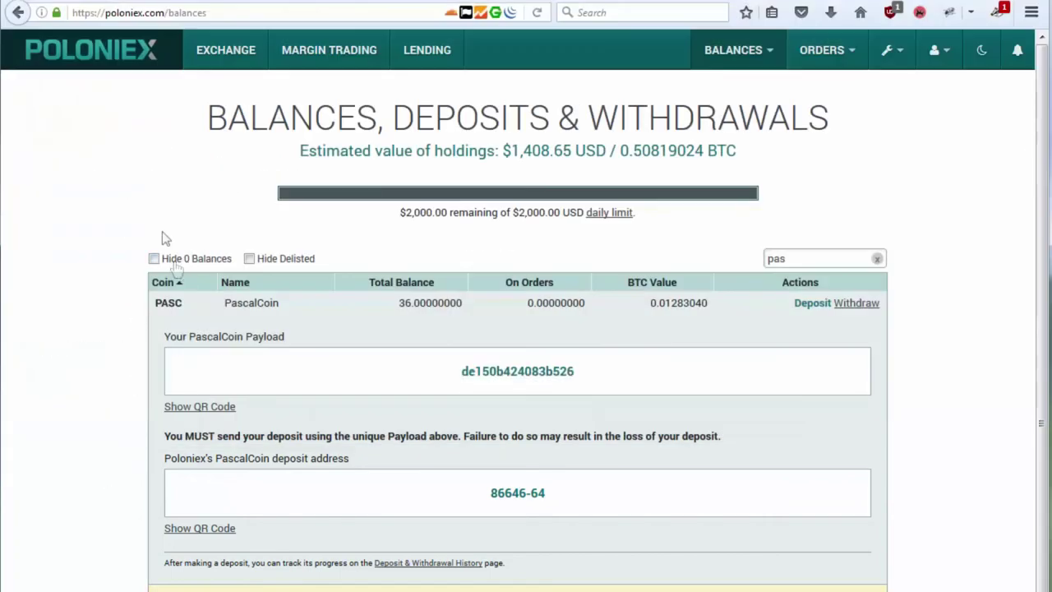
Step: Filter balances for 'sia' and confirm Siacoin deposits are temporarily disabled
drag(803, 258, 662, 252)
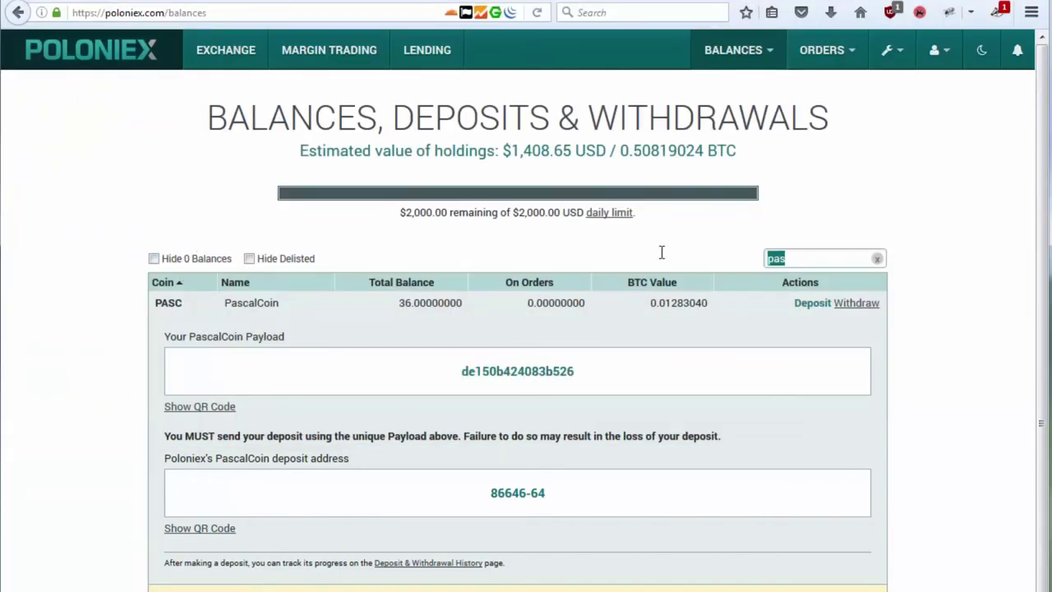
text(sia)
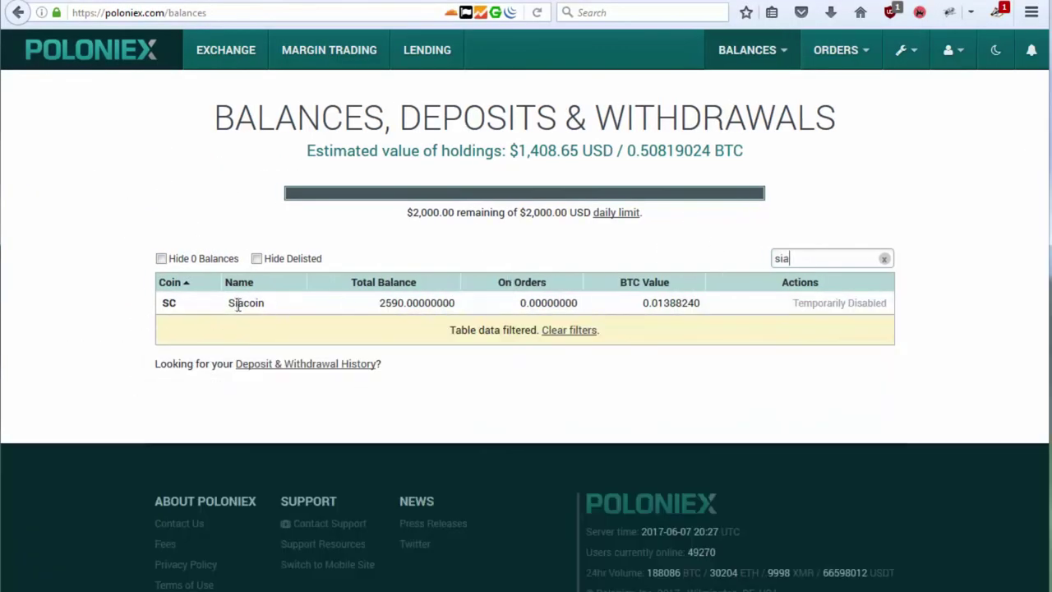
triple_click(829, 309)
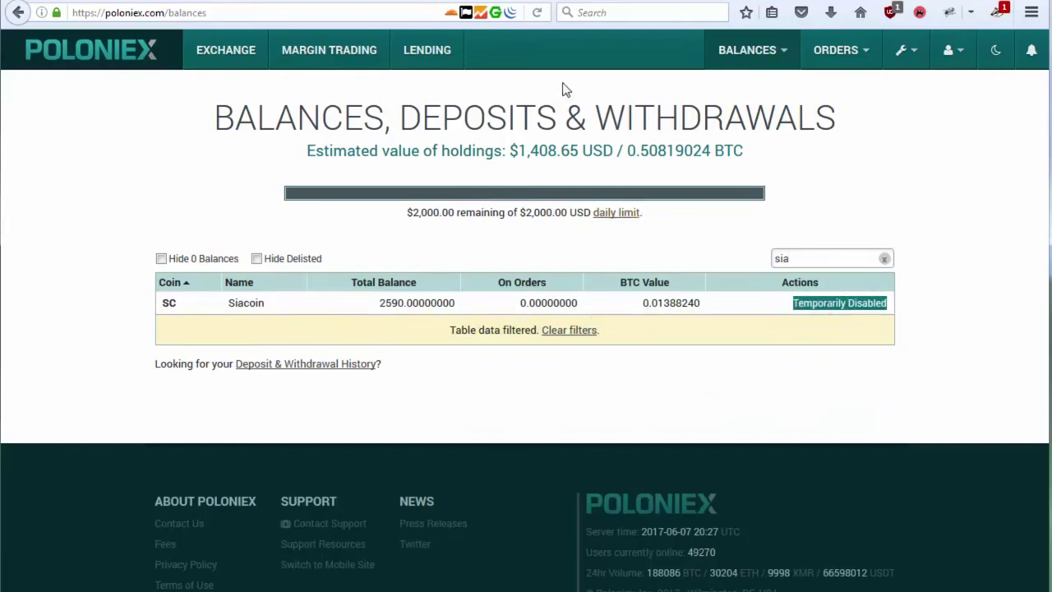
key(alt+Tab)
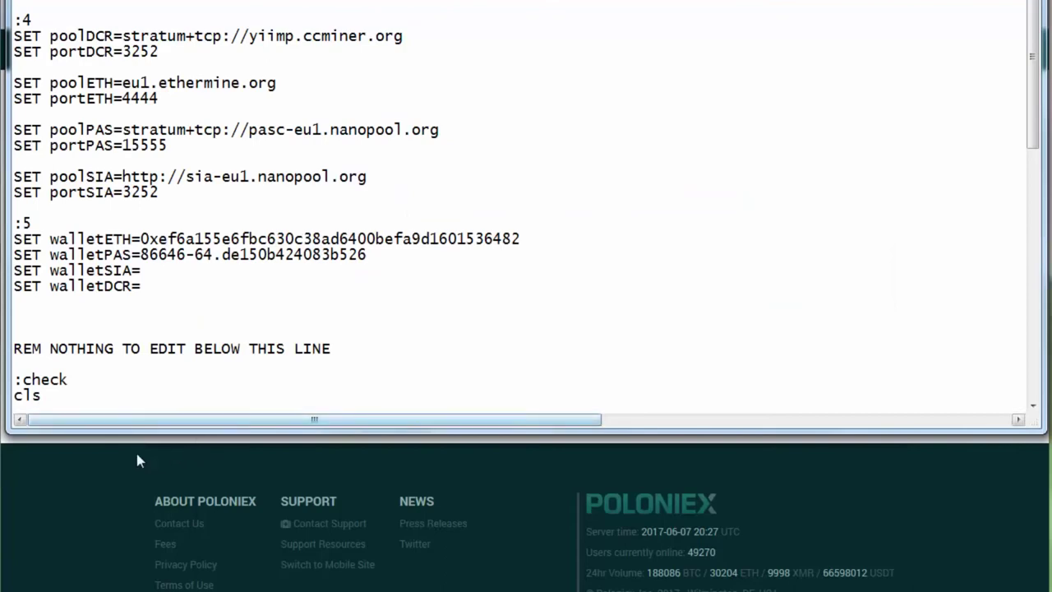
click(107, 516)
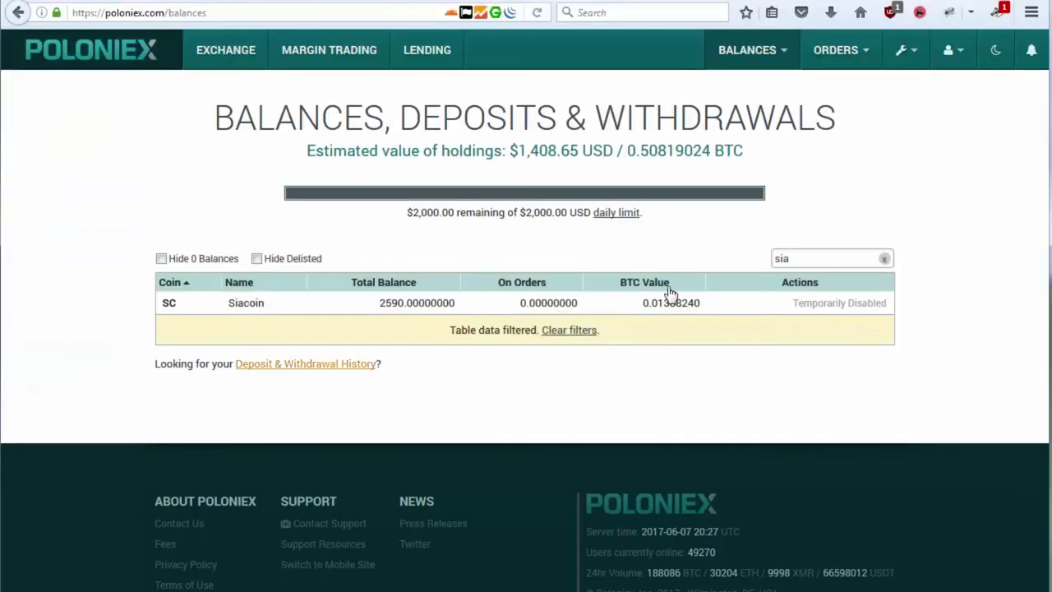
Step: Filter for 'dcr', copy the Decred deposit address, and paste it after walletDCR= in GO.bat
double_click(826, 258)
text(dcr)
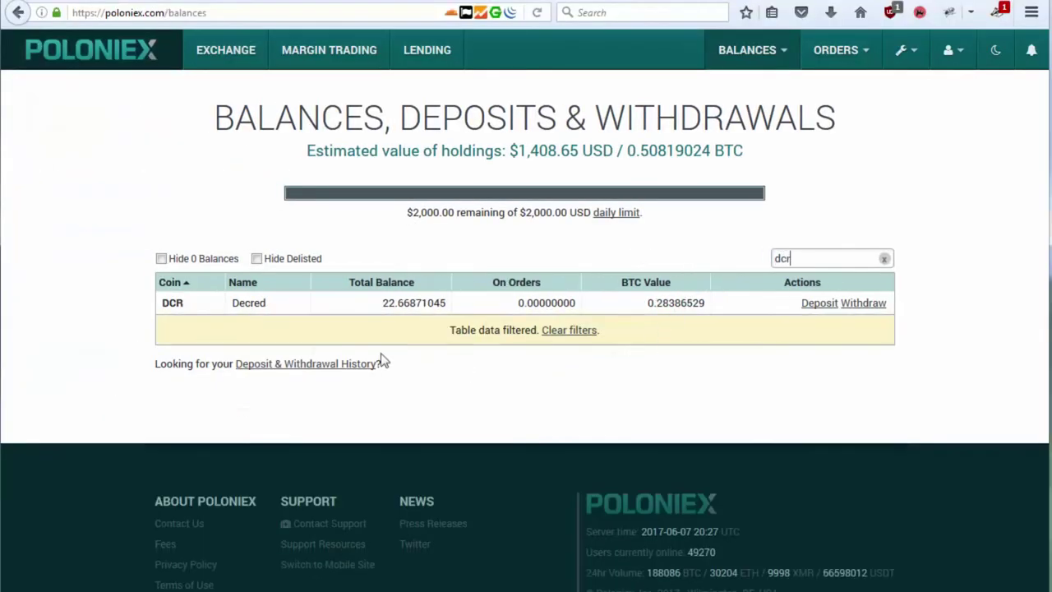
click(826, 304)
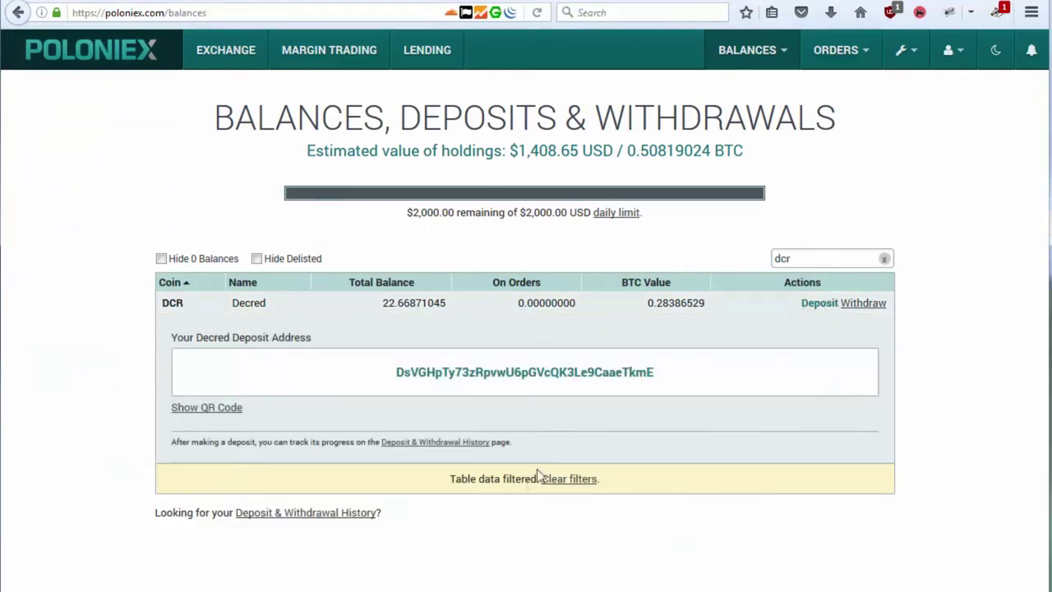
double_click(595, 374)
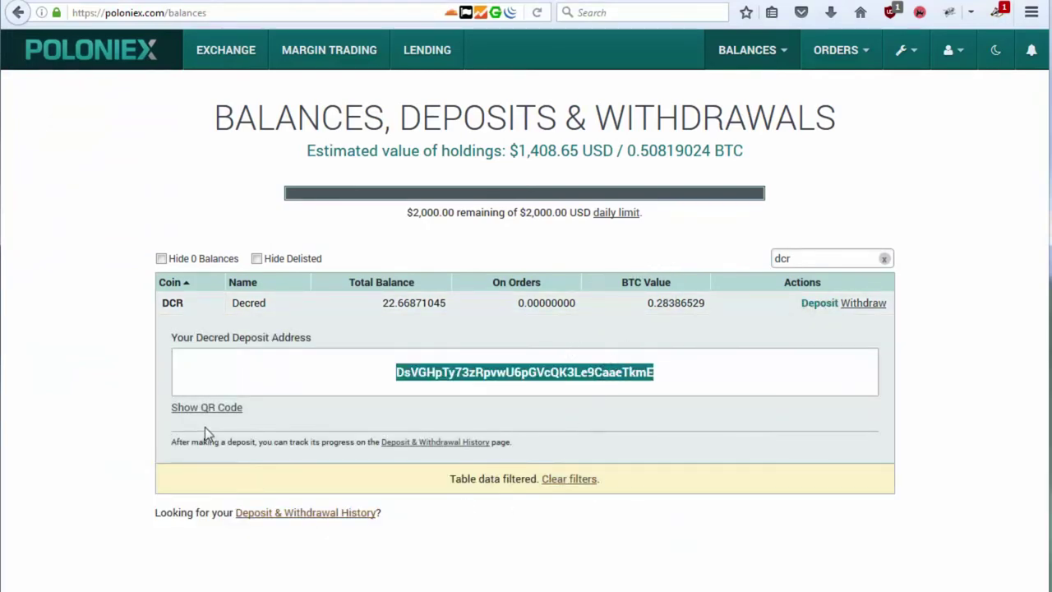
key(alt+Tab)
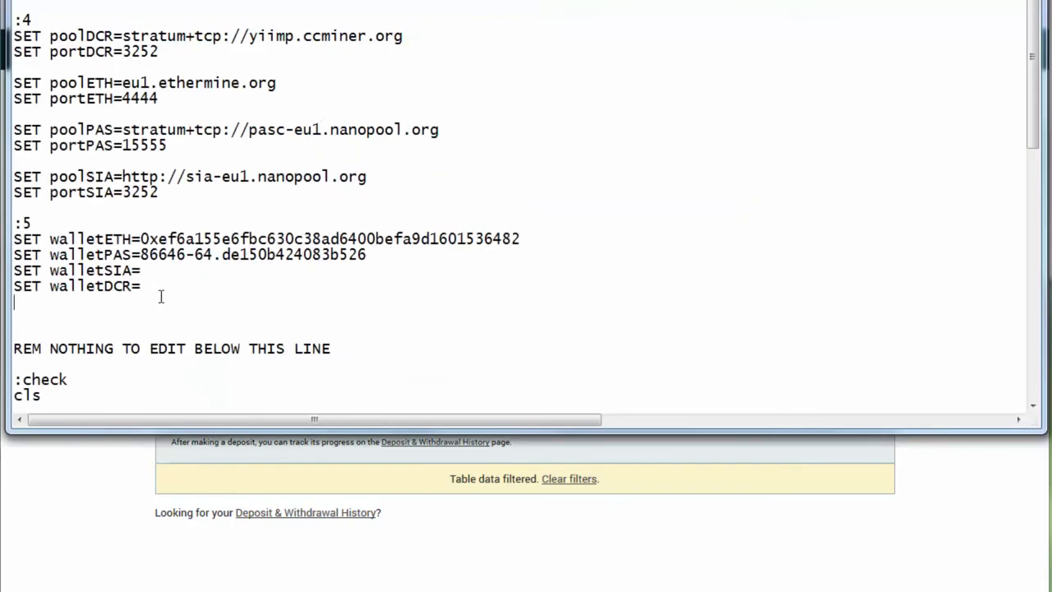
key(ctrl+v)
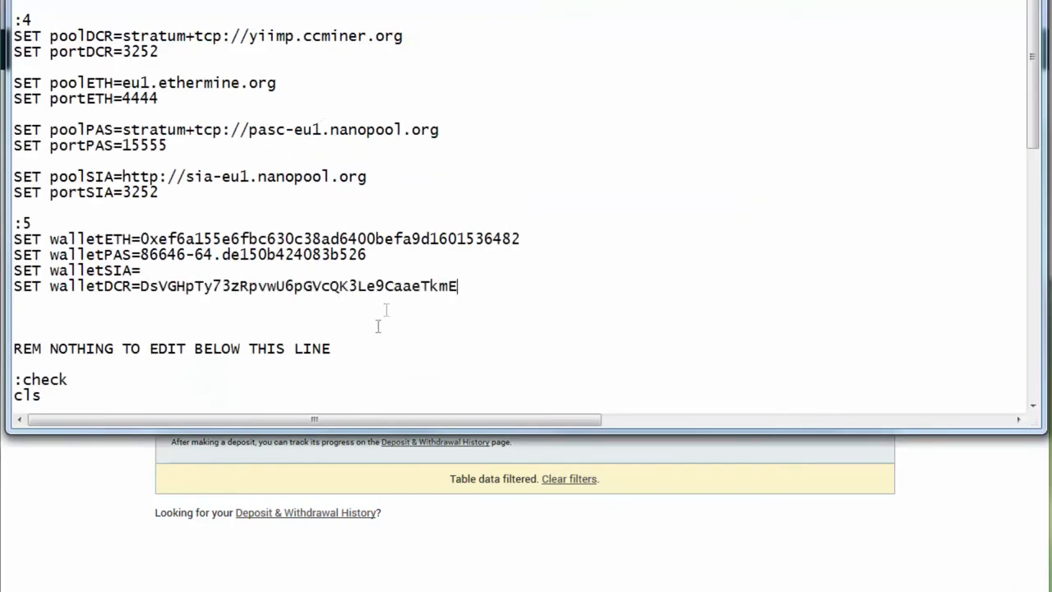
drag(486, 287, 12, 253)
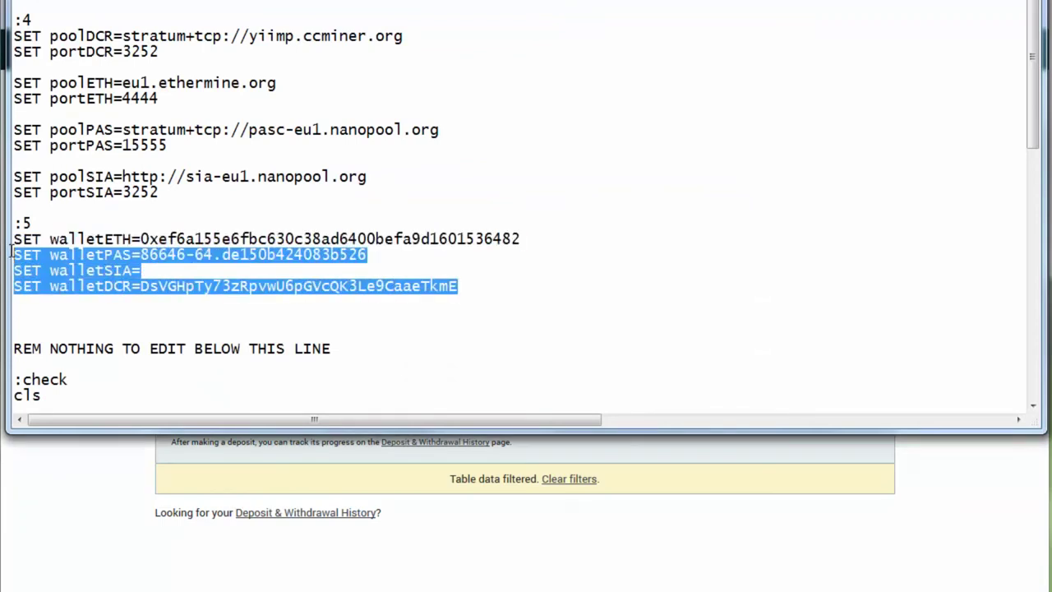
click(525, 306)
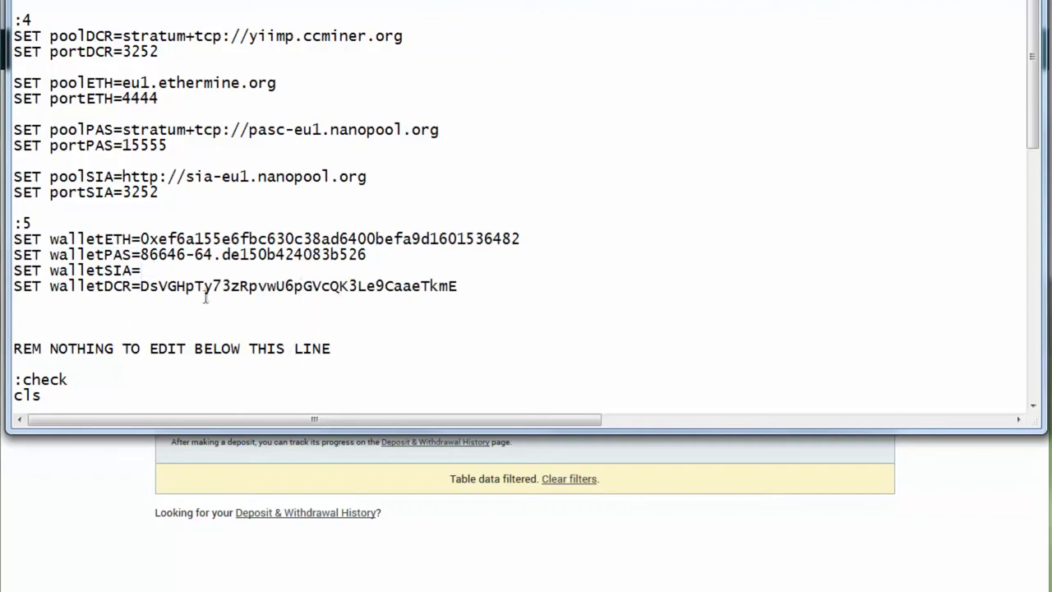
Step: Check the walletDCR value, then close GO.bat and save the changes
scroll(205, 297, up, 2)
scroll(204, 309, down, 2)
drag(144, 287, 459, 286)
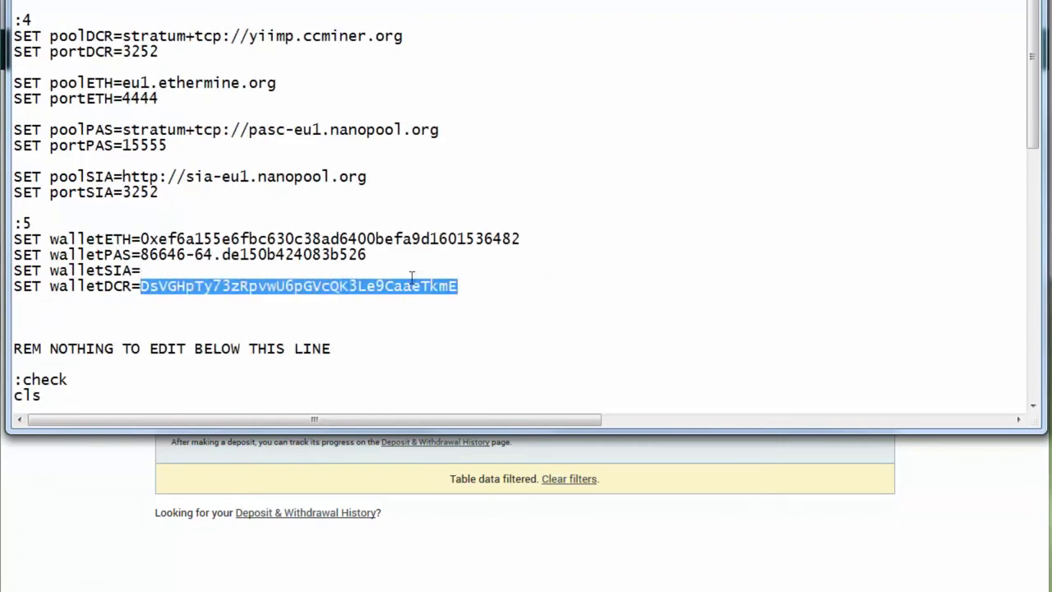
scroll(244, 309, up, 5)
scroll(212, 276, up, 1)
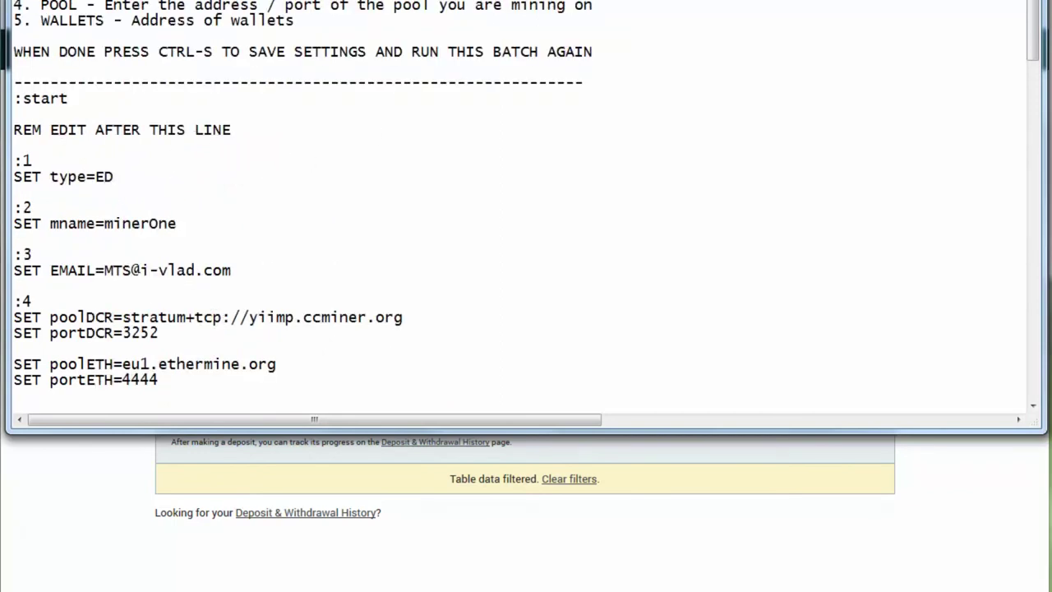
key(alt+F4)
click(423, 335)
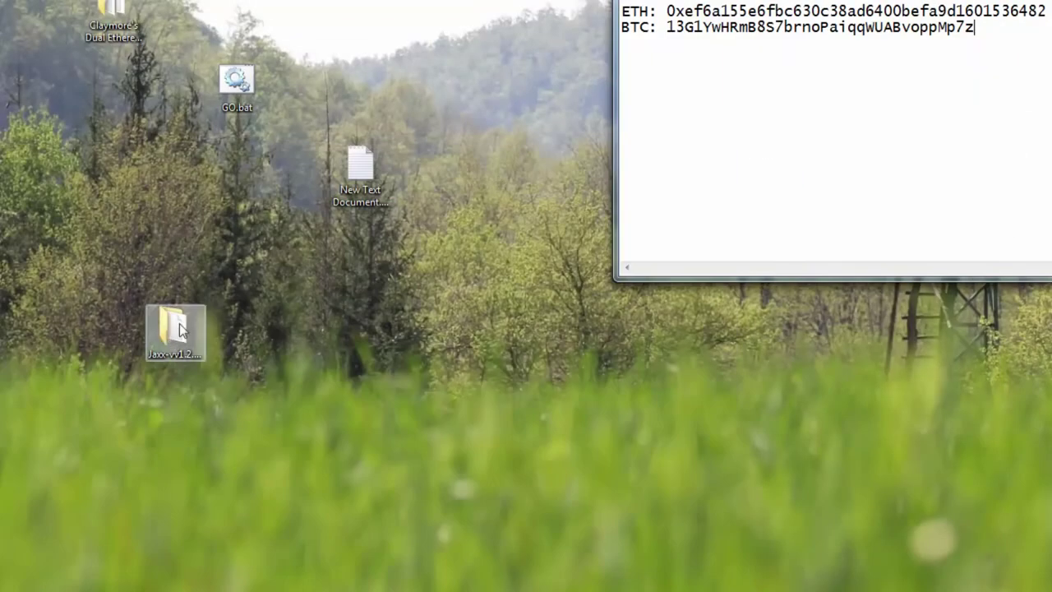
Step: Open the Claymore's miner folder and run GO.bat to start dual Ethereum+Decred mining
drag(111, 17, 115, 97)
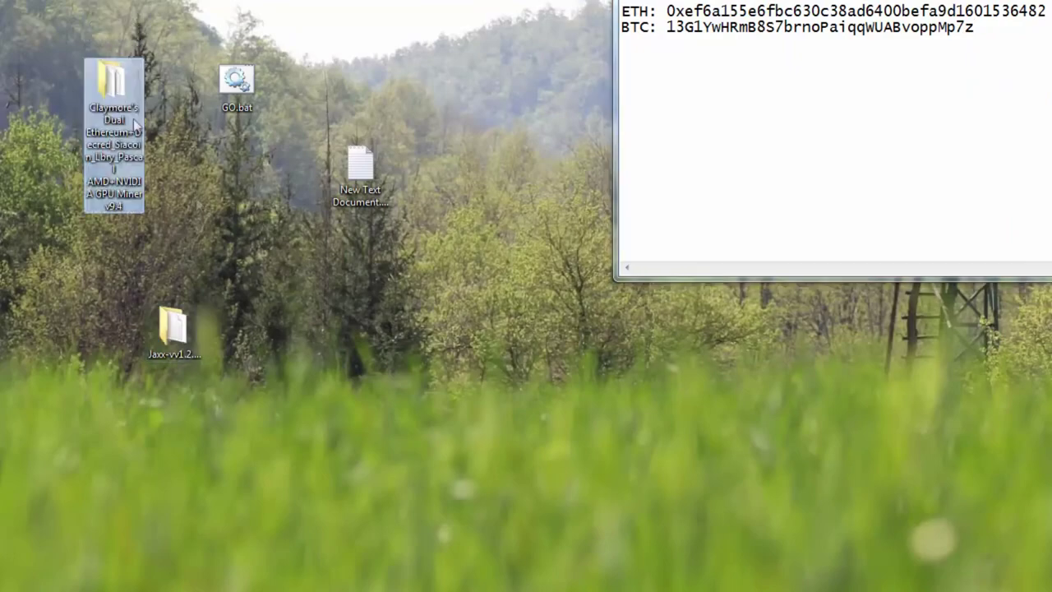
double_click(115, 97)
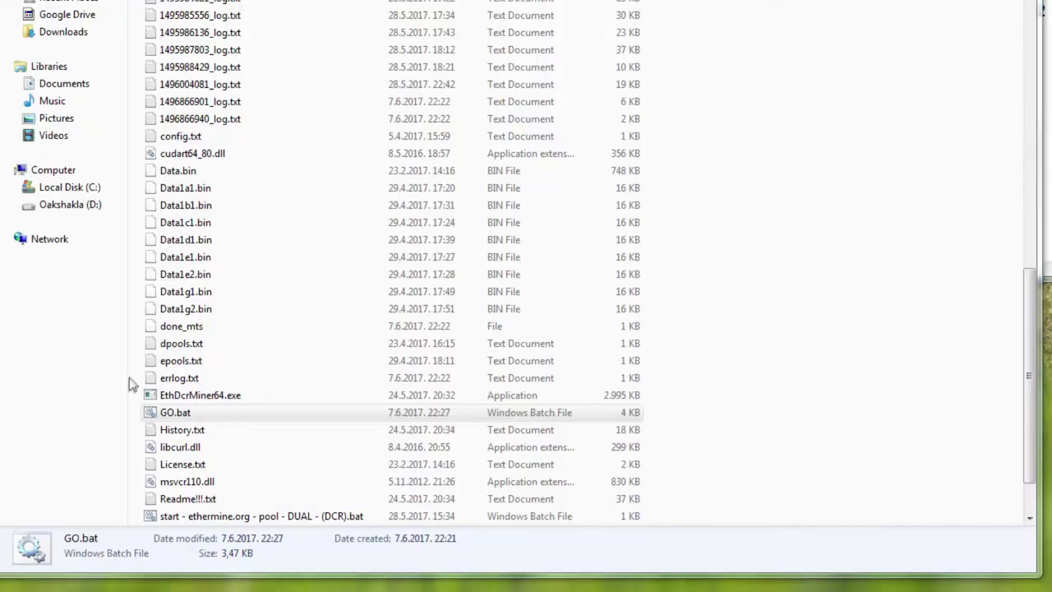
double_click(200, 414)
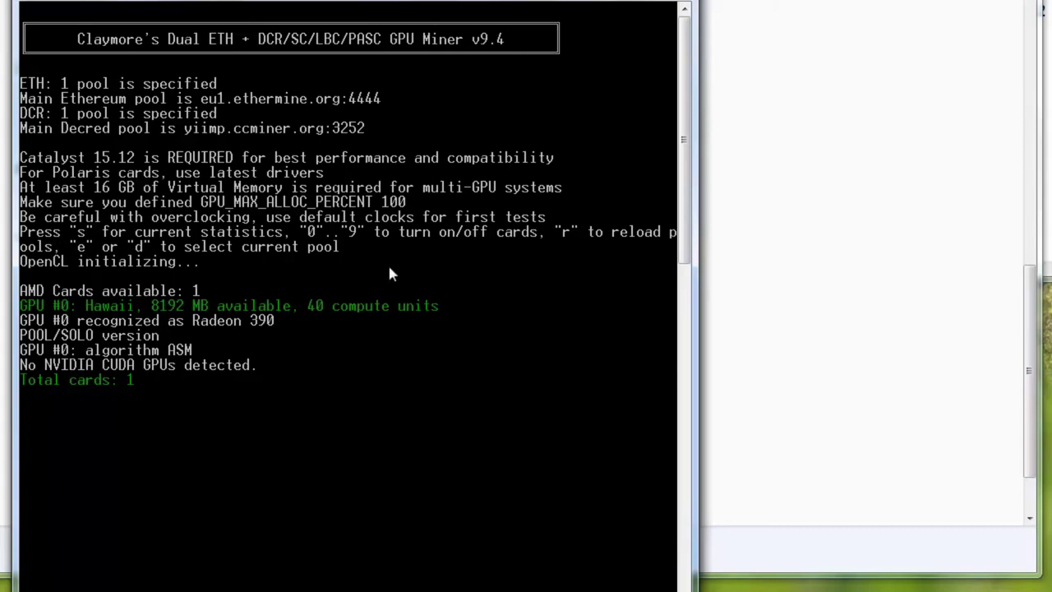
Step: Open GO.bat in Notepad via Edit, check the miner console, then return to the text
click(735, 270)
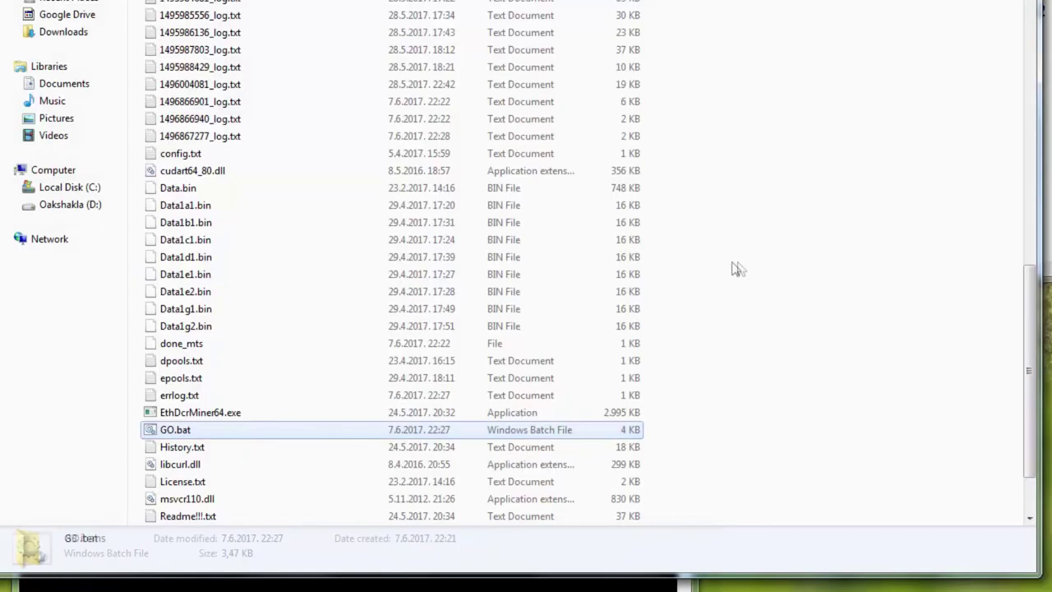
right_click(169, 431)
click(216, 453)
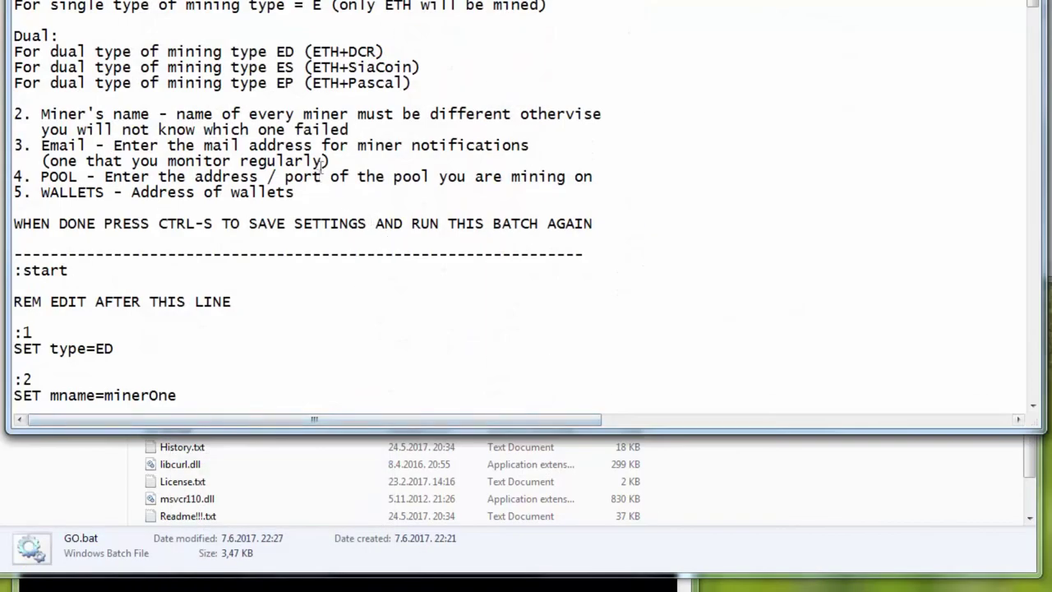
scroll(323, 161, down, 5)
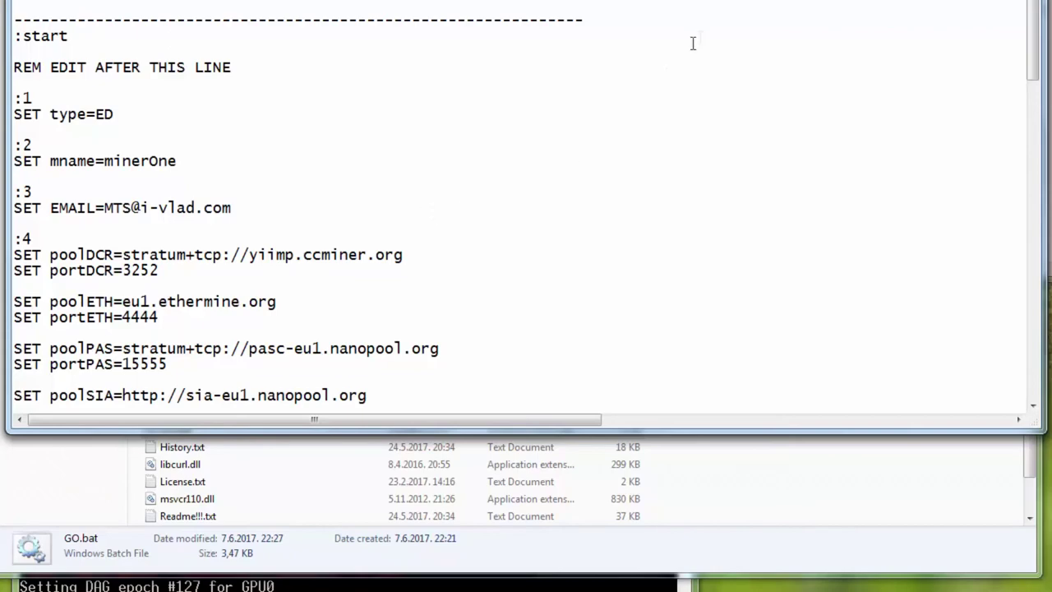
click(282, 586)
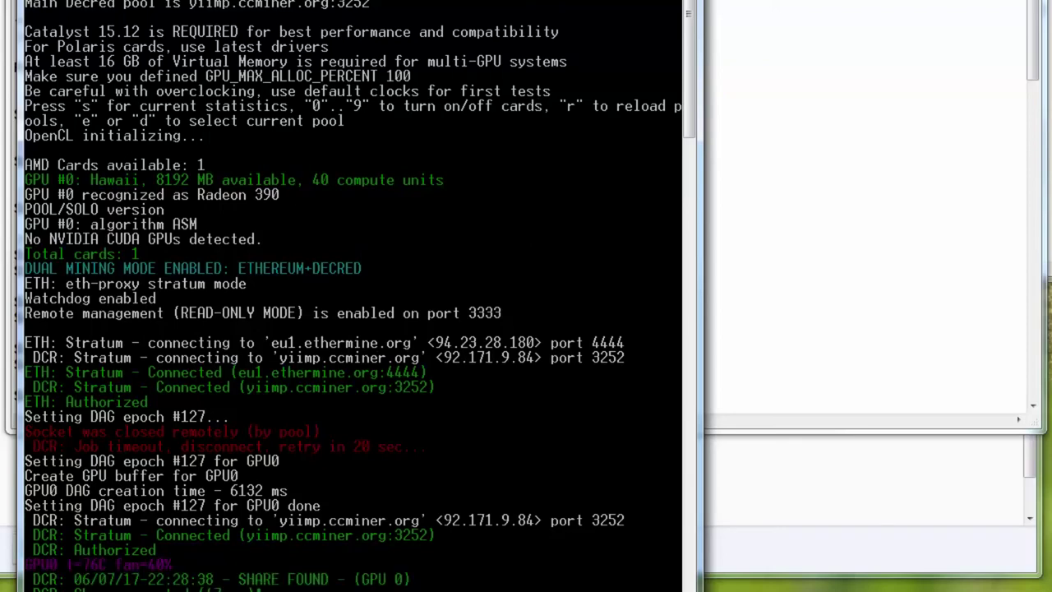
click(787, 311)
Step: Switch to Firefox and open YiiMP's Wallet lookup page
scroll(335, 355, down, 1)
drag(409, 208, 303, 202)
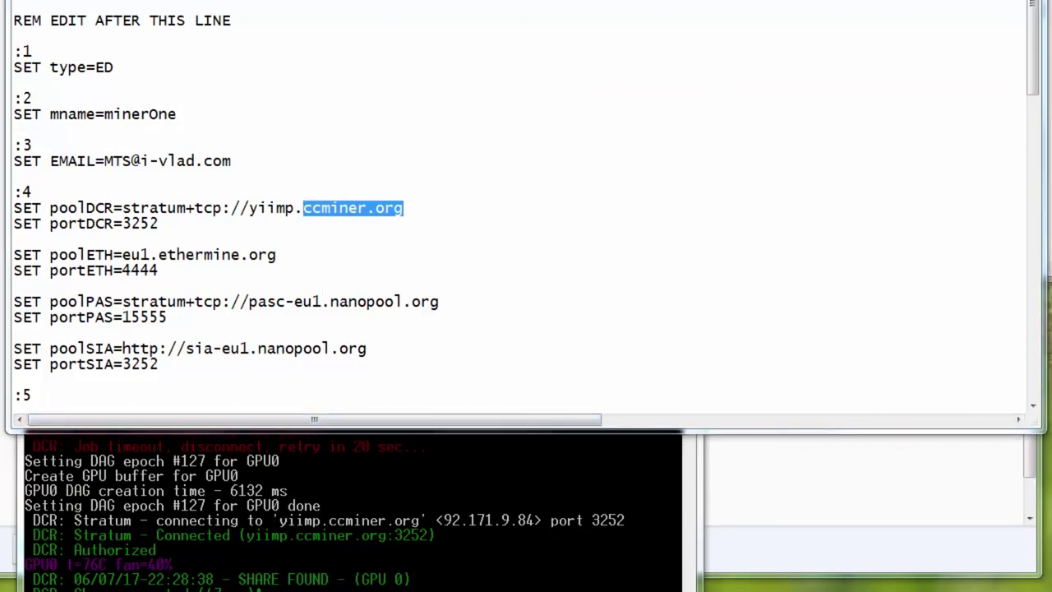
key(alt+Tab)
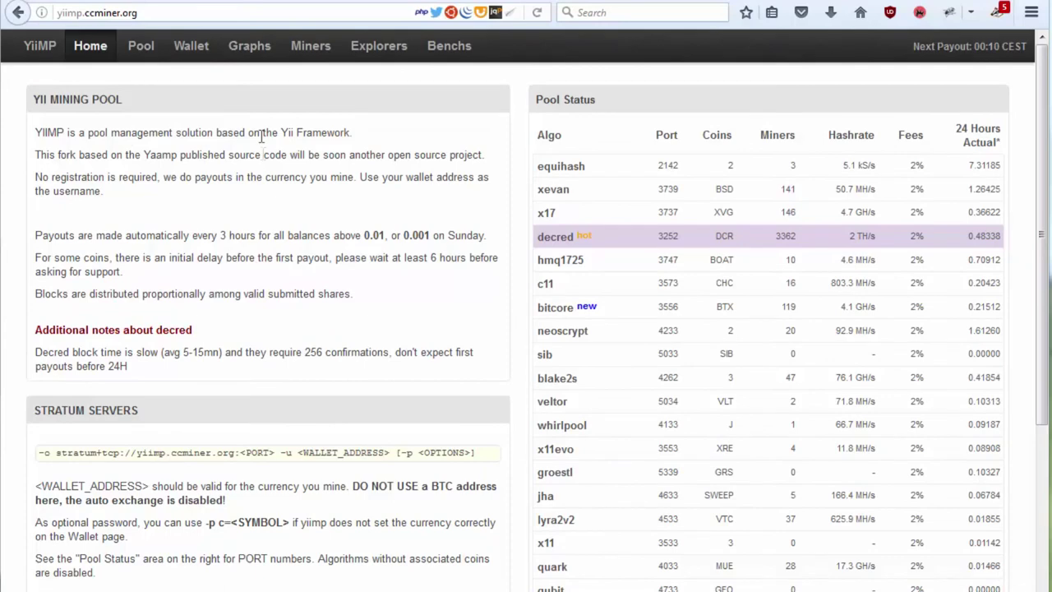
click(197, 60)
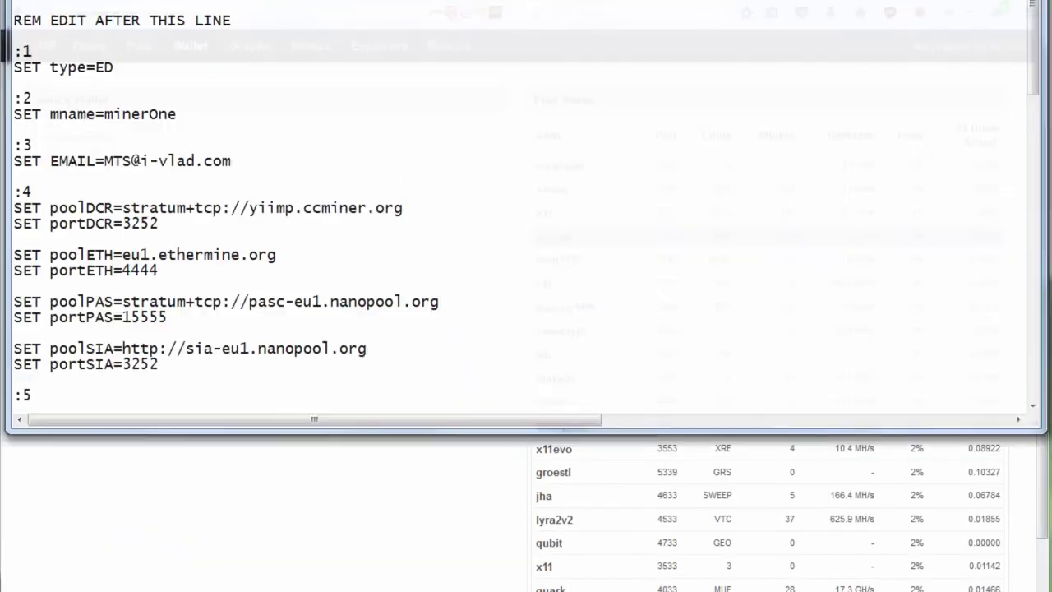
scroll(393, 224, down, 6)
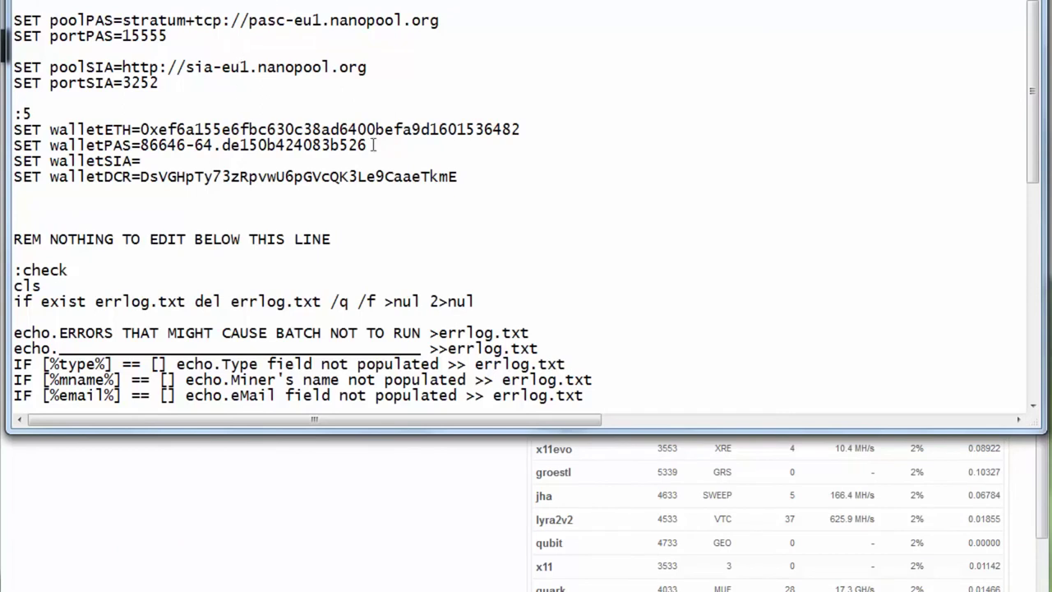
Step: Copy the walletDCR address from GO.bat into Wallet Address and submit the lookup
drag(452, 183, 382, 181)
click(479, 179)
shift+click(143, 181)
key(ctrl+c)
key(alt+Tab)
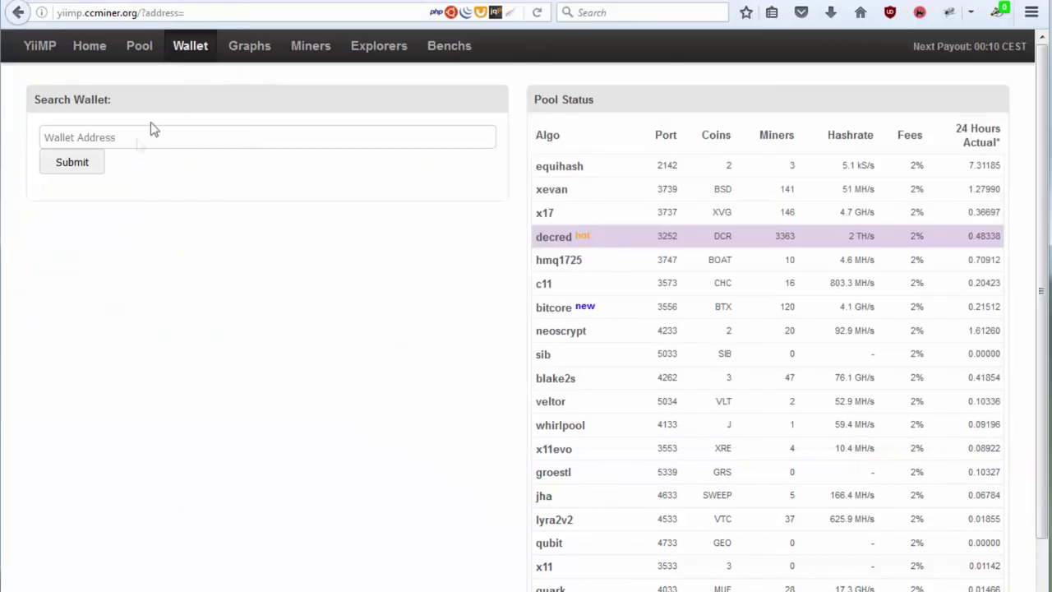
click(133, 138)
key(ctrl+v)
click(82, 168)
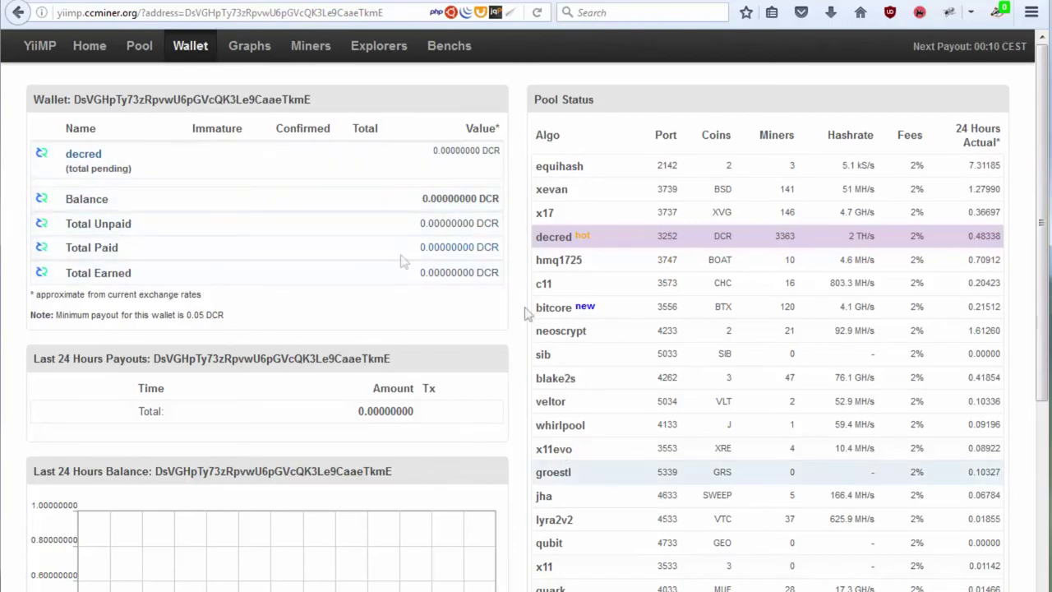
Step: Review the Decred wallet: one dual worker at 161.3 MH/s, 0.00000000 DCR balance
scroll(469, 272, down, 10)
scroll(464, 364, down, 4)
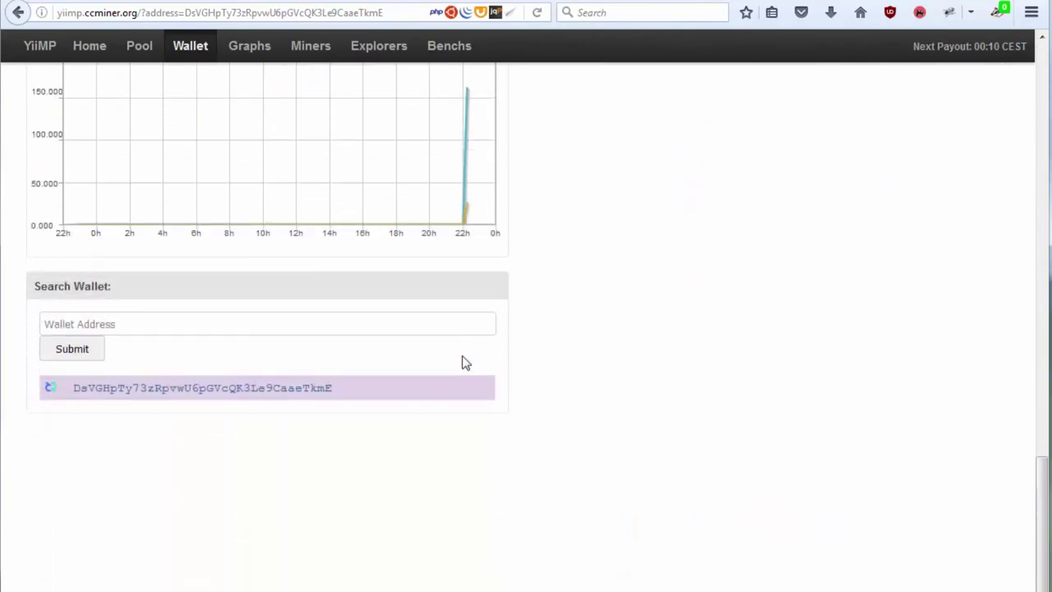
scroll(464, 362, up, 6)
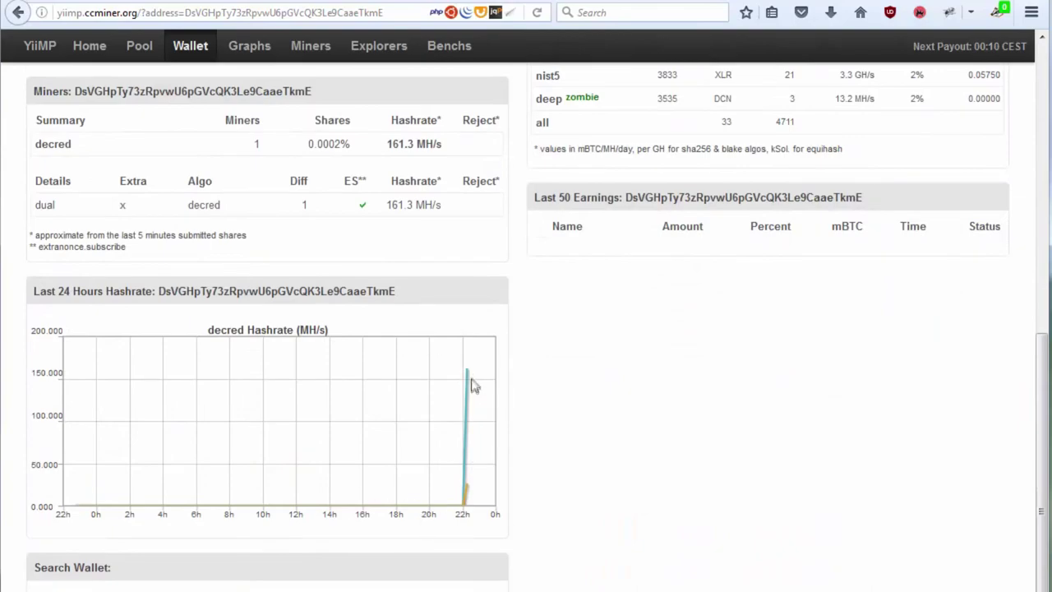
scroll(526, 386, up, 15)
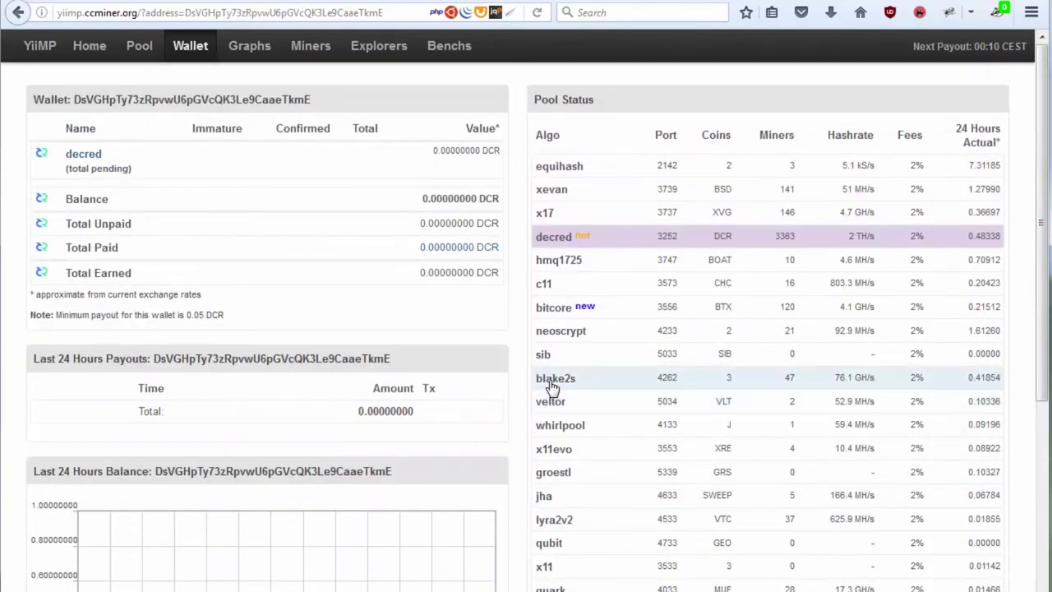
drag(179, 315, 293, 307)
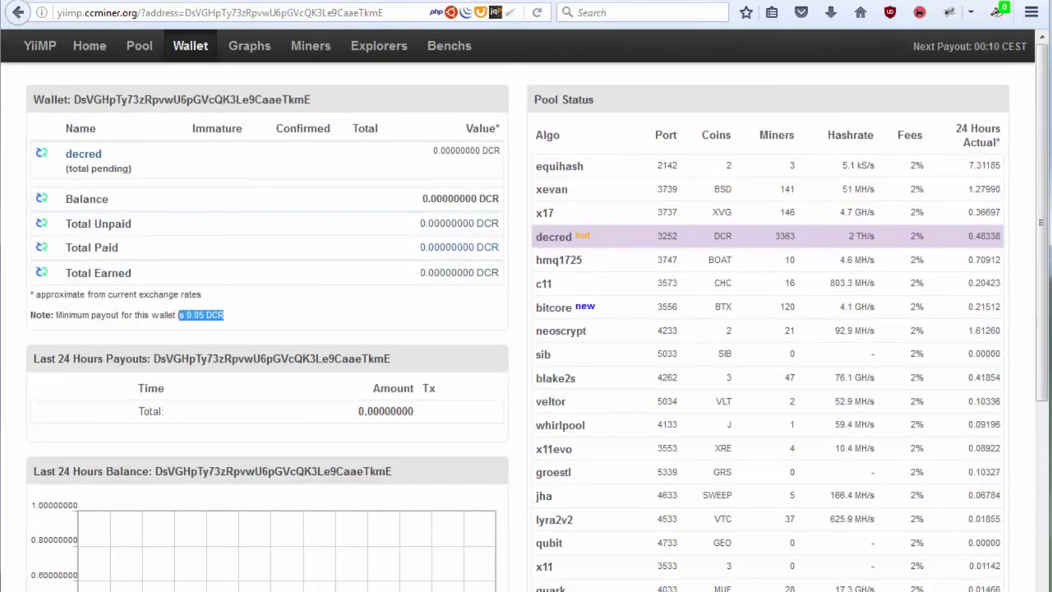
key(alt+Tab)
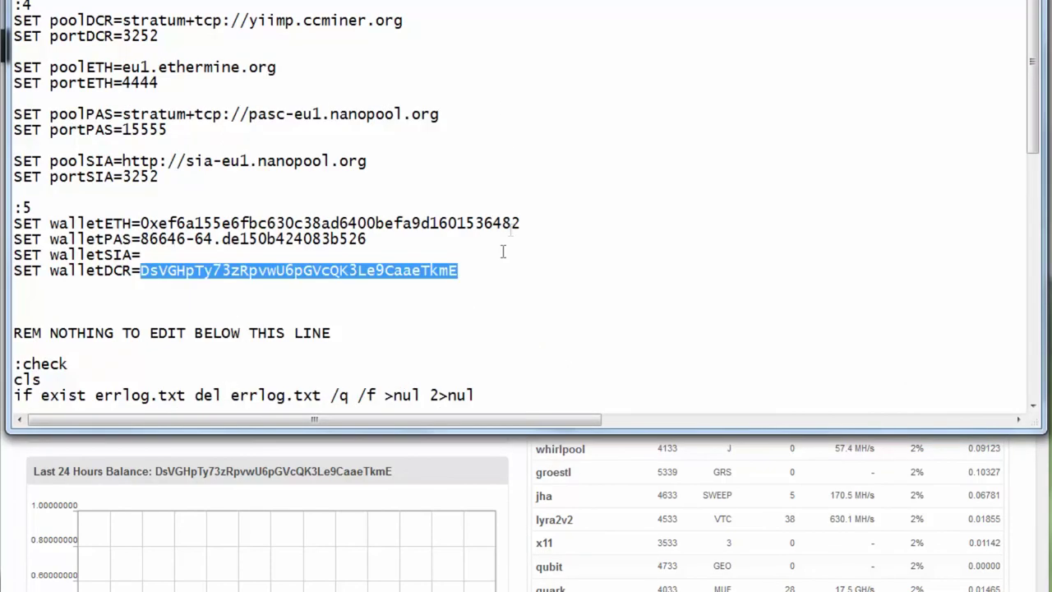
Step: Select and copy the walletETH address in GO.bat
click(136, 256)
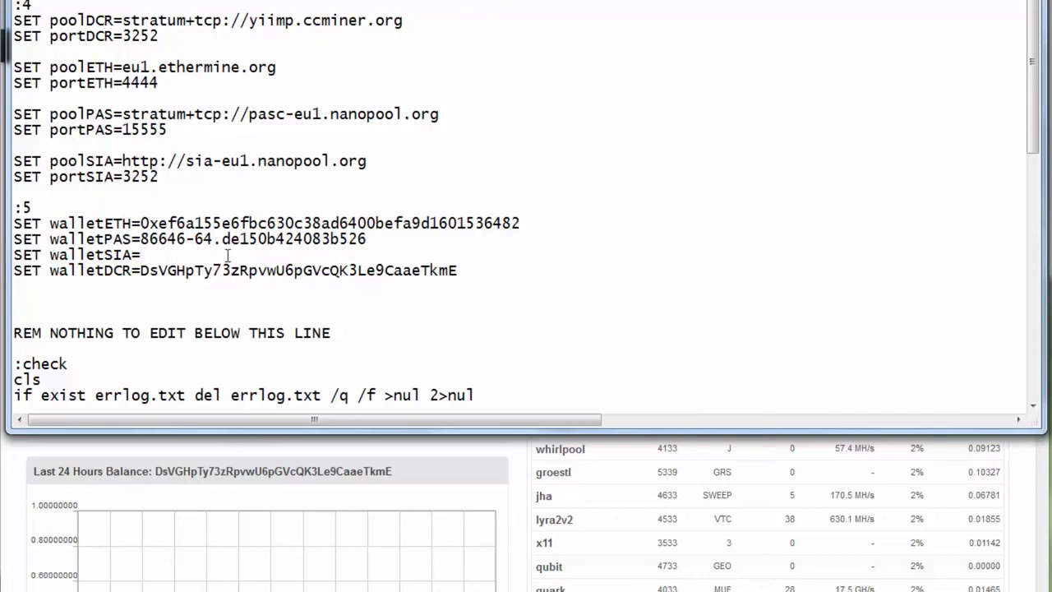
double_click(136, 254)
click(170, 256)
drag(141, 222, 523, 218)
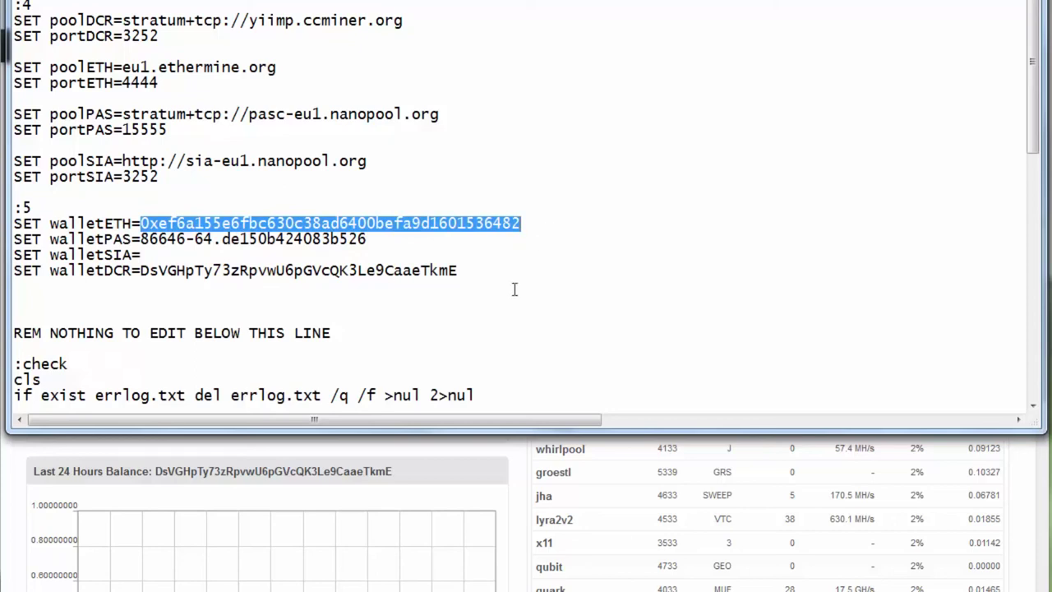
right_click(423, 222)
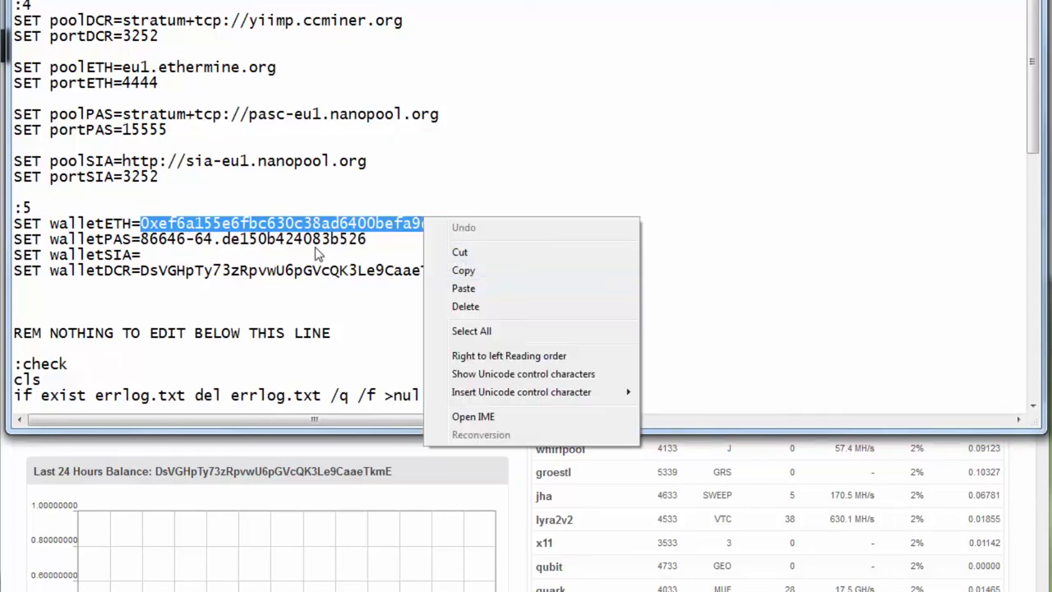
click(488, 271)
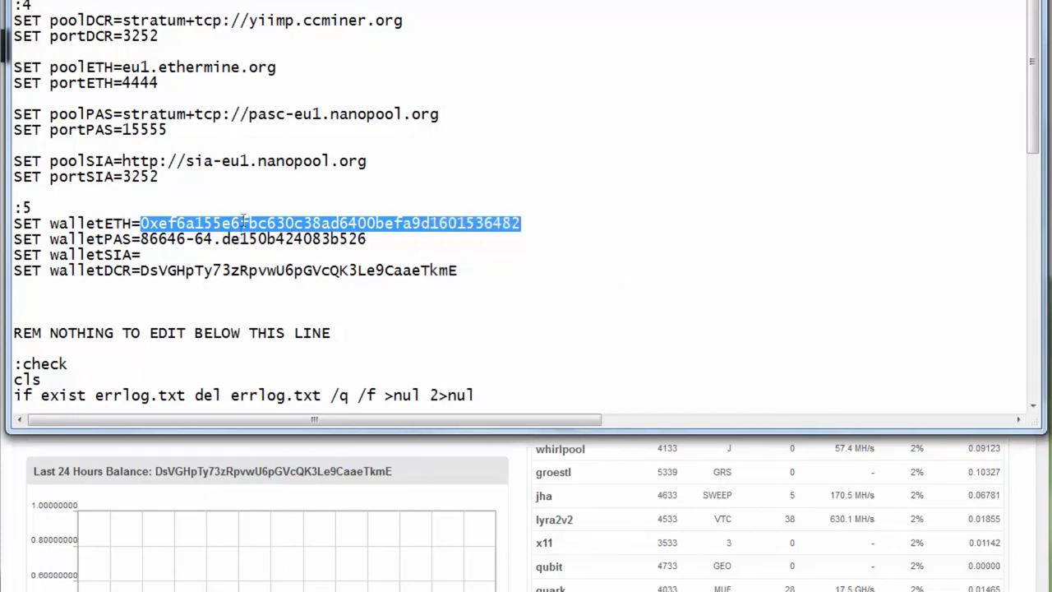
Step: Select the eu1.ethermine.org pool host and the ETH wallet, then return to the browser
key(alt+Tab)
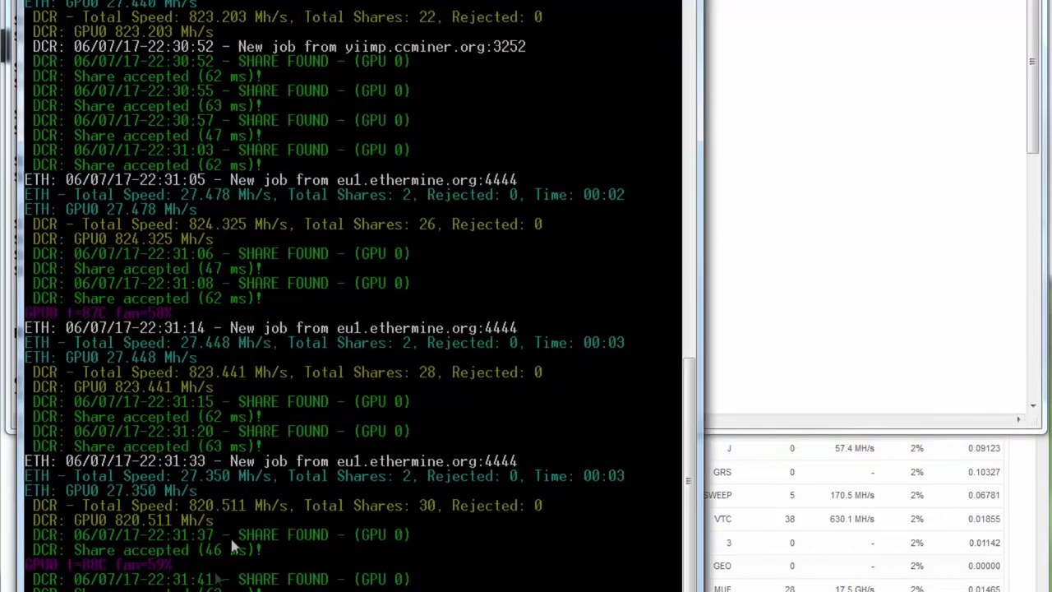
key(alt+Tab)
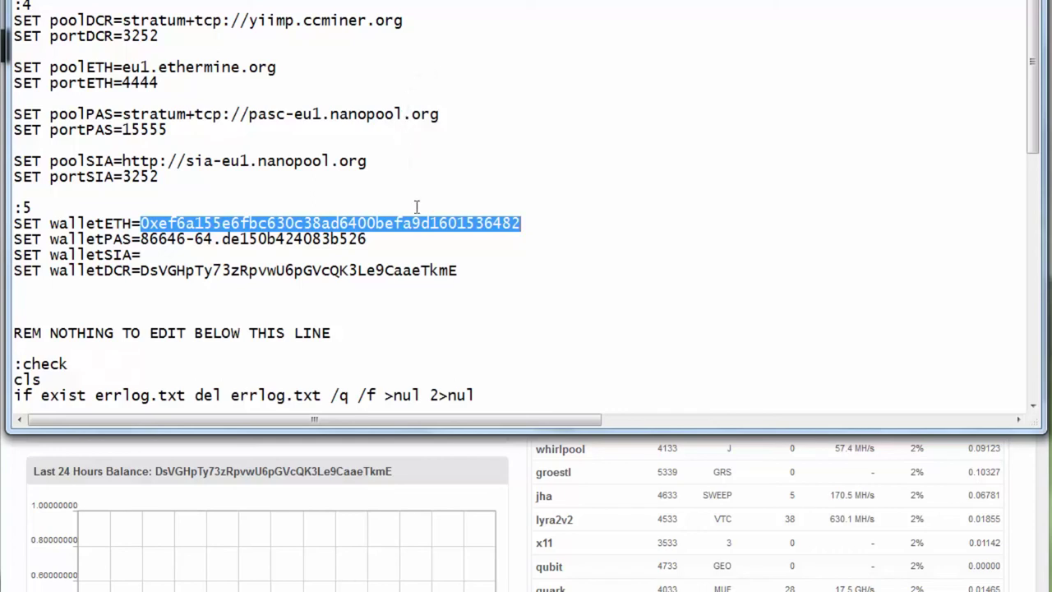
drag(284, 65, 125, 69)
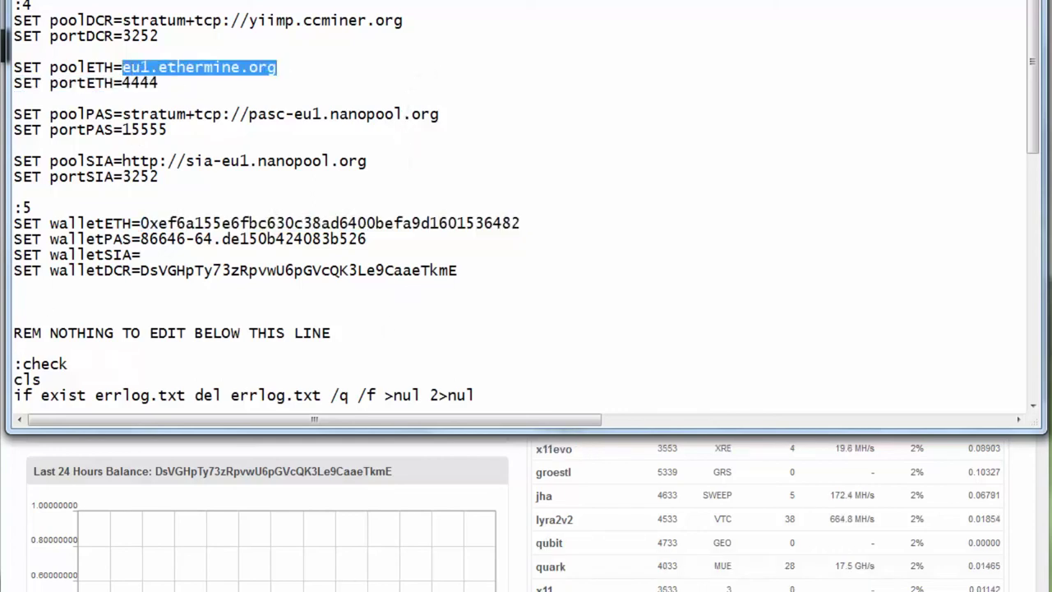
double_click(144, 224)
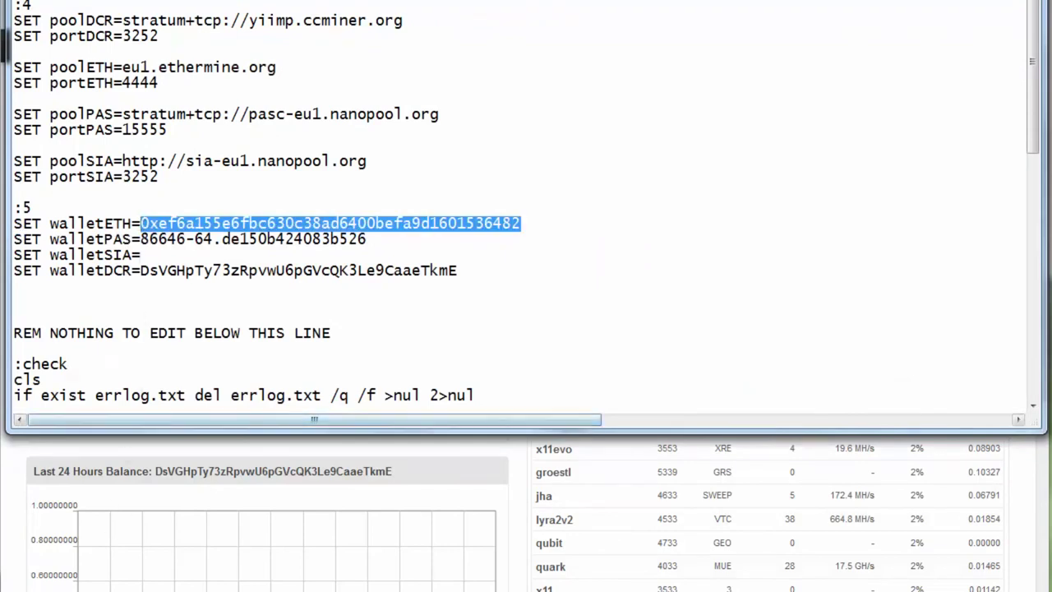
key(alt+Tab)
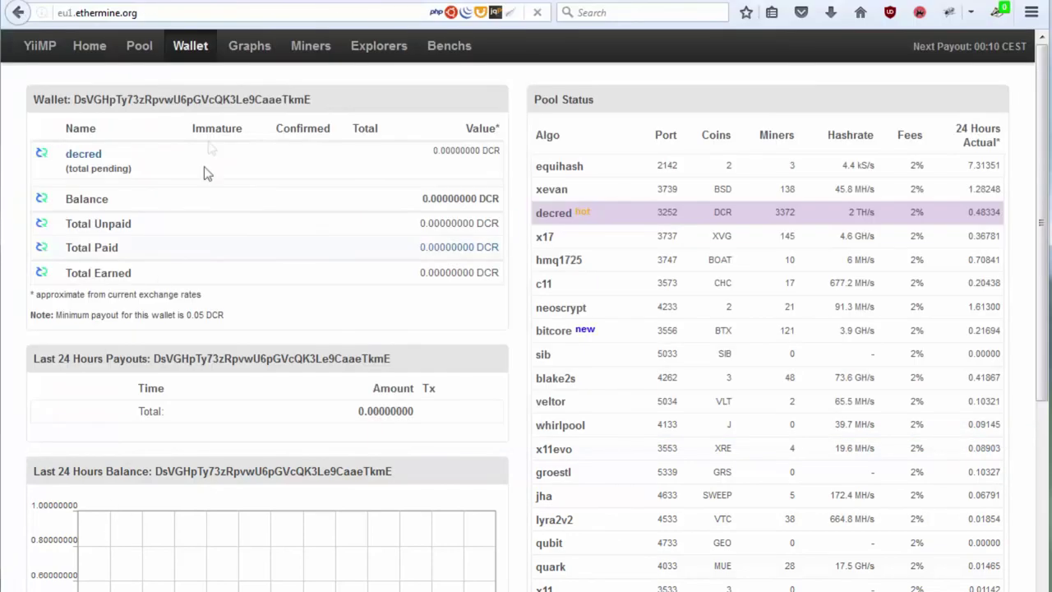
Step: Load ethermine.org and check the status of the pasted ETH wallet address
drag(71, 12, 58, 12)
key(BackSpace)
key(Return)
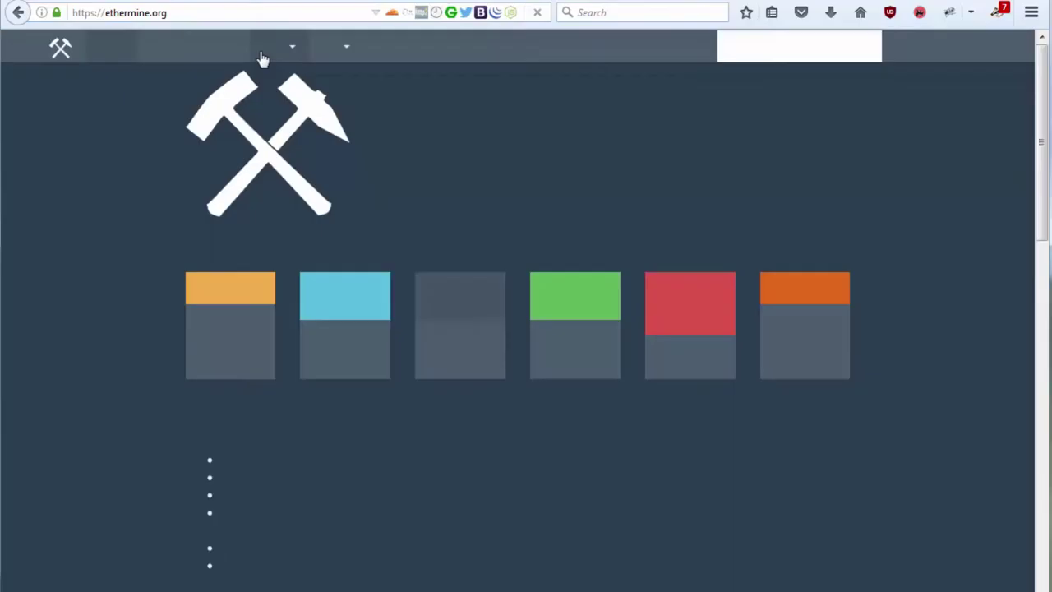
click(751, 46)
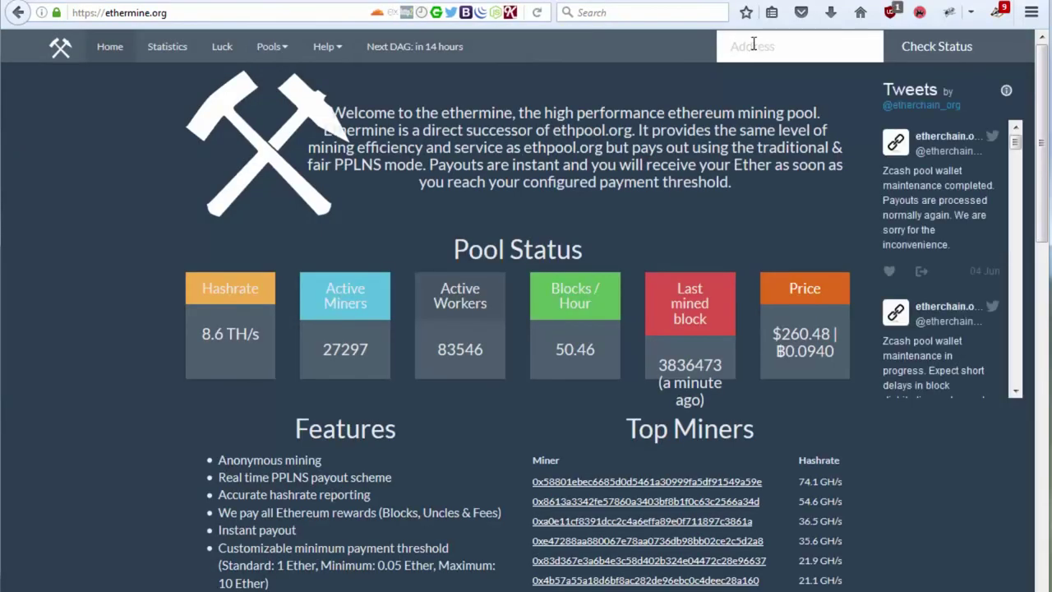
key(ctrl+v)
click(937, 46)
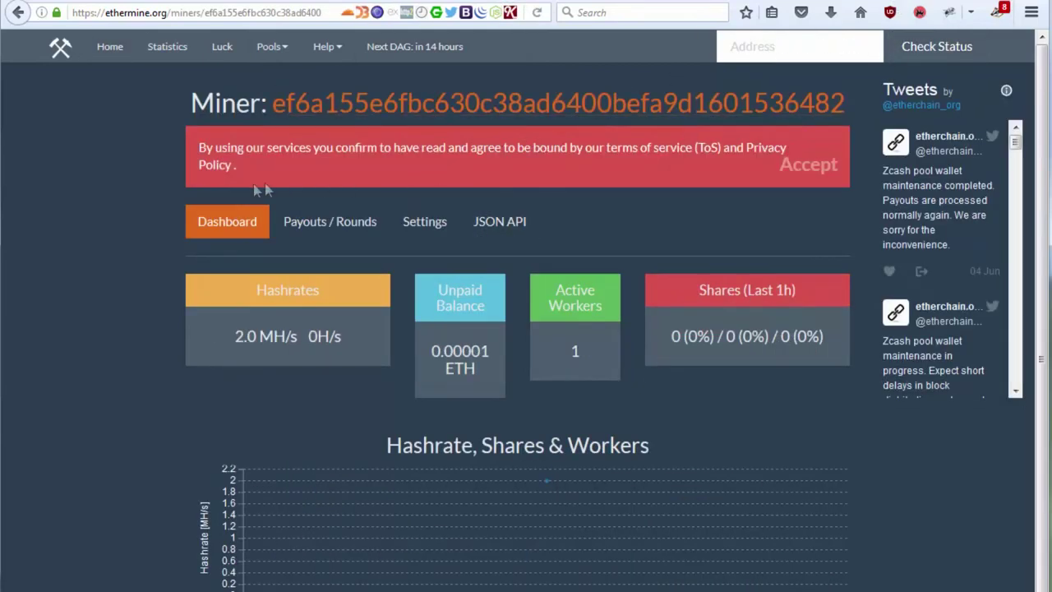
Step: Accept the terms of service and open the miner's Settings page (1 Ether payment threshold)
click(808, 165)
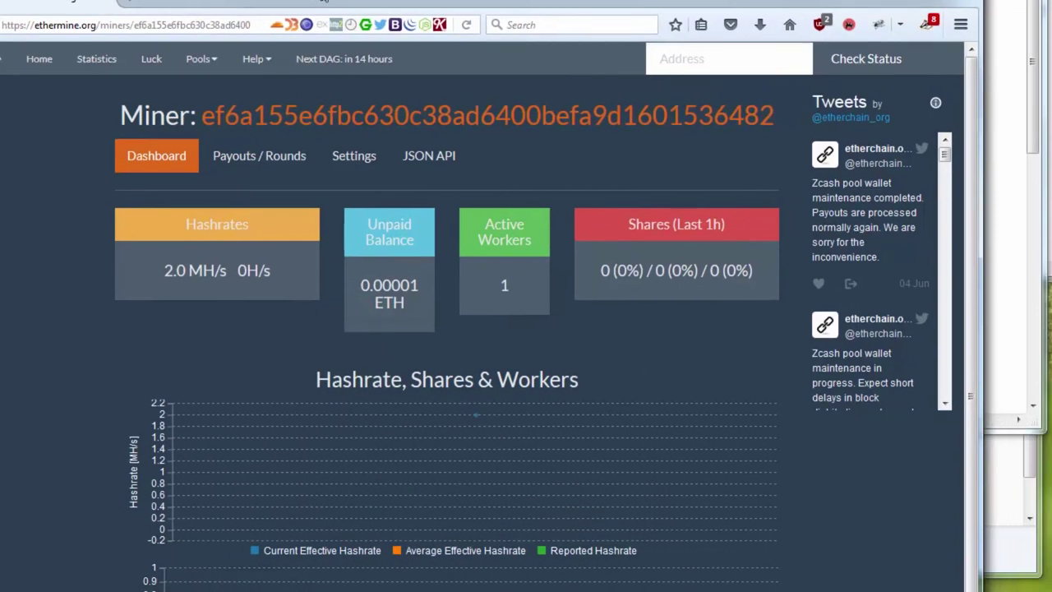
drag(978, 83, 1051, 83)
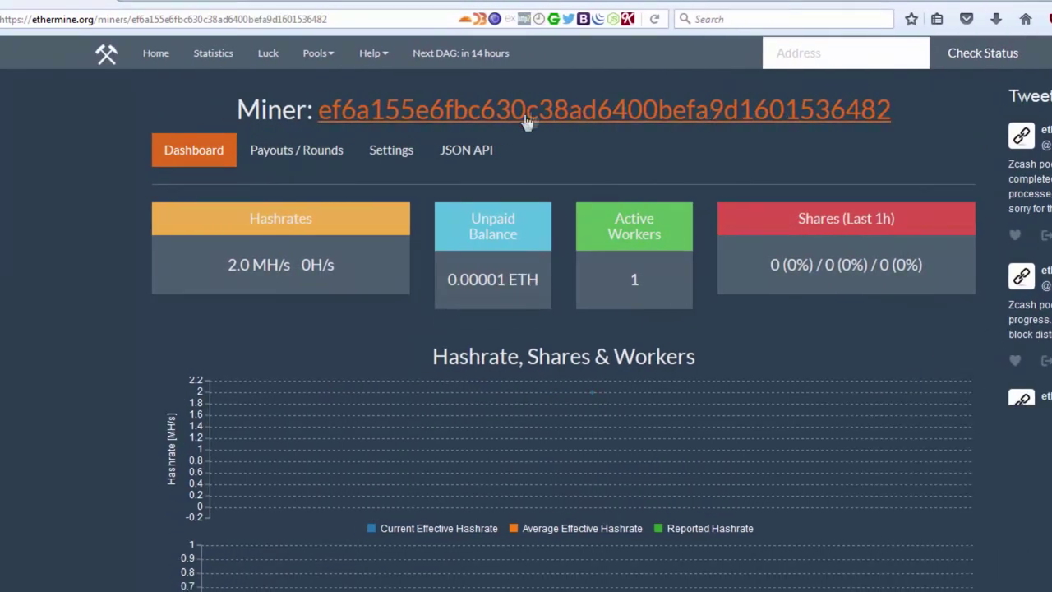
scroll(652, 285, down, 2)
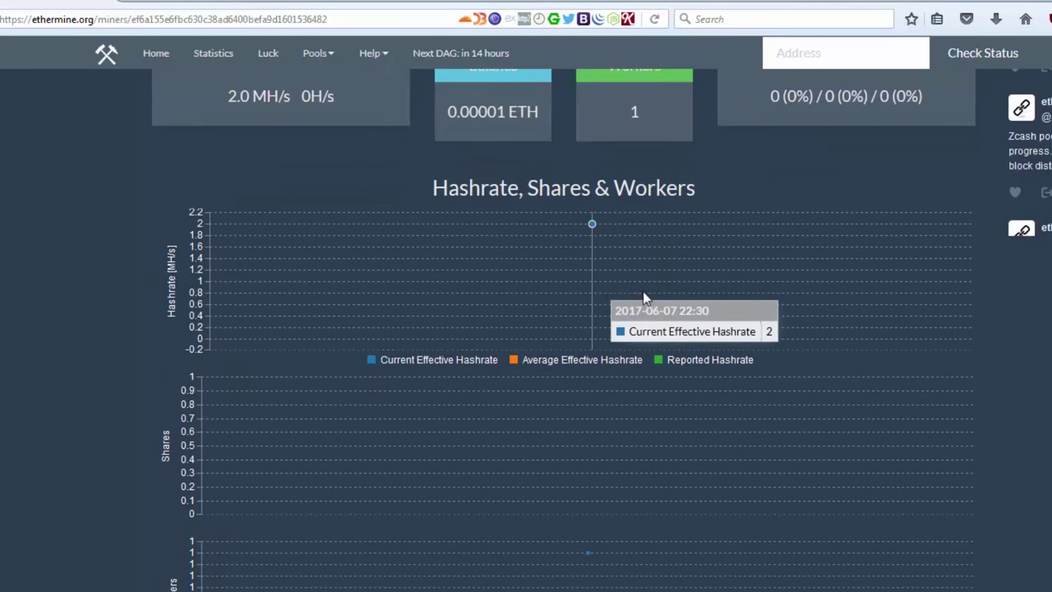
scroll(645, 294, up, 2)
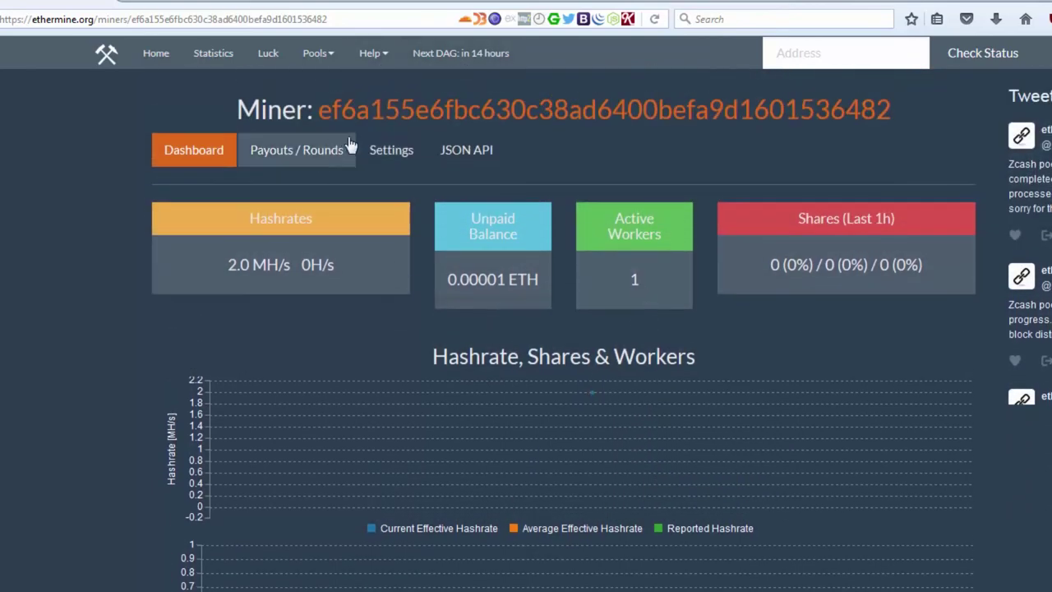
click(391, 150)
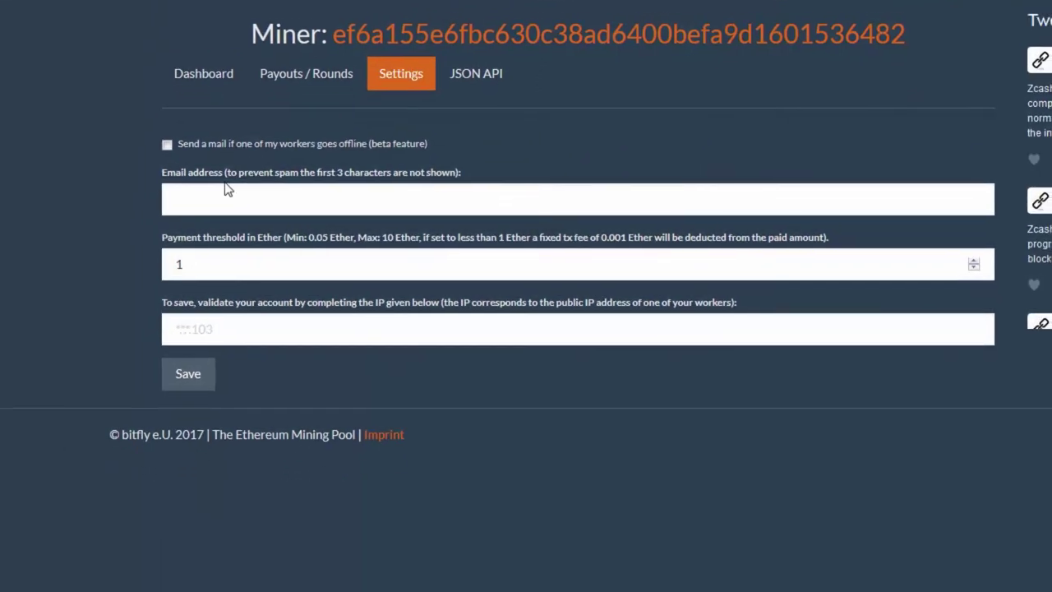
click(222, 200)
click(282, 262)
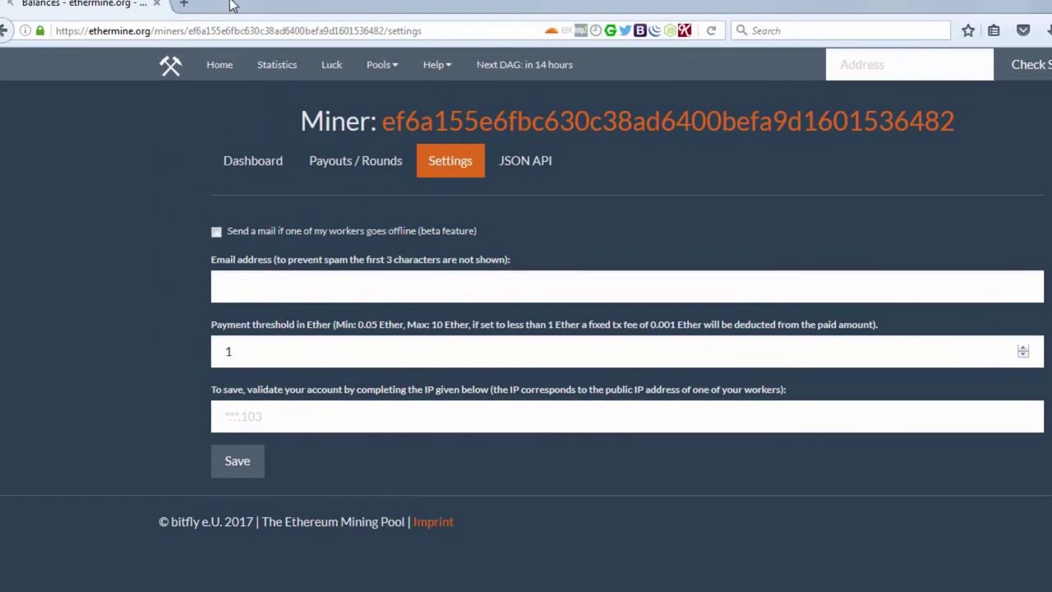
click(206, 23)
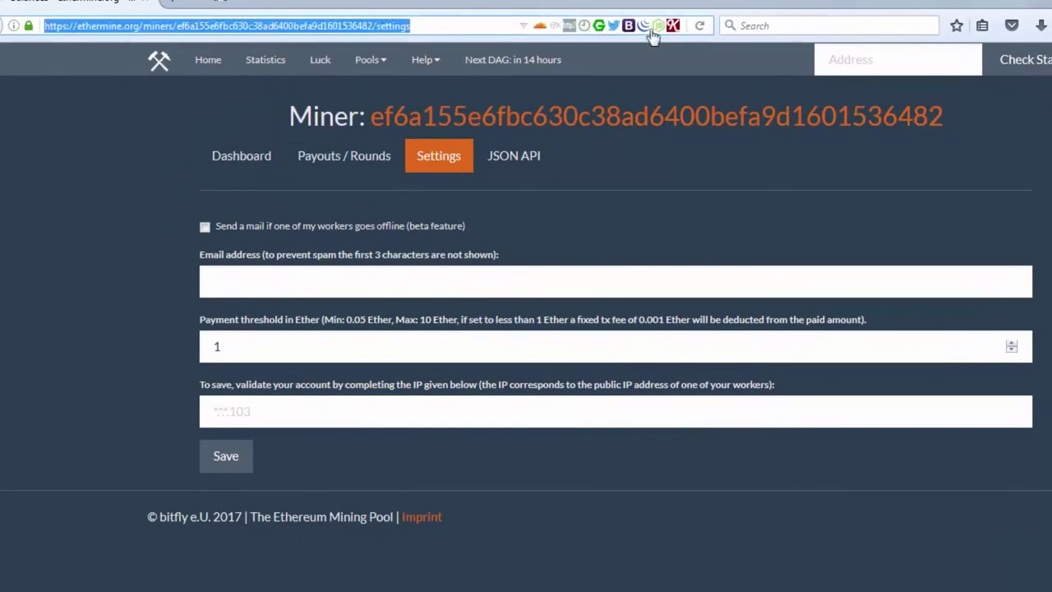
click(778, 24)
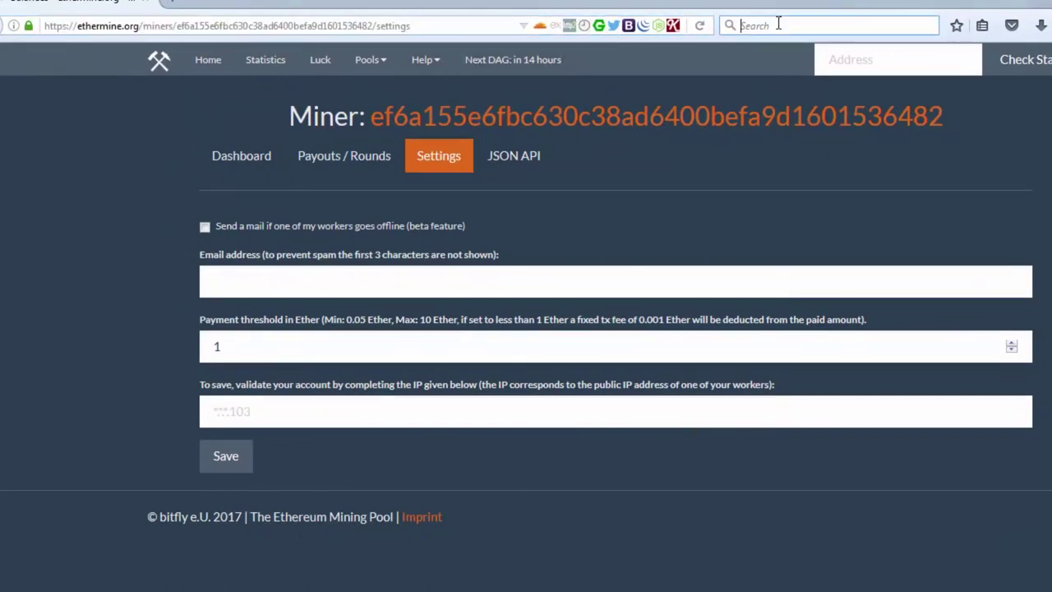
text(what)
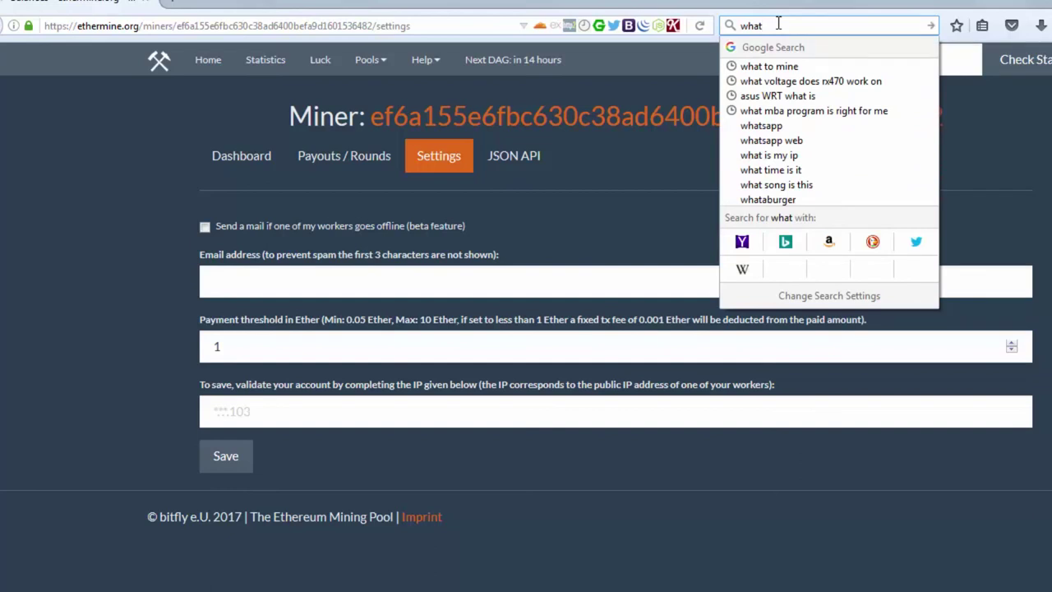
text(my)
key(Down)
key(Down)
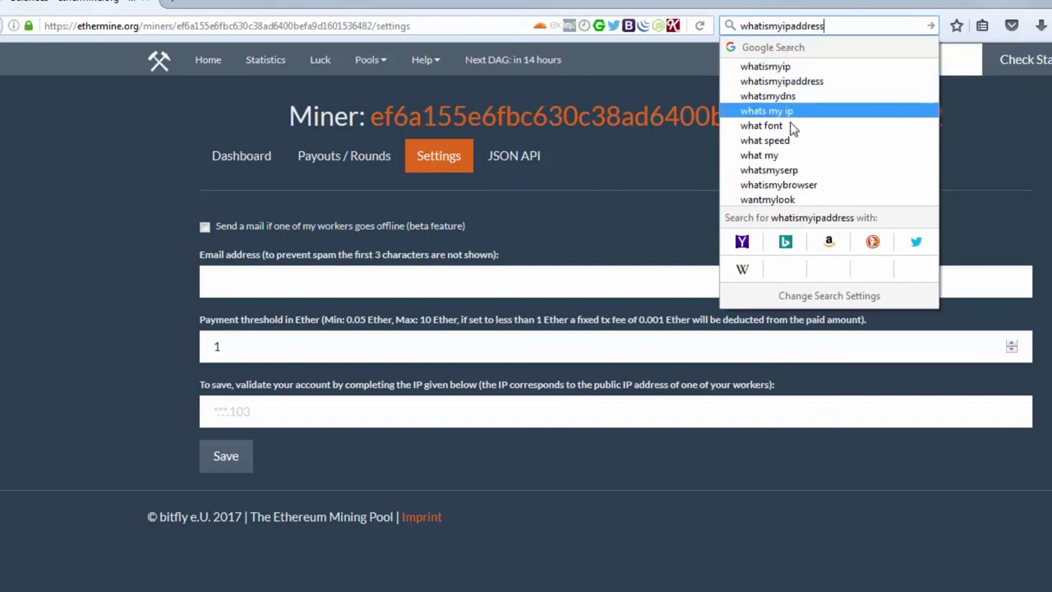
click(580, 180)
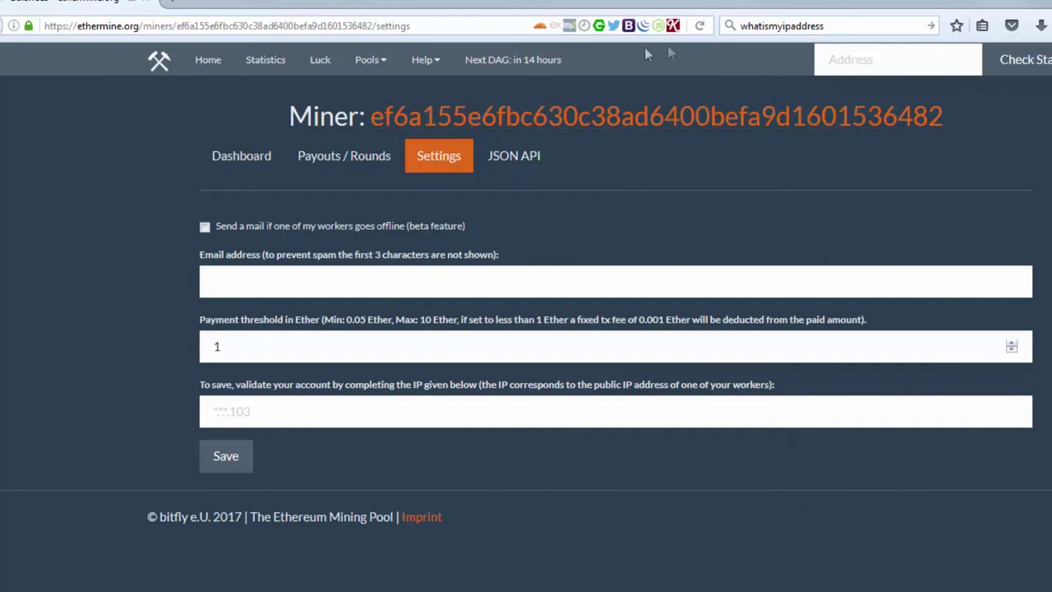
drag(824, 26, 768, 26)
Step: Search Google for 'claymore dual miner'
drag(599, 6, 570, 4)
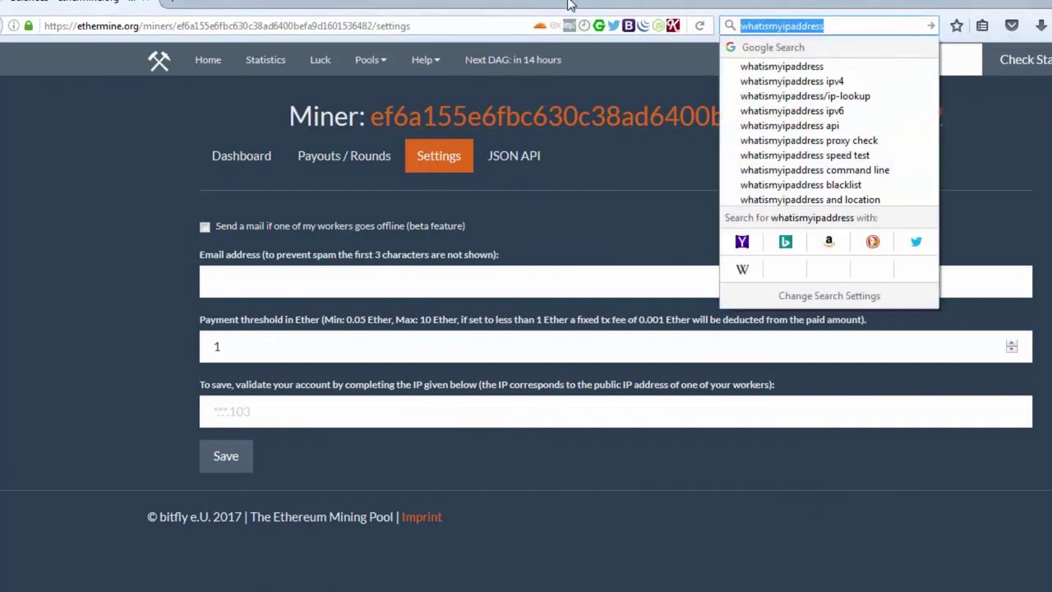
text(claymore)
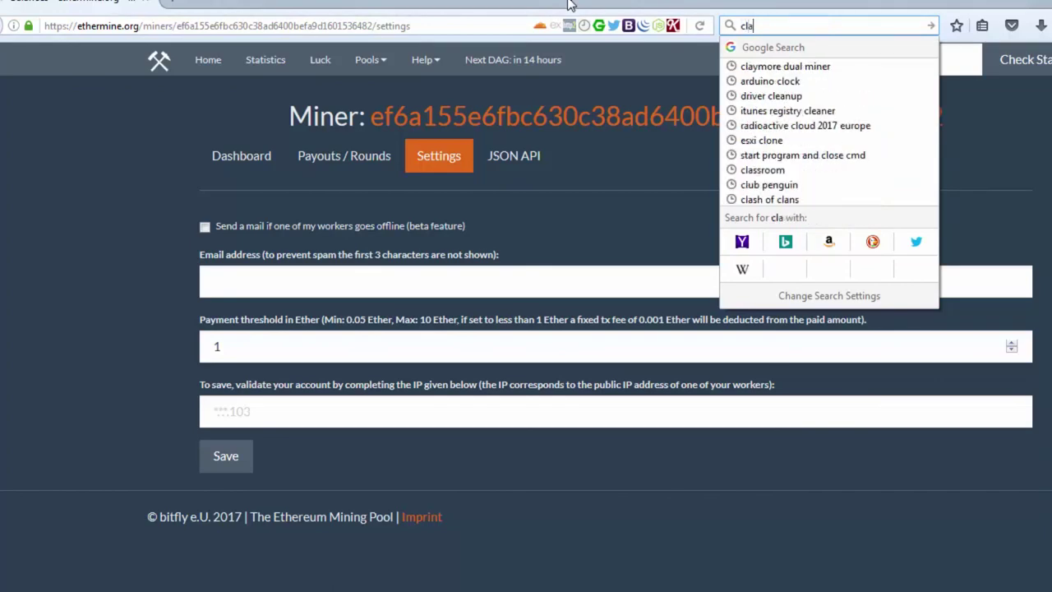
key(Down)
key(Return)
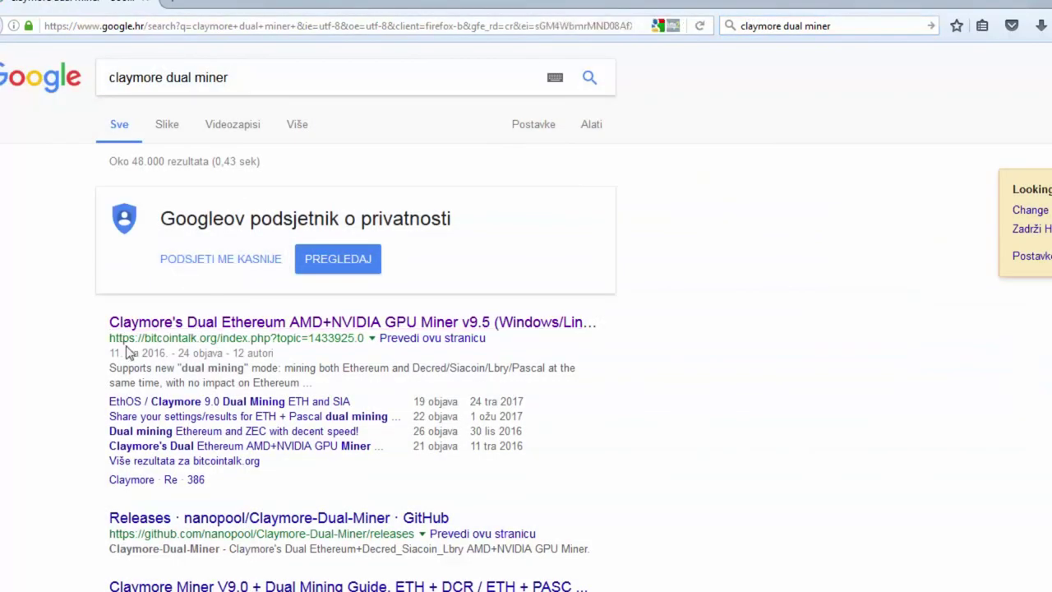
Step: Open the bitcointalk Claymore's Dual Miner v9.5 thread and follow its MEGA download link
drag(130, 338, 274, 353)
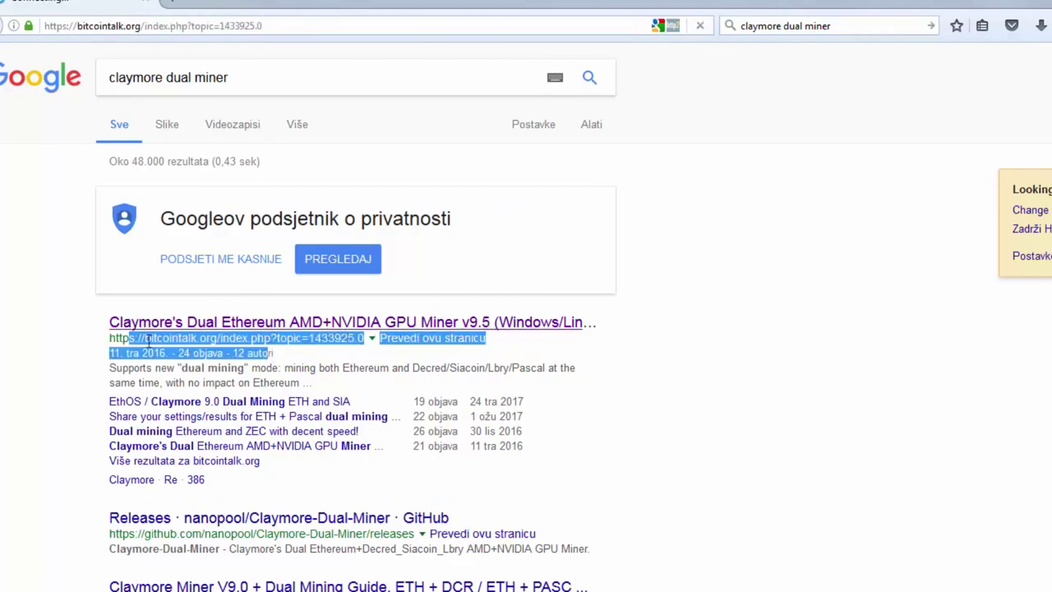
scroll(329, 391, down, 4)
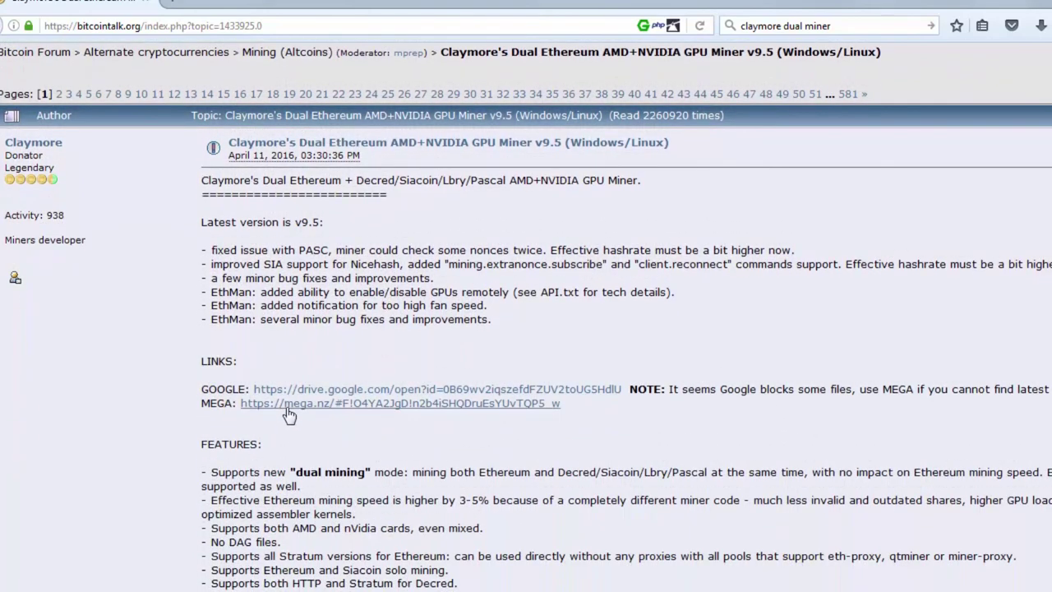
click(302, 404)
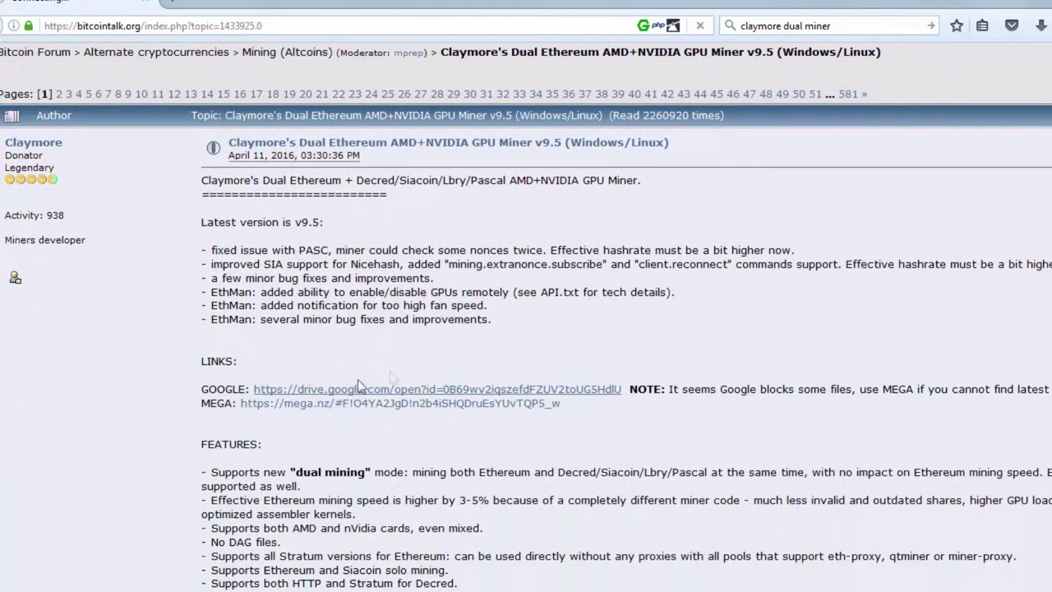